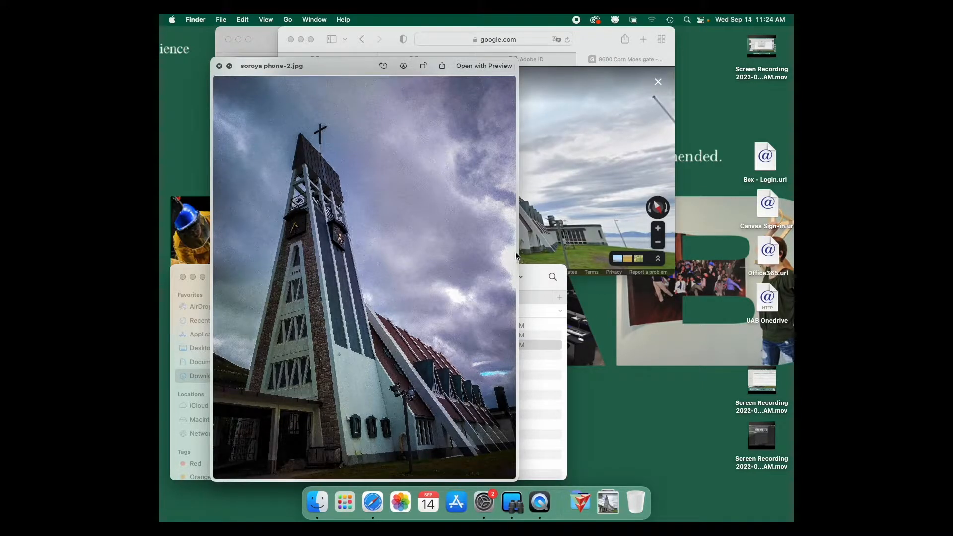
# - Close the photo preview, and enlarge and reposition the Street View browser window so the Downloads file list stays reachable
pyautogui.press('space')
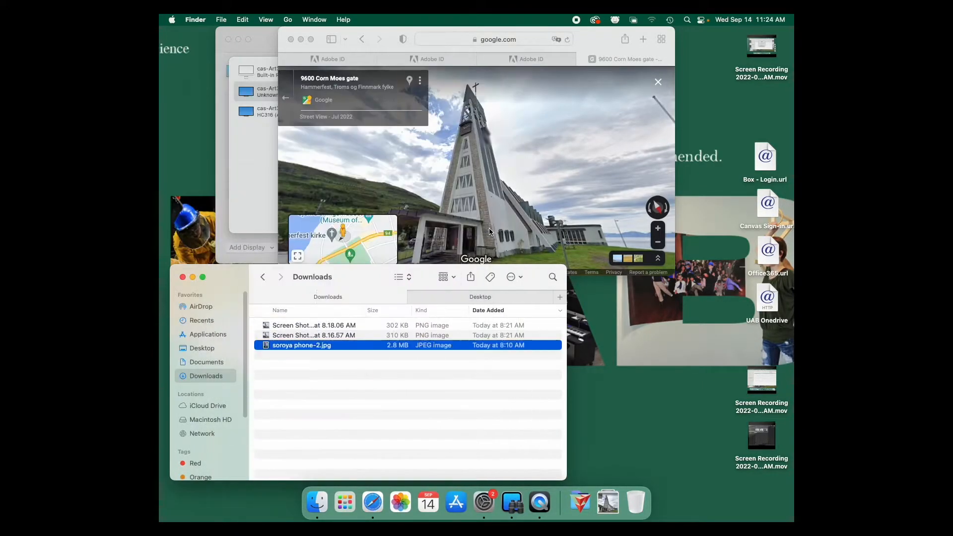
pyautogui.click(507, 201)
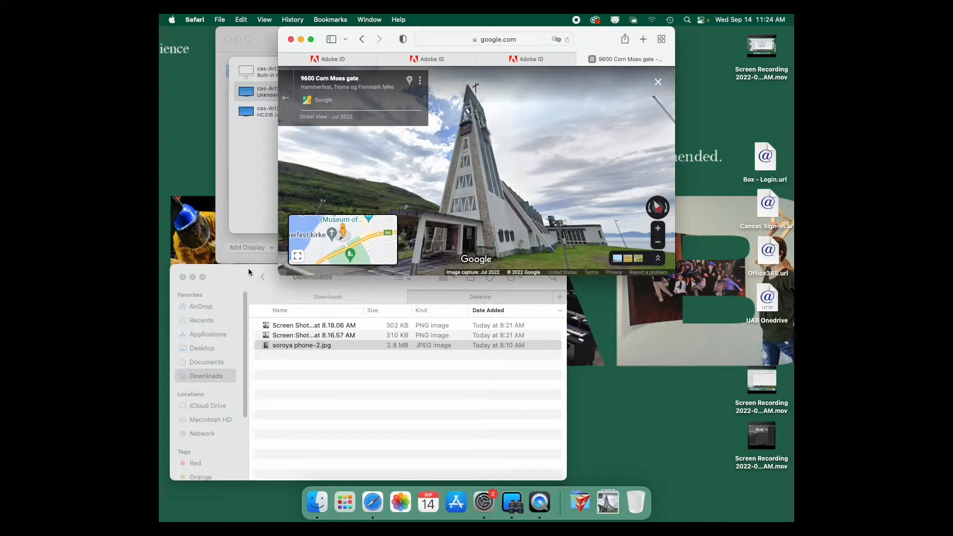
pyautogui.moveTo(278, 280); pyautogui.dragTo(194, 378)
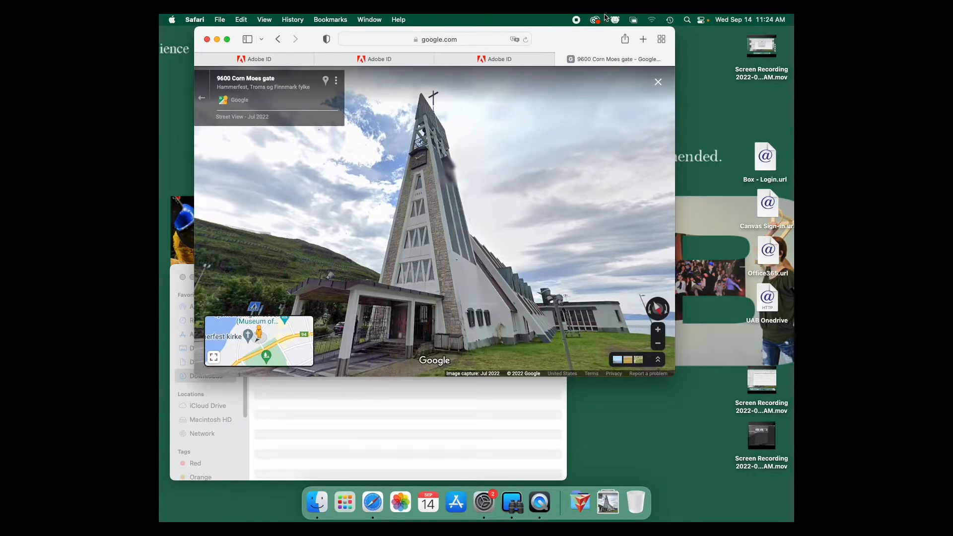
pyautogui.moveTo(565, 39); pyautogui.dragTo(751, 39)
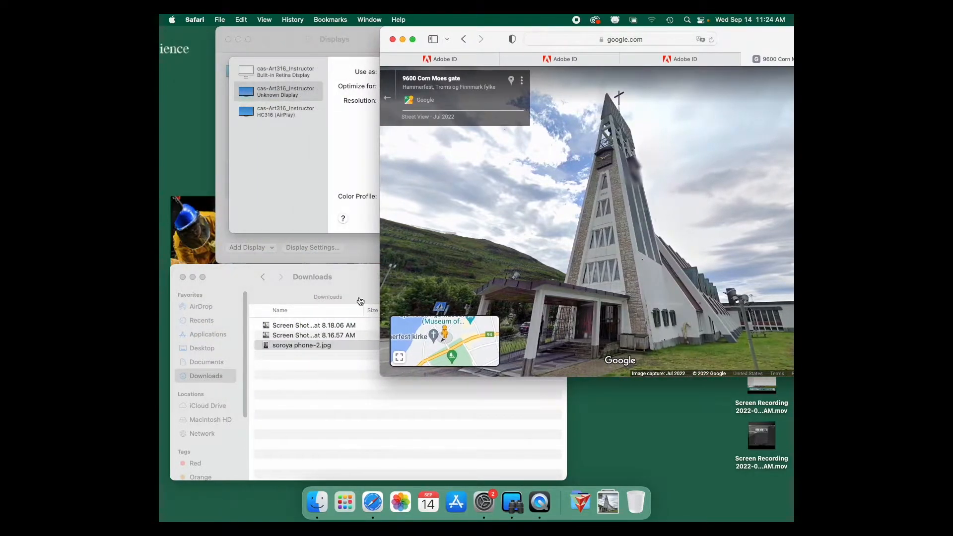
pyautogui.moveTo(494, 39); pyautogui.dragTo(416, 39)
pyautogui.moveTo(519, 221); pyautogui.dragTo(542, 221)
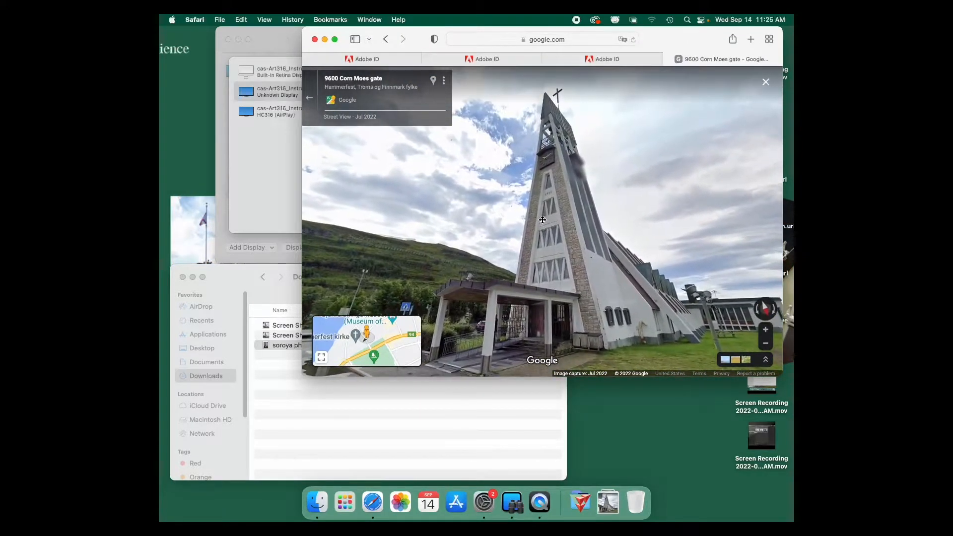
# - Preview soroya phone-2.jpg beside the Street View window to compare the two church views, and close the preview
pyautogui.click(282, 389)
pyautogui.press('space')
pyautogui.moveTo(536, 276); pyautogui.dragTo(503, 374)
pyautogui.moveTo(340, 66); pyautogui.dragTo(296, 23)
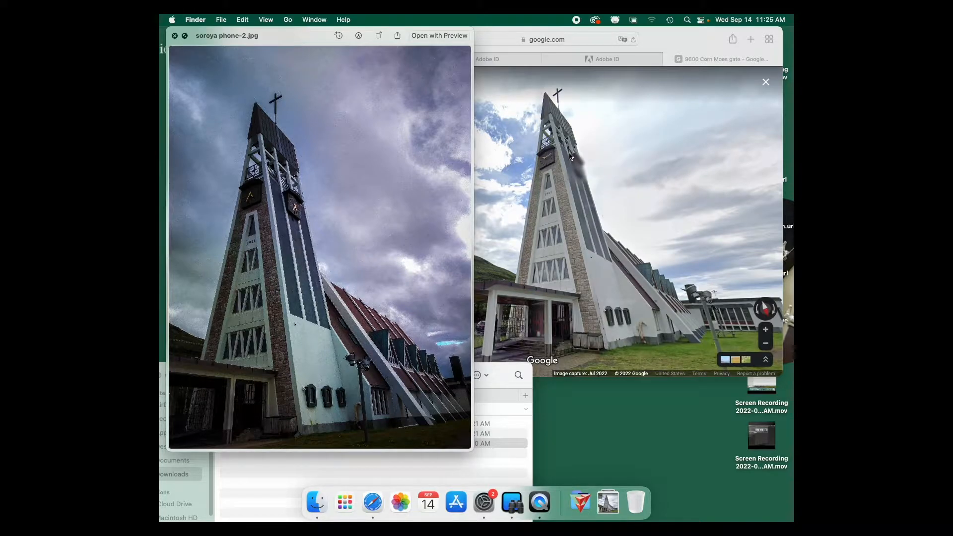
pyautogui.press('space')
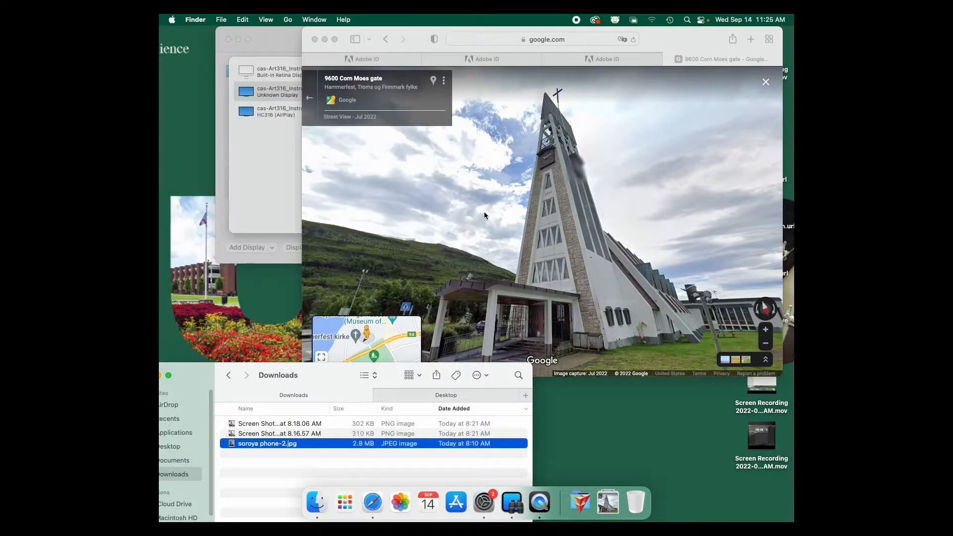
# - Capture a screenshot of the church area in the enlarged Street View window and close the browser window
pyautogui.click(541, 202)
pyautogui.moveTo(302, 377); pyautogui.dragTo(165, 476)
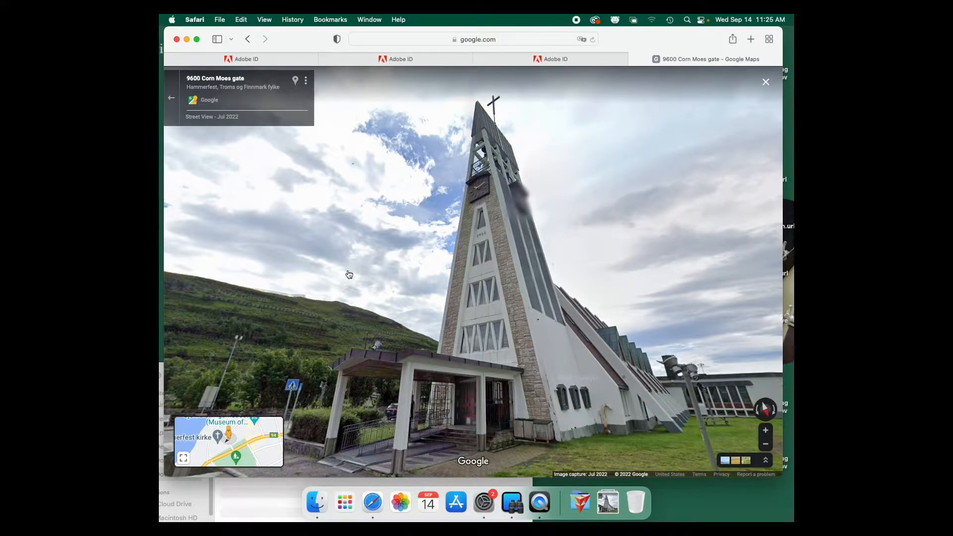
pyautogui.press('super+shift+4')
pyautogui.moveTo(292, 70); pyautogui.dragTo(759, 468)
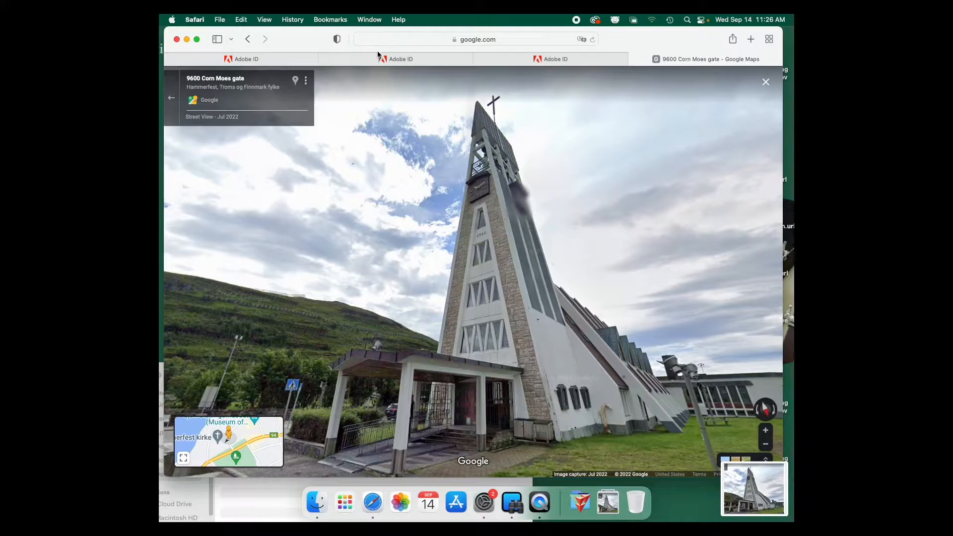
pyautogui.click(177, 40)
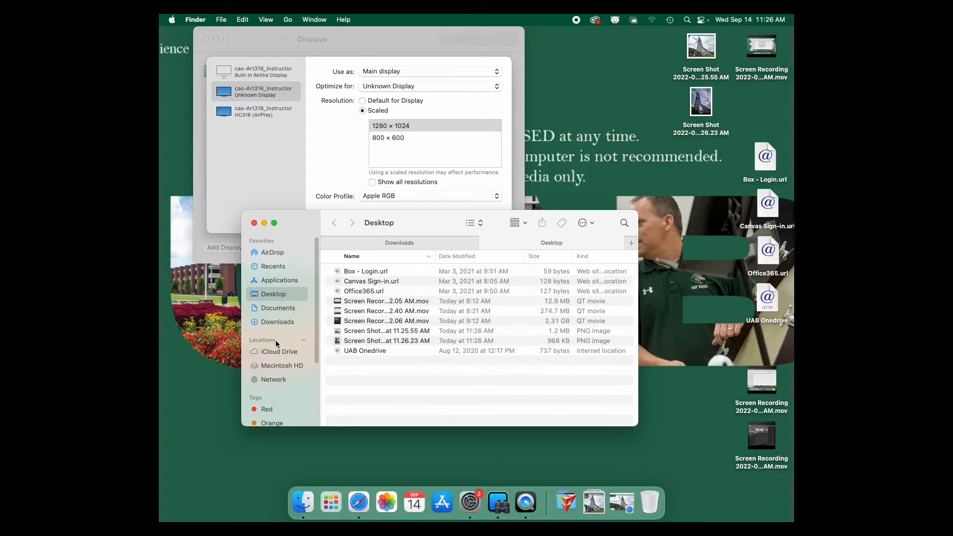
# - Launch Adobe Lightroom Classic from the Applications folder and continue past the user permission warning without repairing
pyautogui.click(289, 281)
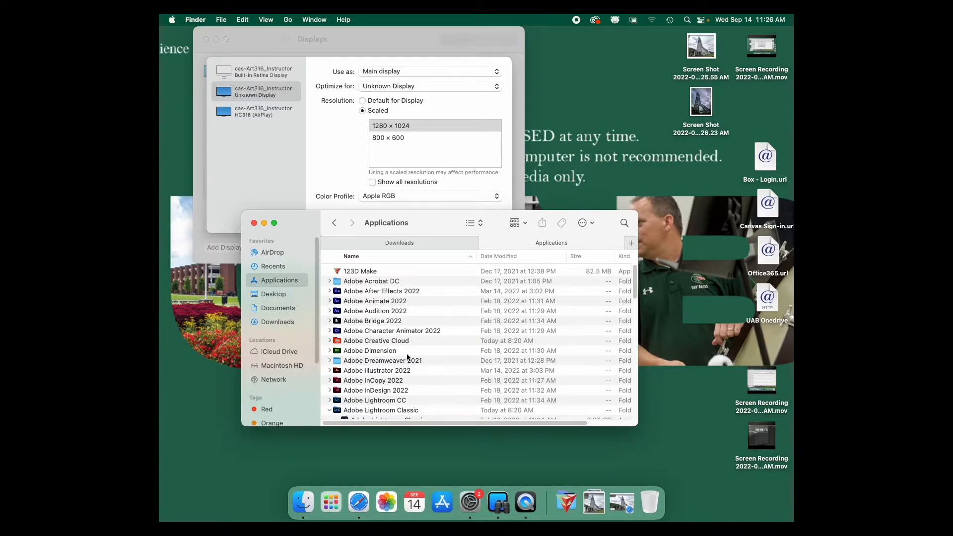
pyautogui.scroll(-3, 406, 355)
pyautogui.scroll(-5, 407, 357)
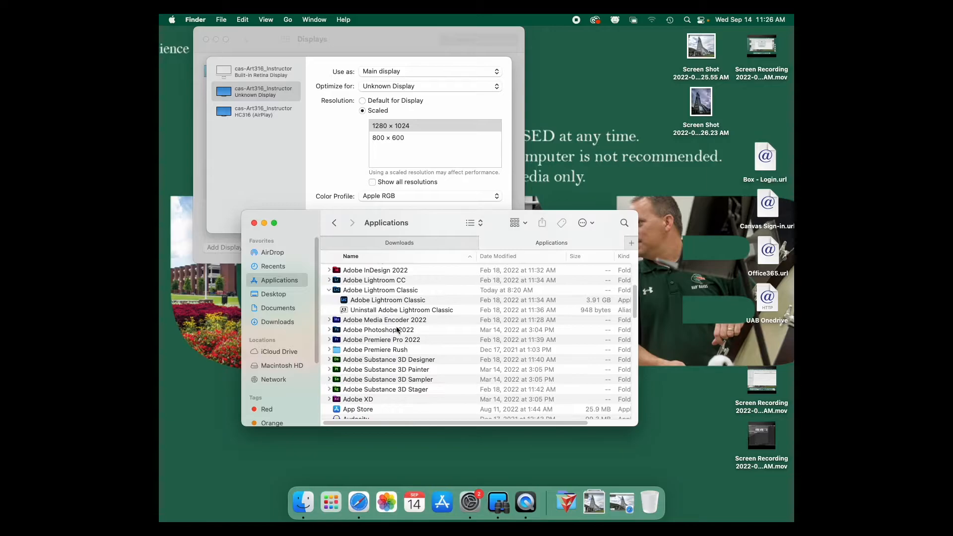
pyautogui.doubleClick(389, 301)
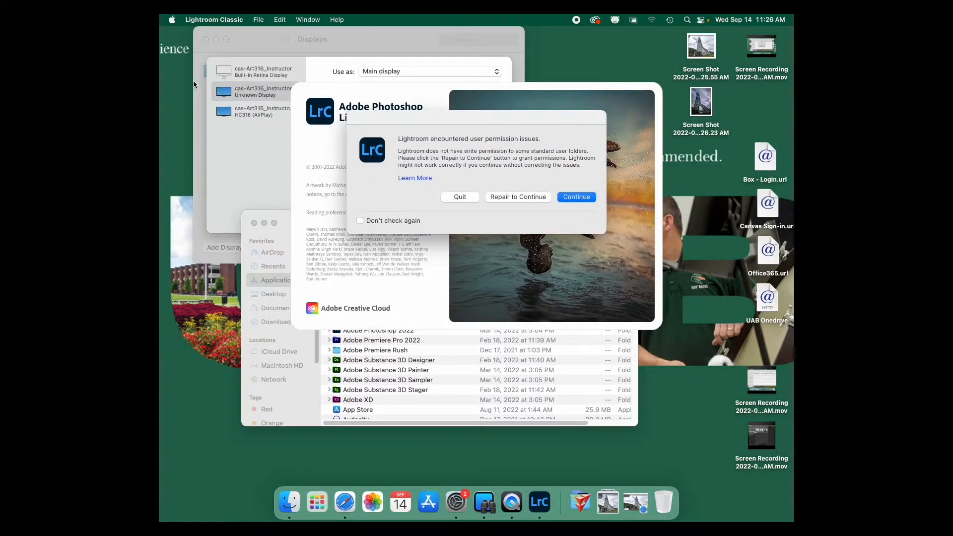
pyautogui.click(564, 196)
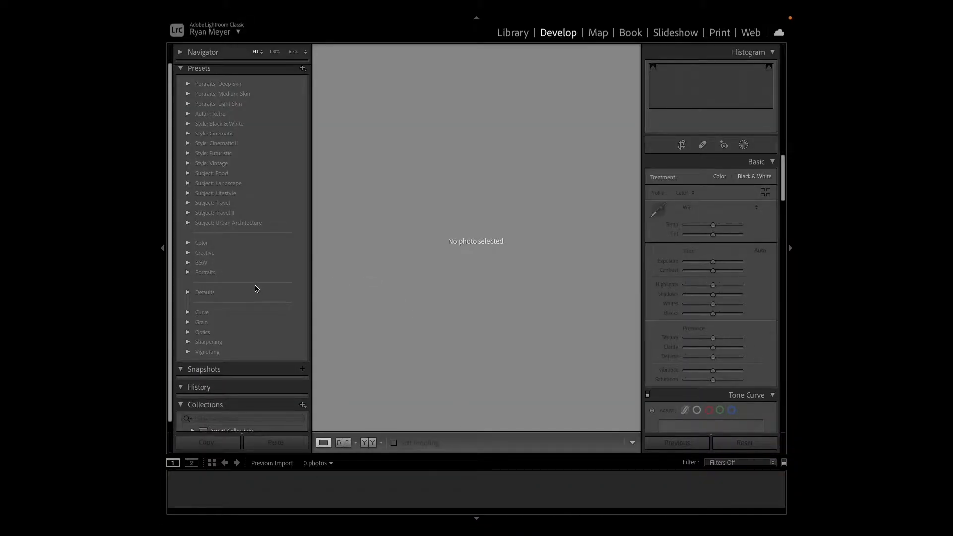
# - Start a photo import from the Library module with the student user's Desktop folder as the source
pyautogui.click(513, 32)
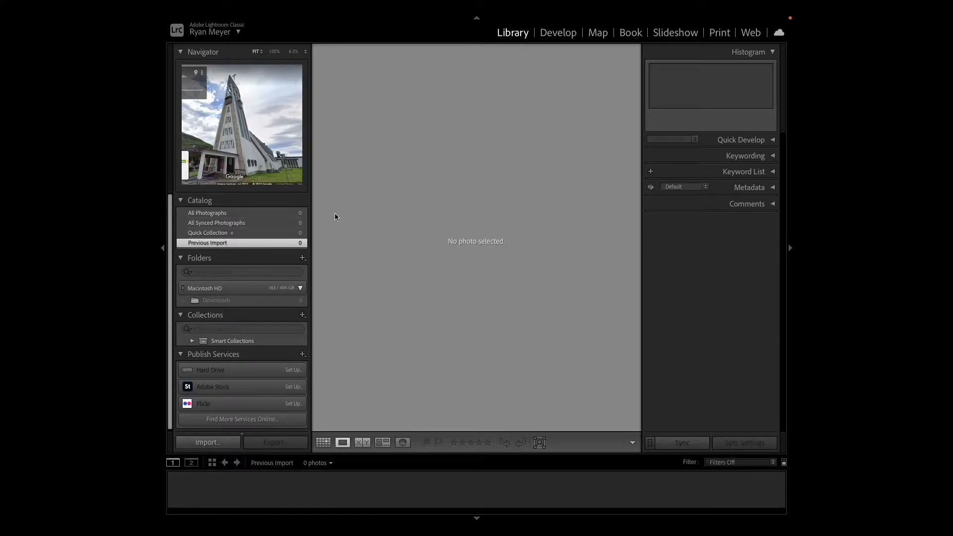
pyautogui.scroll(-1, 259, 379)
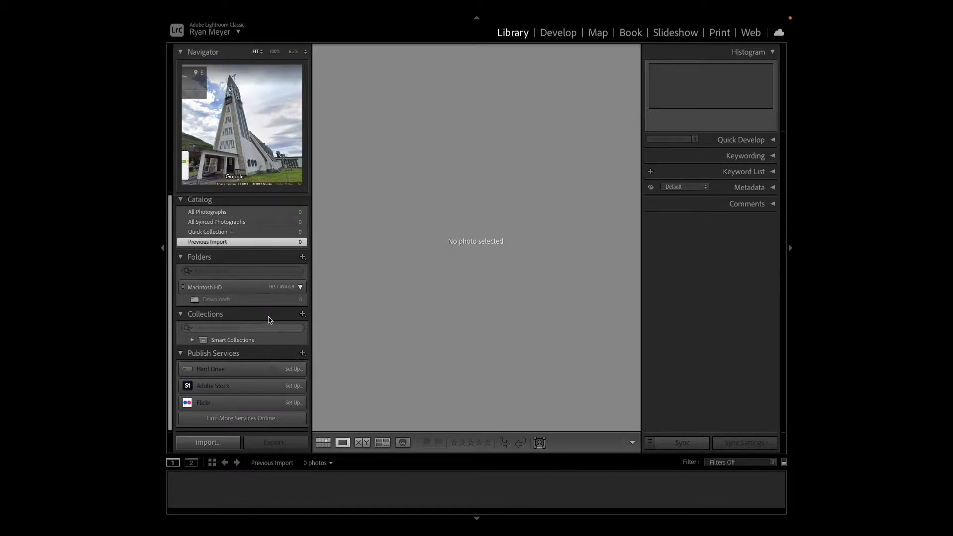
pyautogui.scroll(1, 268, 312)
pyautogui.click(208, 442)
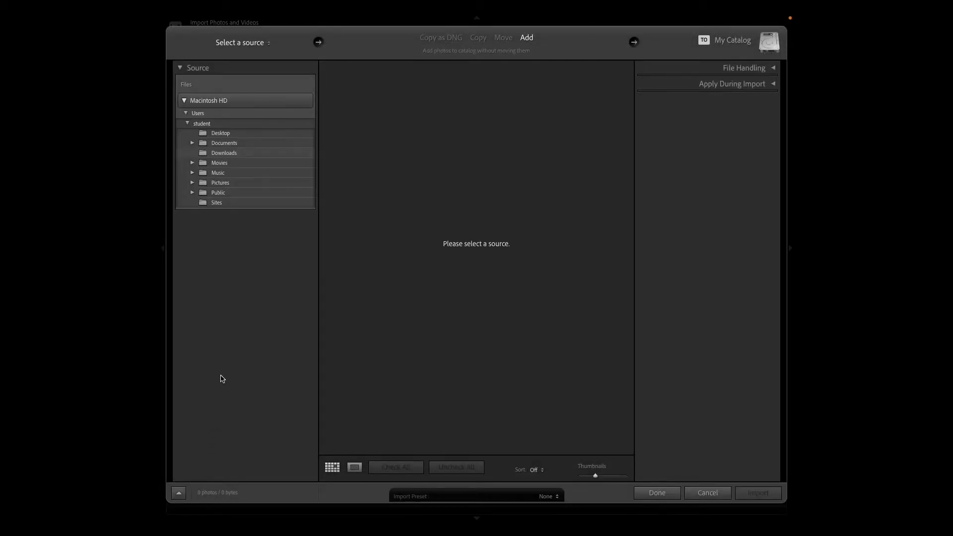
pyautogui.click(188, 123)
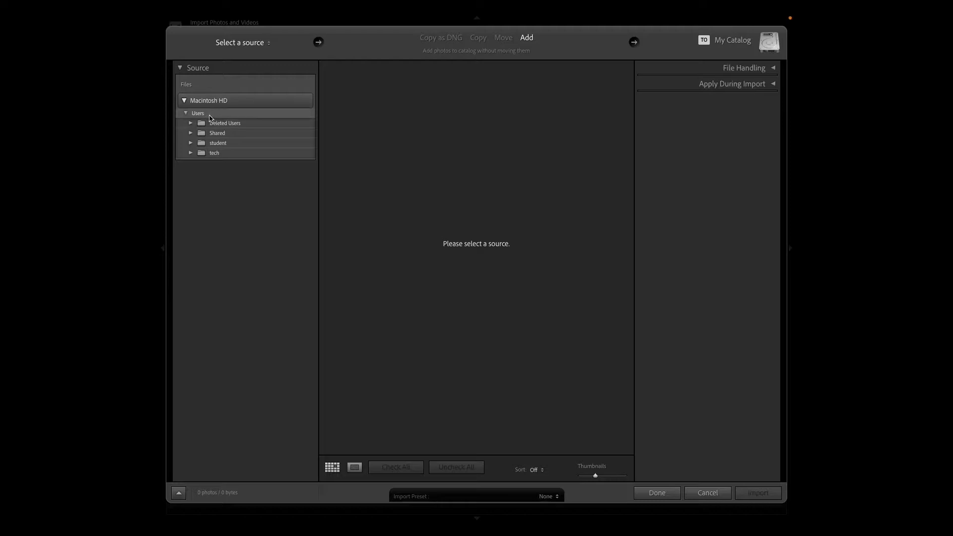
pyautogui.click(190, 144)
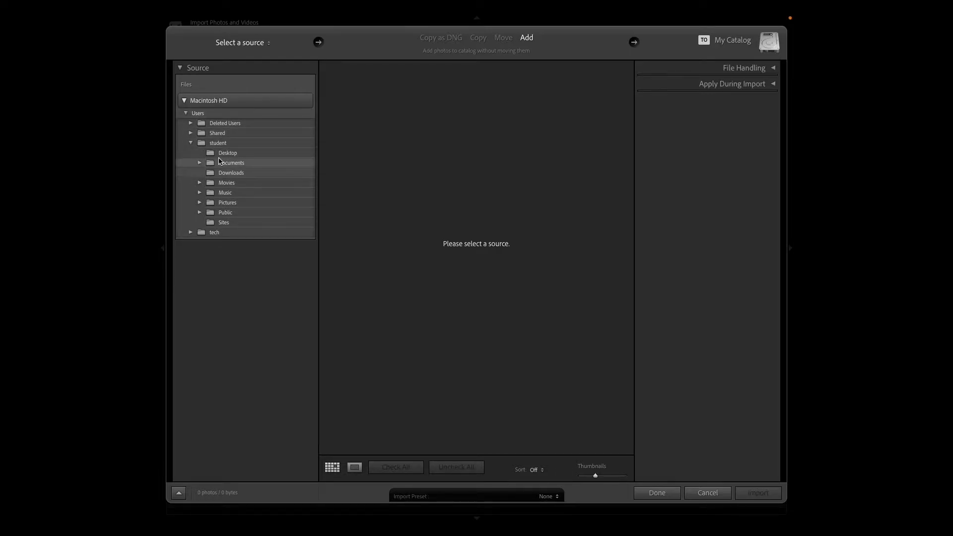
pyautogui.click(228, 155)
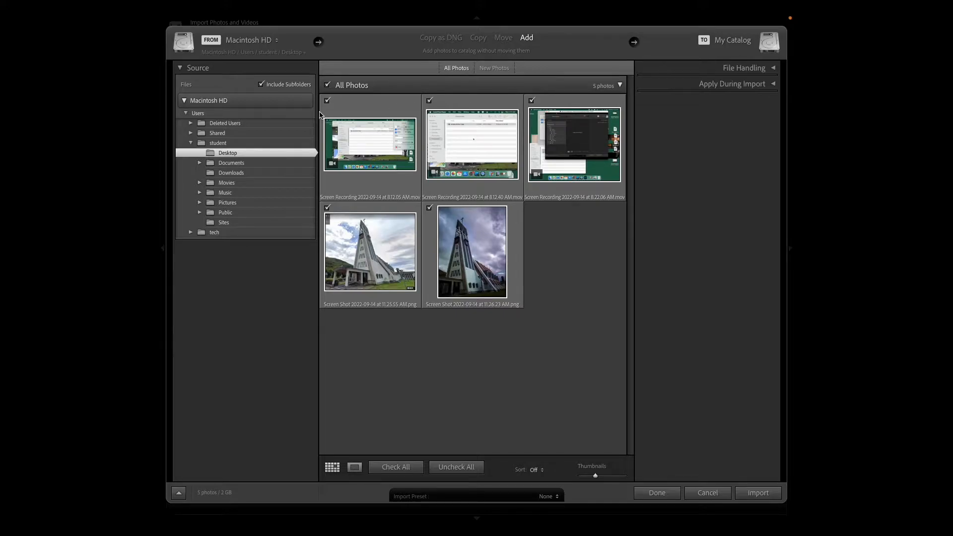
# - Exclude the three screen recordings and import only the two church screenshots into the catalog
pyautogui.click(327, 101)
pyautogui.click(429, 101)
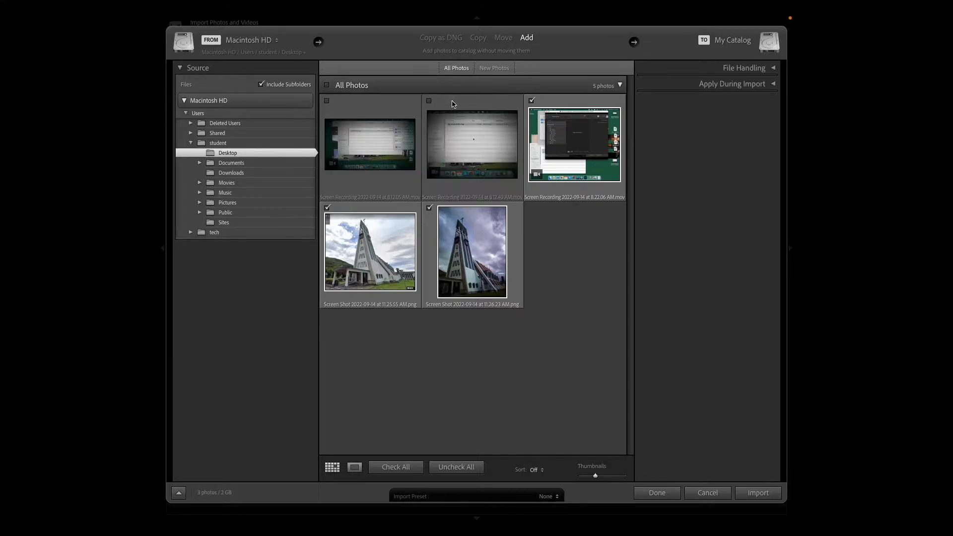
pyautogui.click(531, 101)
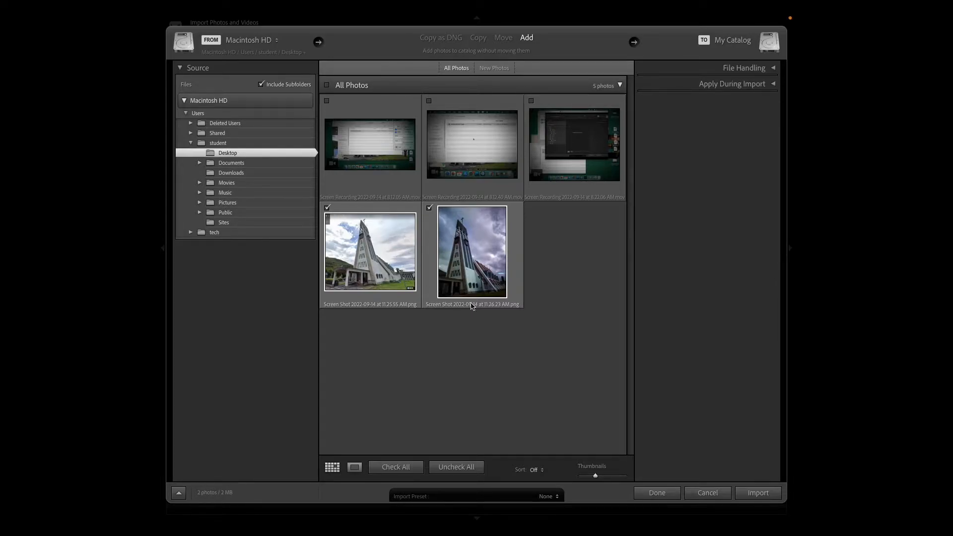
pyautogui.click(756, 496)
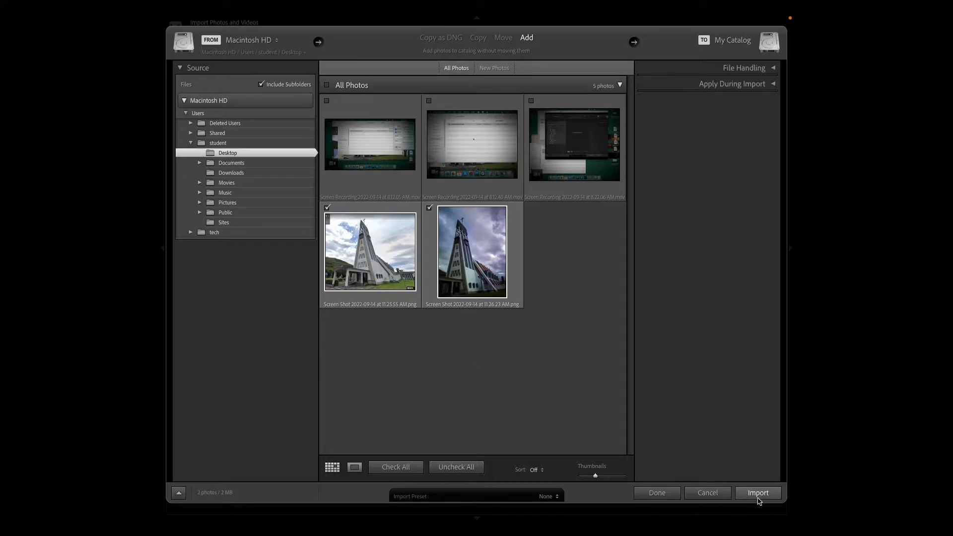
pyautogui.click(757, 494)
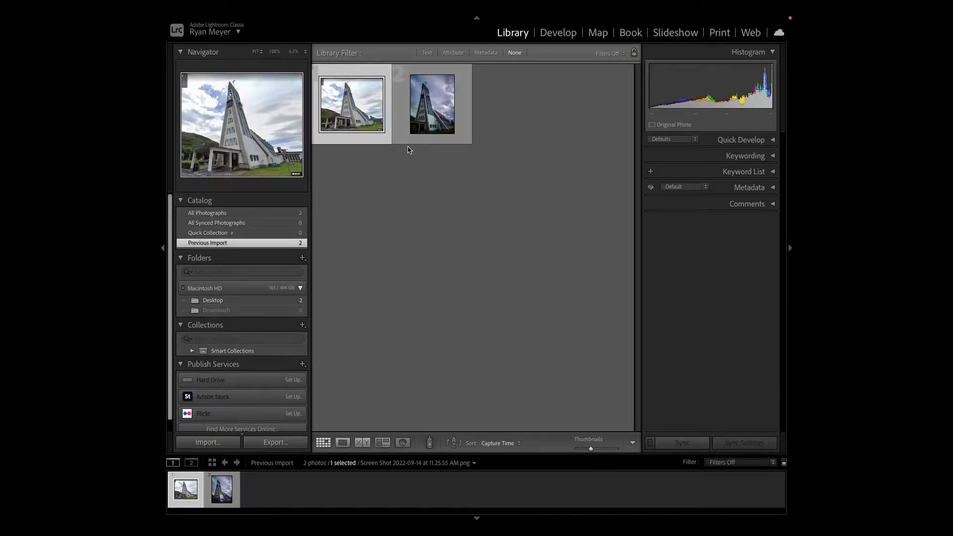
# - Enlarge the Street View church screenshot and alternate between it and the dark-sky church photo to compare them
pyautogui.doubleClick(370, 128)
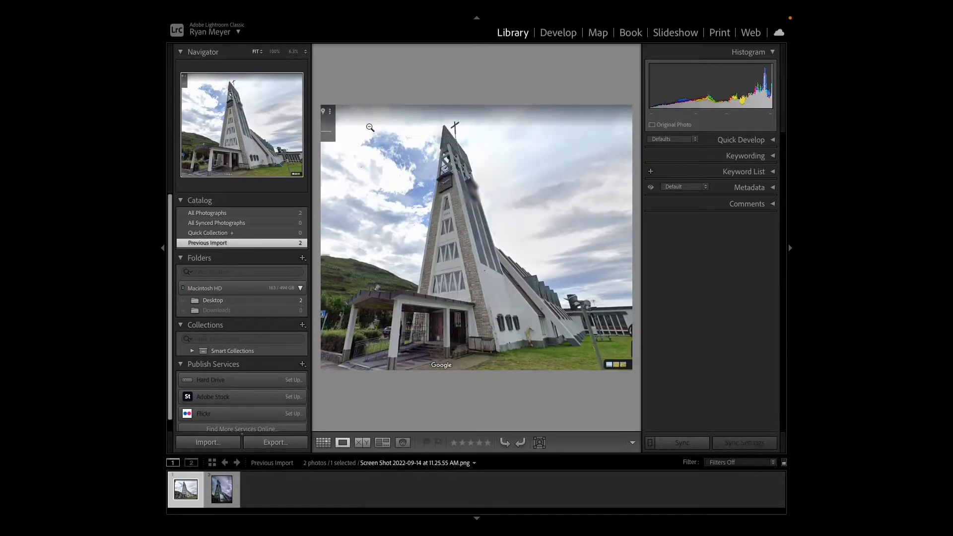
pyautogui.press('Right')
pyautogui.press('Left')
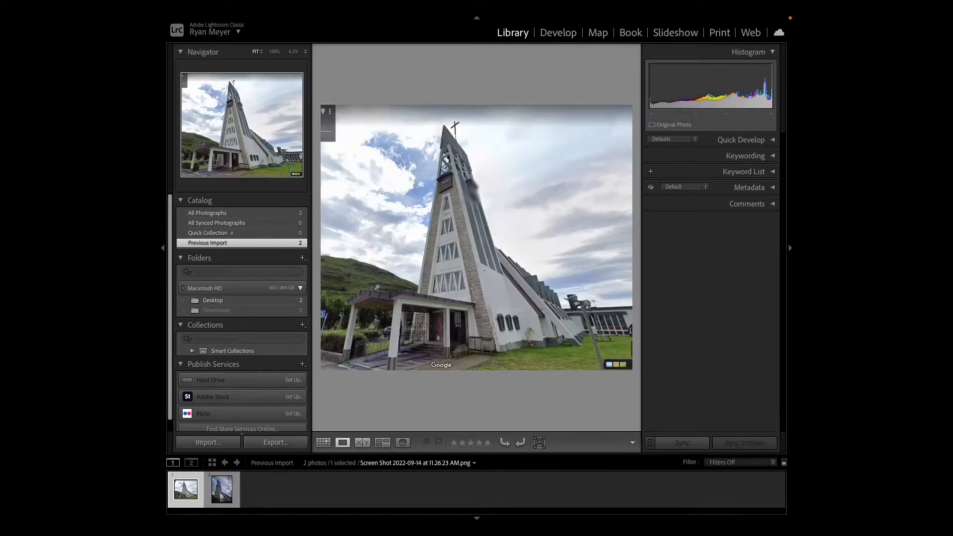
pyautogui.press('Right')
pyautogui.press('Left')
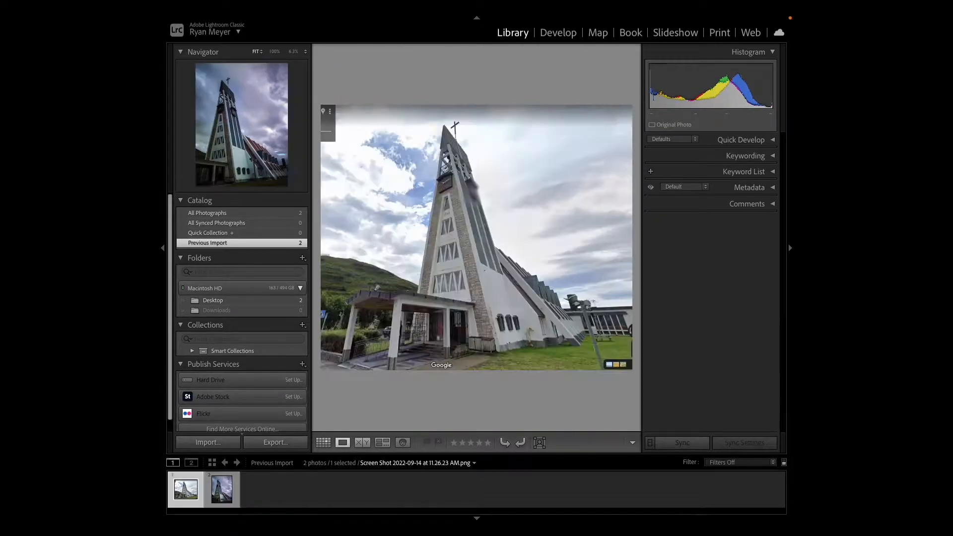
pyautogui.press('Right')
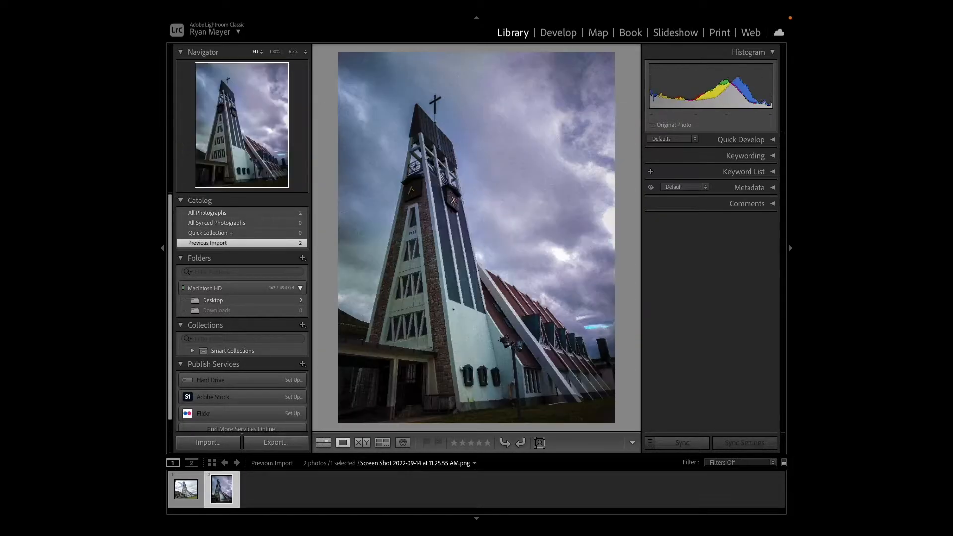
pyautogui.press('Left')
pyautogui.press('Right')
pyautogui.press('Left')
pyautogui.press('Right')
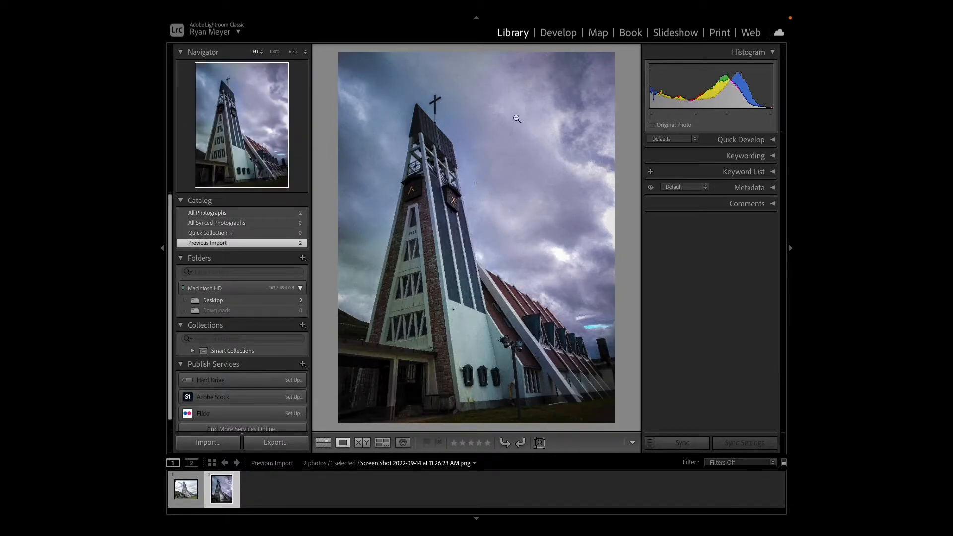
# - Set the dark-sky church photo as the Develop reference with the Street View screenshot active, and return to Loupe view
pyautogui.click(557, 34)
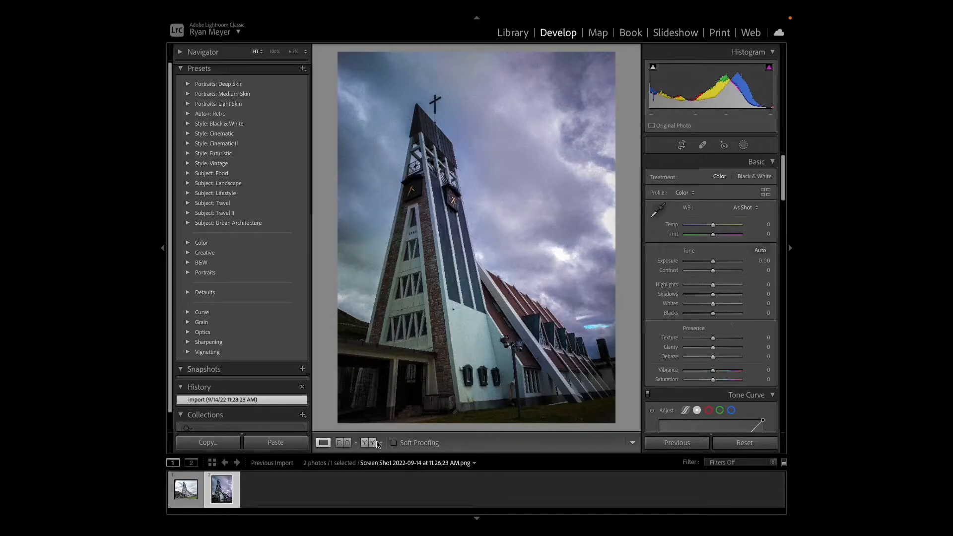
pyautogui.click(343, 448)
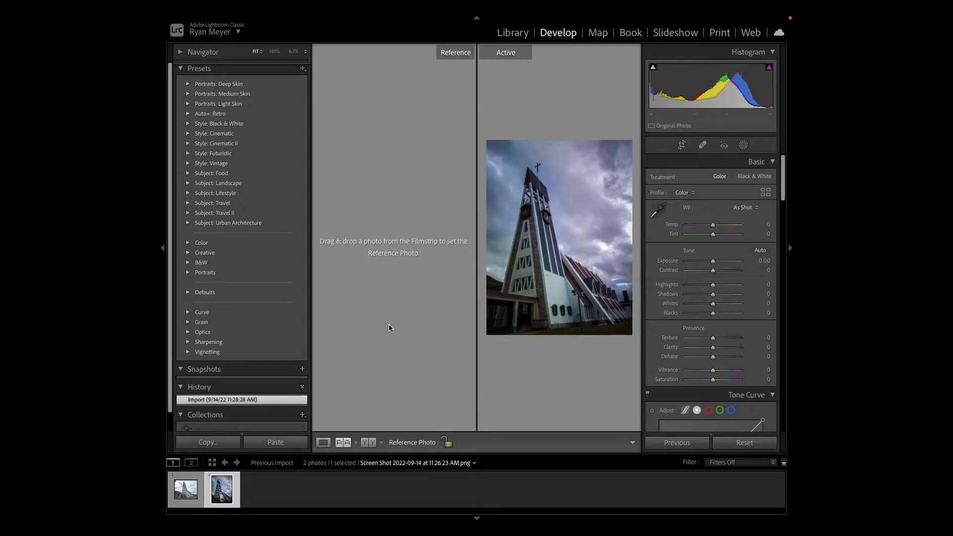
pyautogui.moveTo(214, 490); pyautogui.dragTo(183, 492)
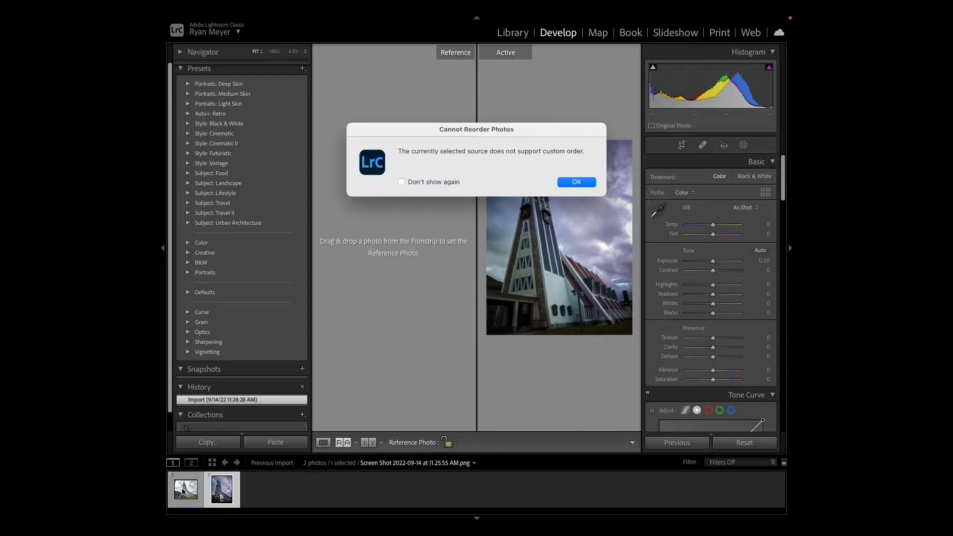
pyautogui.click(575, 182)
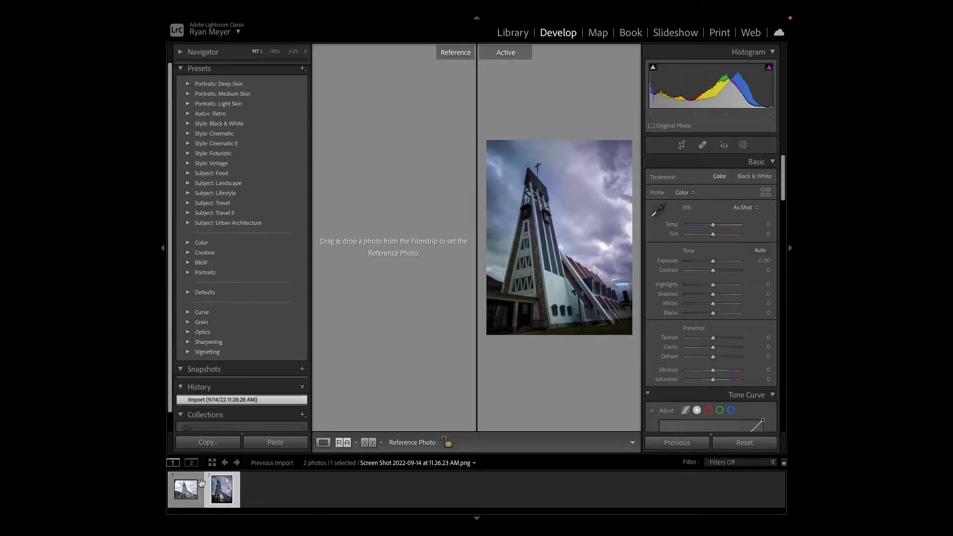
pyautogui.click(195, 493)
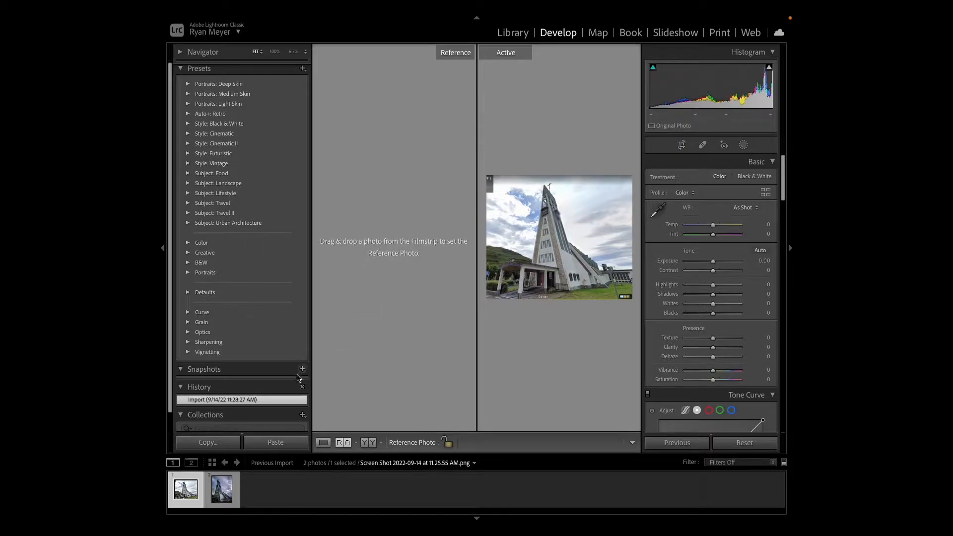
pyautogui.moveTo(220, 497); pyautogui.dragTo(397, 269)
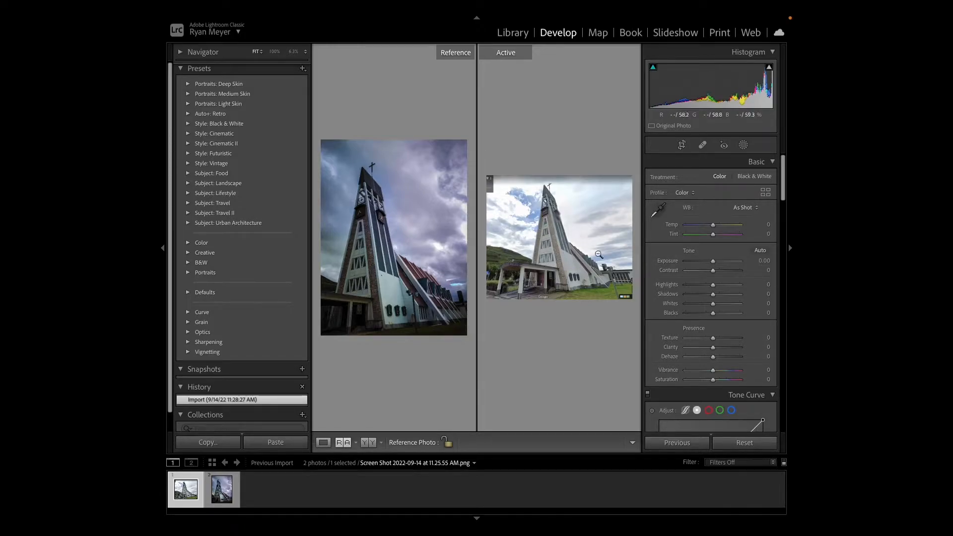
pyautogui.click(324, 443)
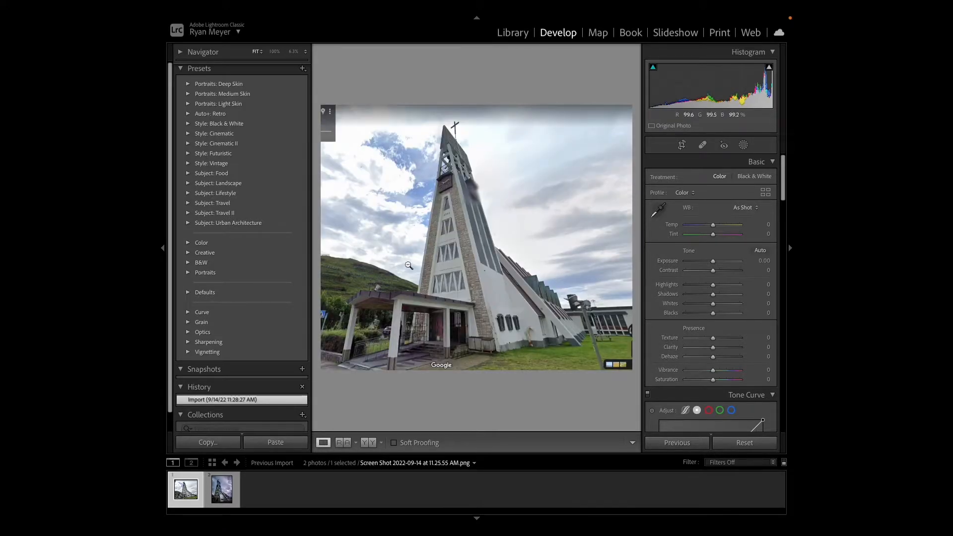
# - Examine the Street View church screenshot at several zoom levels, from close-up tower details to the whole picture
pyautogui.click(490, 227)
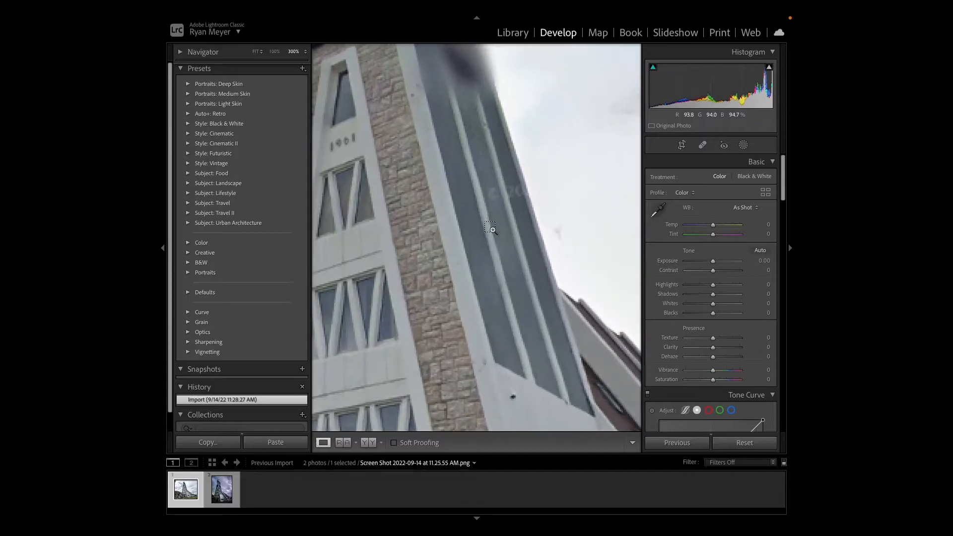
pyautogui.press('super+minus')
pyautogui.press('super+minus')
pyautogui.press('super+minus')
pyautogui.press('super+equal')
pyautogui.press('super+equal')
pyautogui.press('super+equal')
pyautogui.press('super+equal')
pyautogui.press('super+minus')
pyautogui.press('super+minus')
pyautogui.press('super+minus')
pyautogui.press('super+minus')
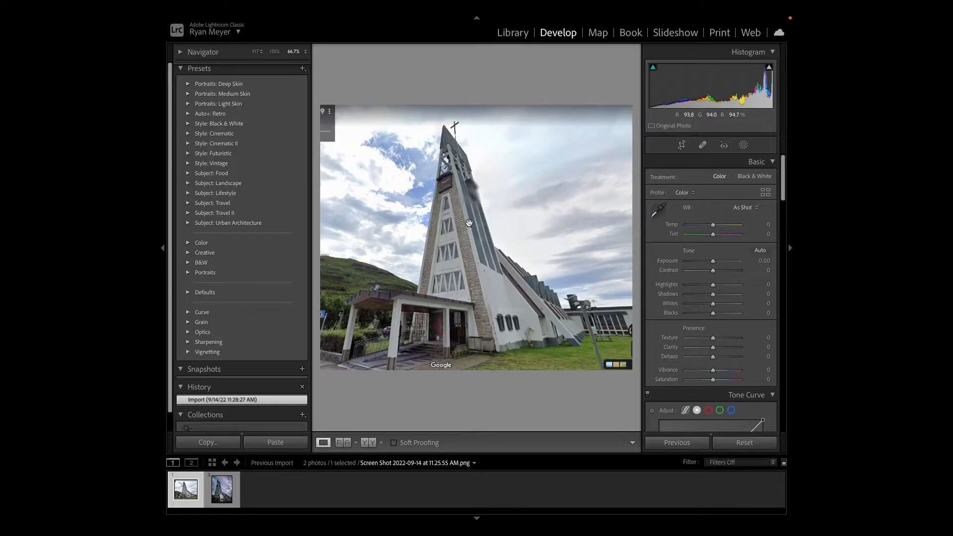
# - View the Street View screenshot beside its reference photo, and crop in the screenshot's right and left edges
pyautogui.click(340, 443)
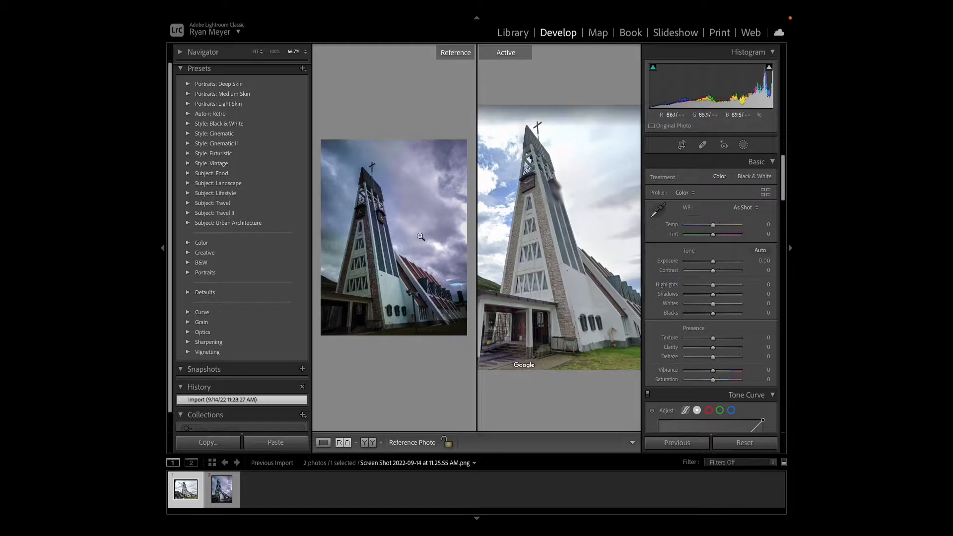
pyautogui.click(535, 264)
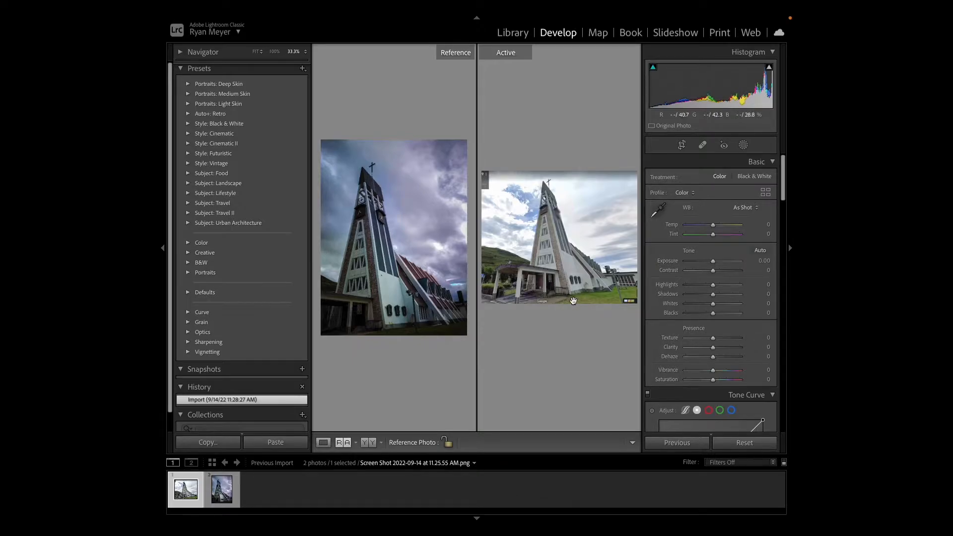
pyautogui.click(683, 146)
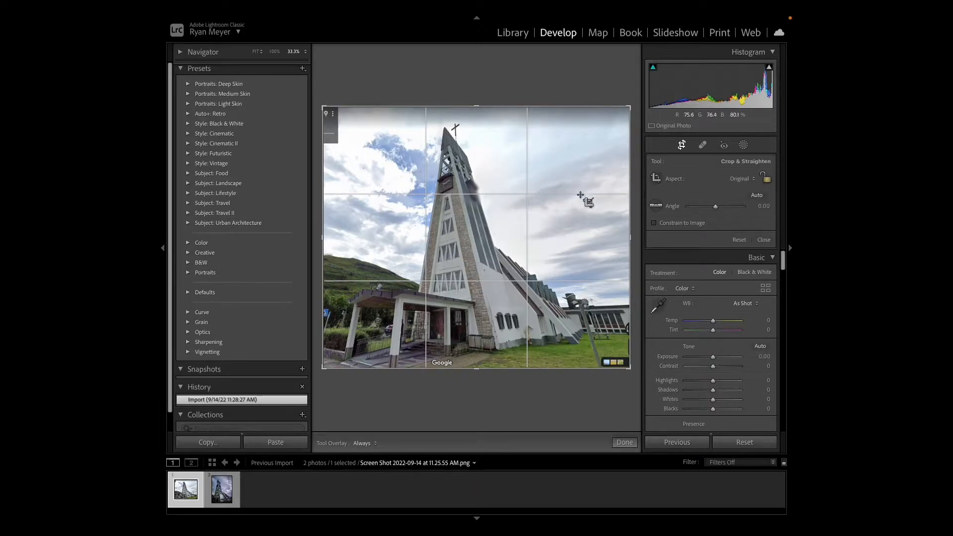
pyautogui.moveTo(630, 237); pyautogui.dragTo(600, 237)
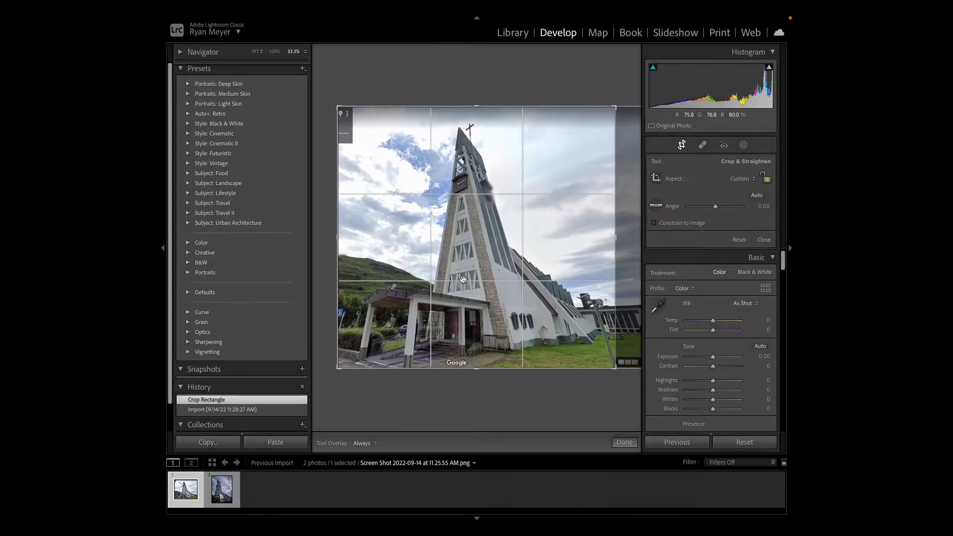
pyautogui.moveTo(339, 238); pyautogui.dragTo(384, 238)
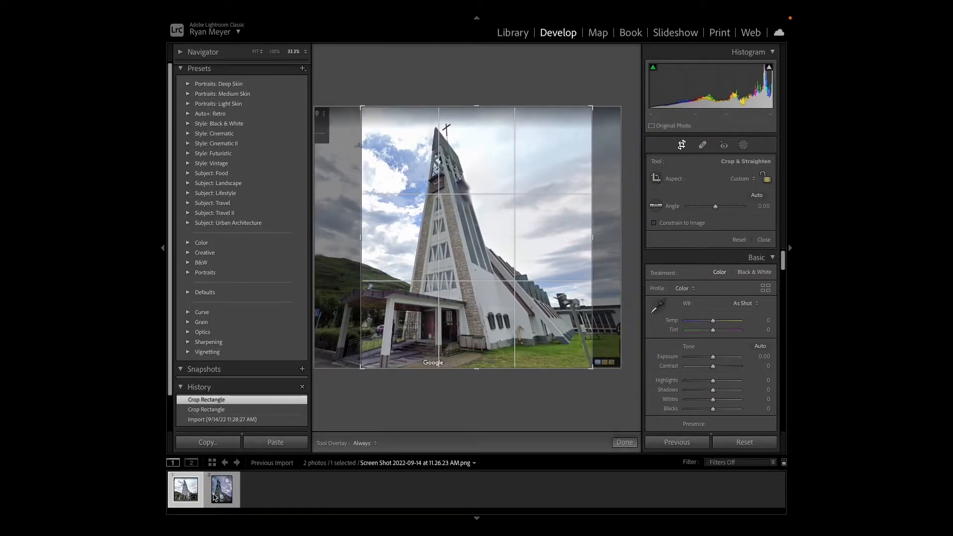
# - Check the dark-sky photo's framing and crop the Street View screenshot's left edge closer to the church tower
pyautogui.click(223, 496)
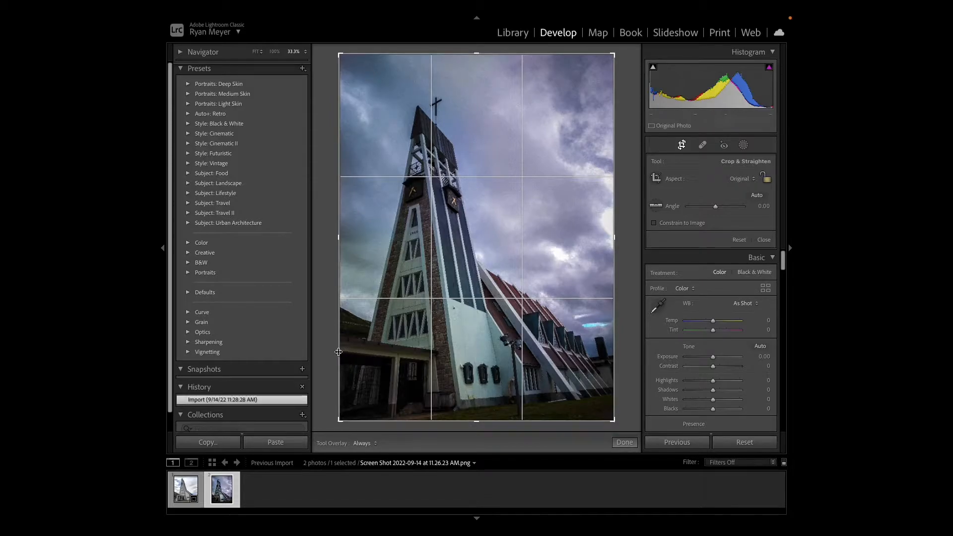
pyautogui.click(198, 490)
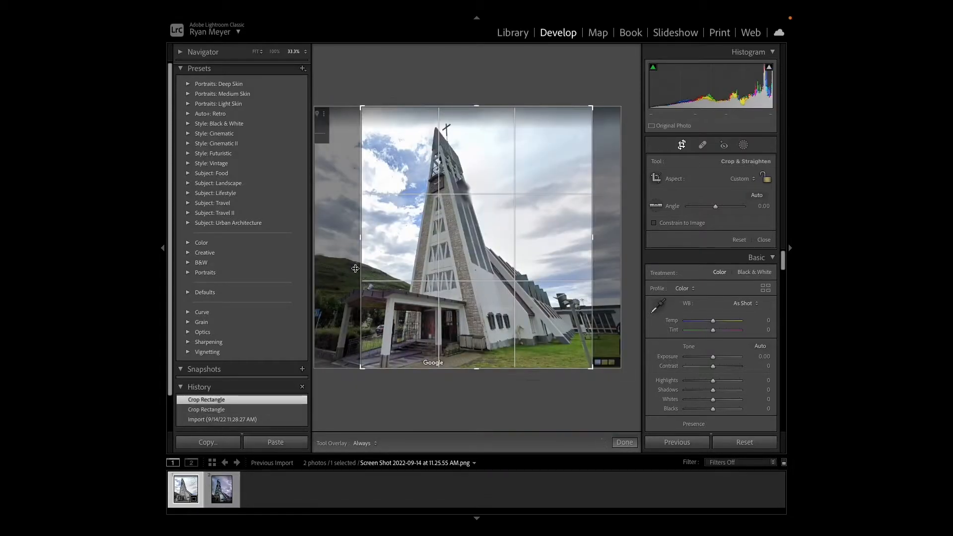
pyautogui.moveTo(362, 238); pyautogui.dragTo(379, 242)
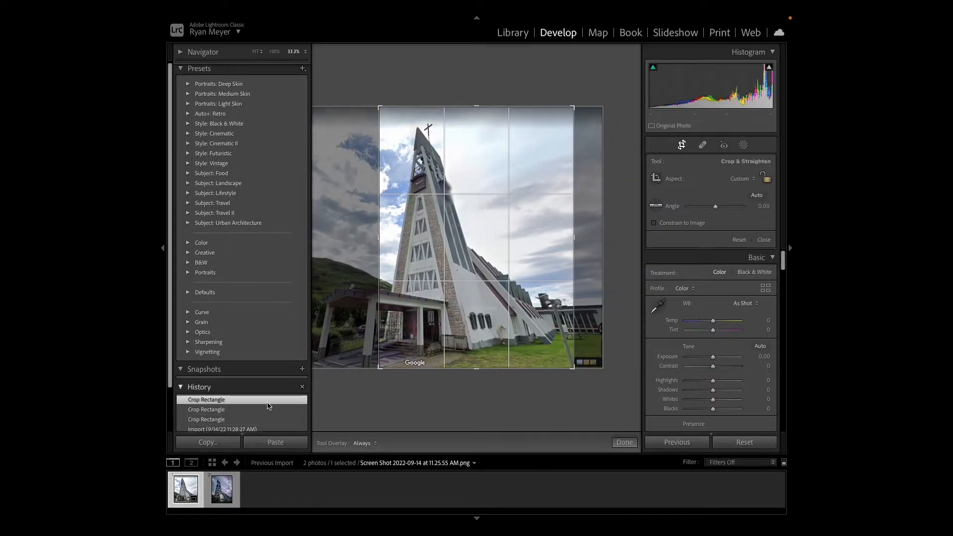
# - Alternate between both church photos and crop the Street View screenshot's right edge further in to match the dark-sky framing
pyautogui.click(219, 490)
pyautogui.click(186, 488)
pyautogui.click(221, 489)
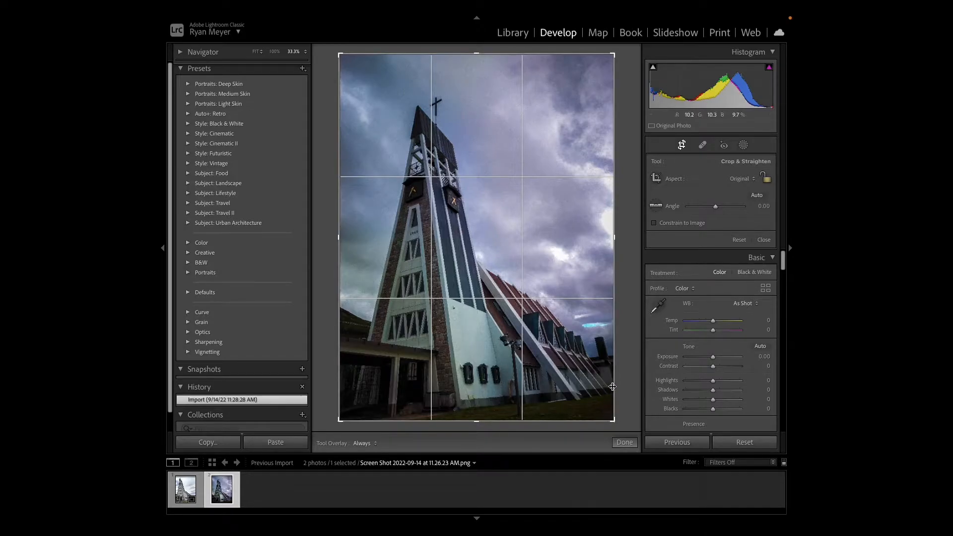
pyautogui.click(185, 490)
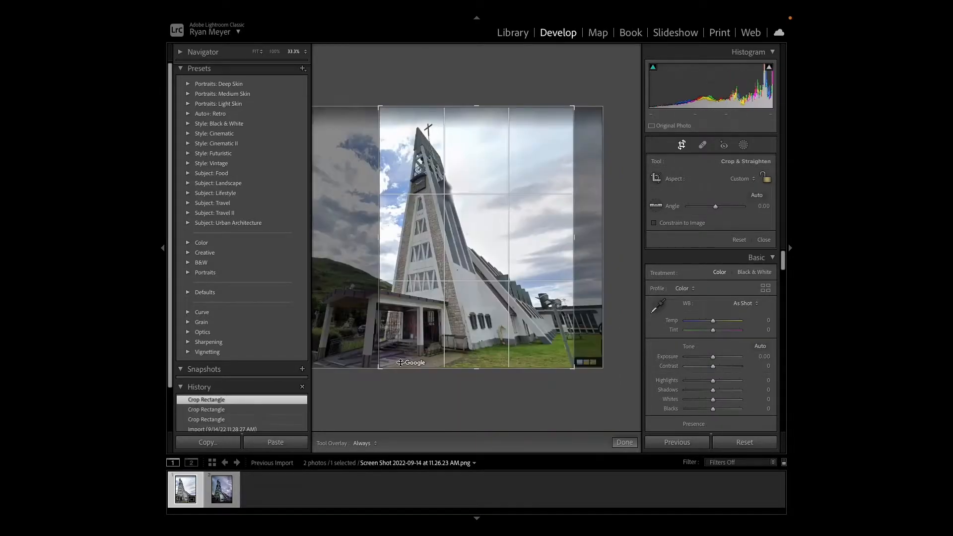
pyautogui.moveTo(574, 237); pyautogui.dragTo(561, 244)
# - Recheck the dark-sky photo and crop the Street View screenshot's bottom edge slightly upward toward the Google watermark
pyautogui.click(230, 492)
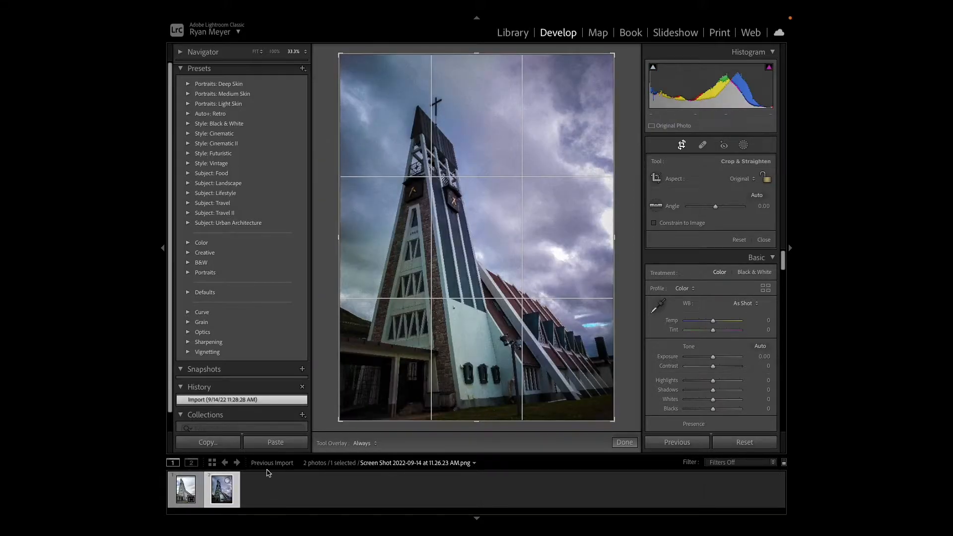
pyautogui.click(191, 485)
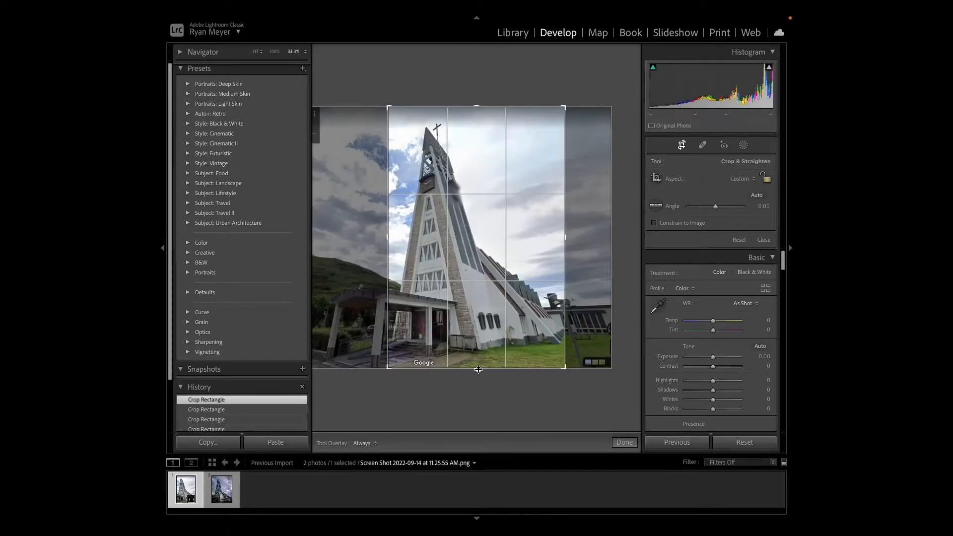
pyautogui.moveTo(475, 367); pyautogui.dragTo(479, 364)
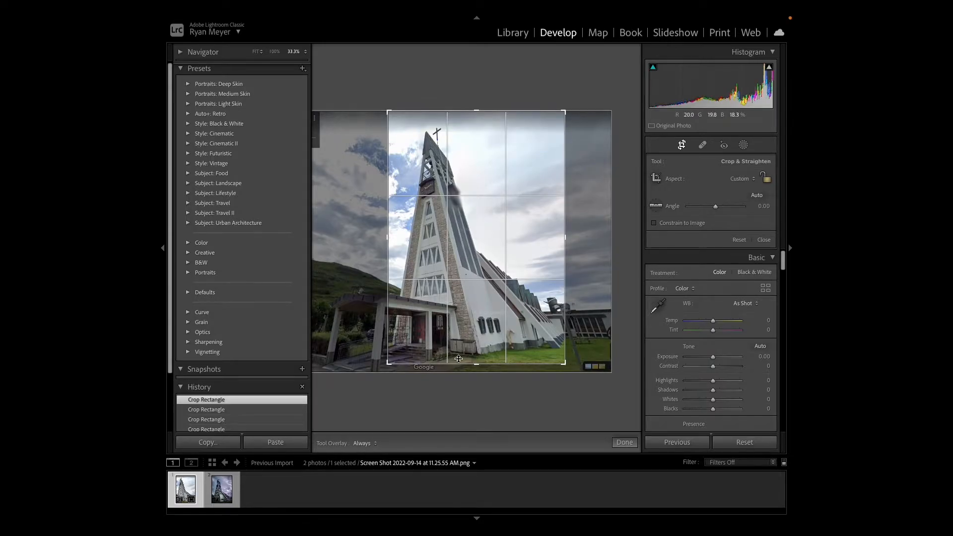
# - Alternate between the dark-sky photo and the cropped Street View screenshot to compare the church's framing and tilt
pyautogui.click(220, 490)
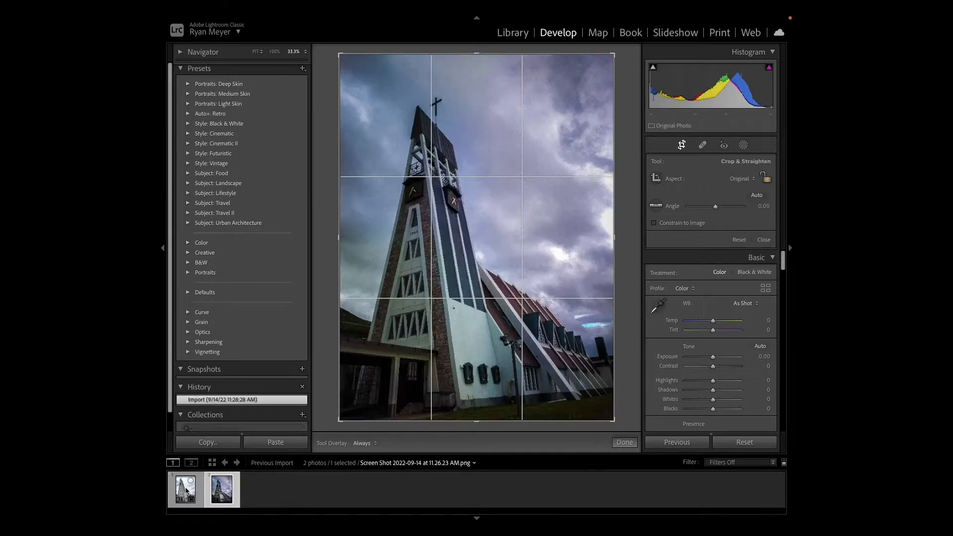
pyautogui.click(184, 491)
pyautogui.click(218, 491)
pyautogui.click(185, 489)
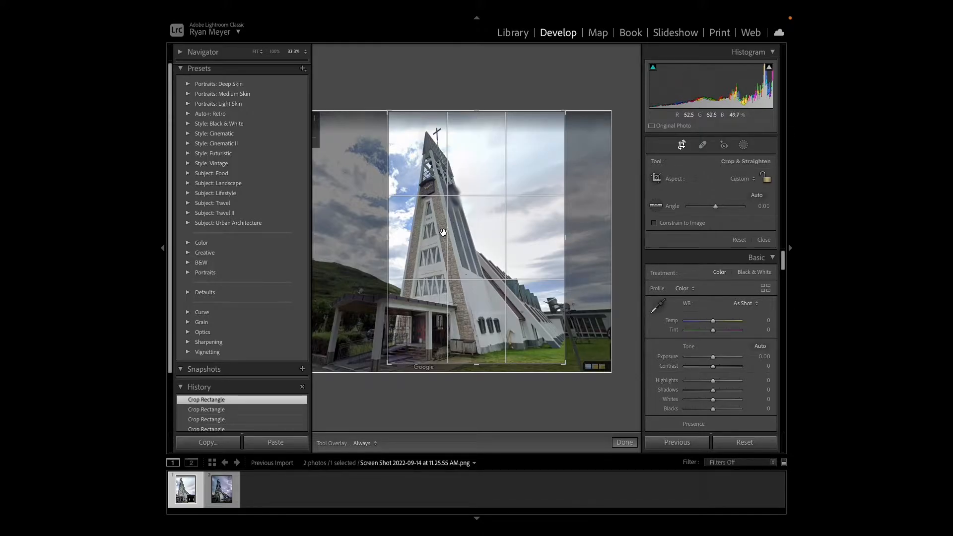
pyautogui.press('Right')
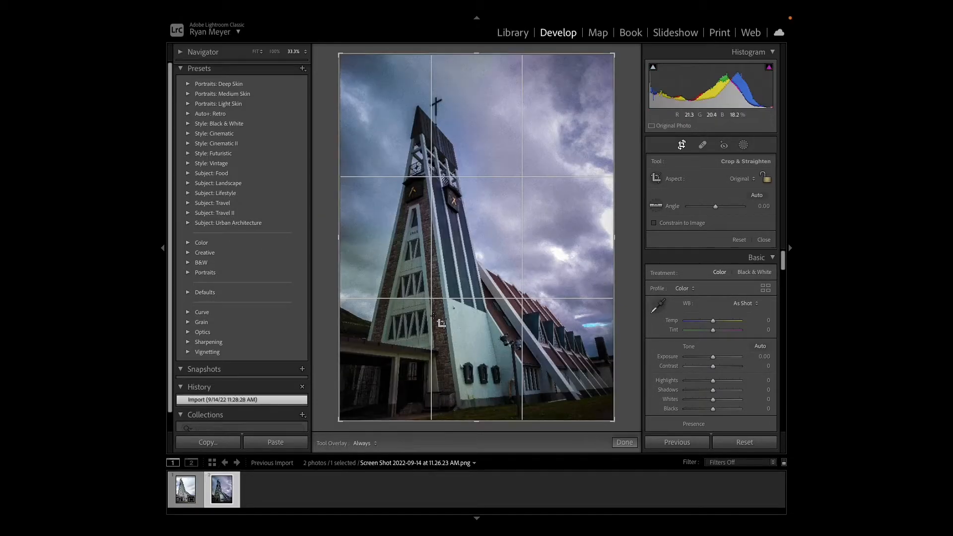
pyautogui.click(184, 491)
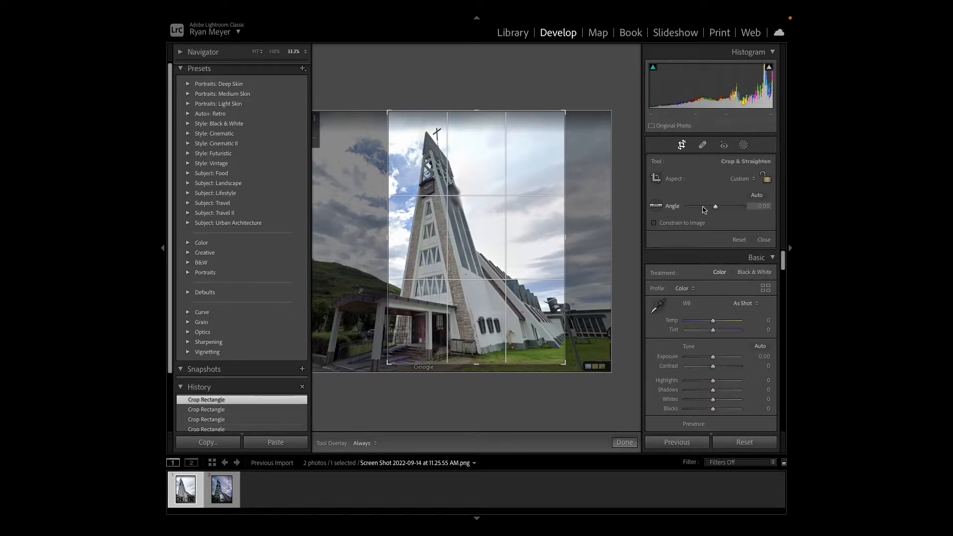
# - Rotate the Street View crop, compare it with the dark-sky photo, refine the angle to 2.51, and apply the crop
pyautogui.moveTo(714, 208); pyautogui.dragTo(718, 211)
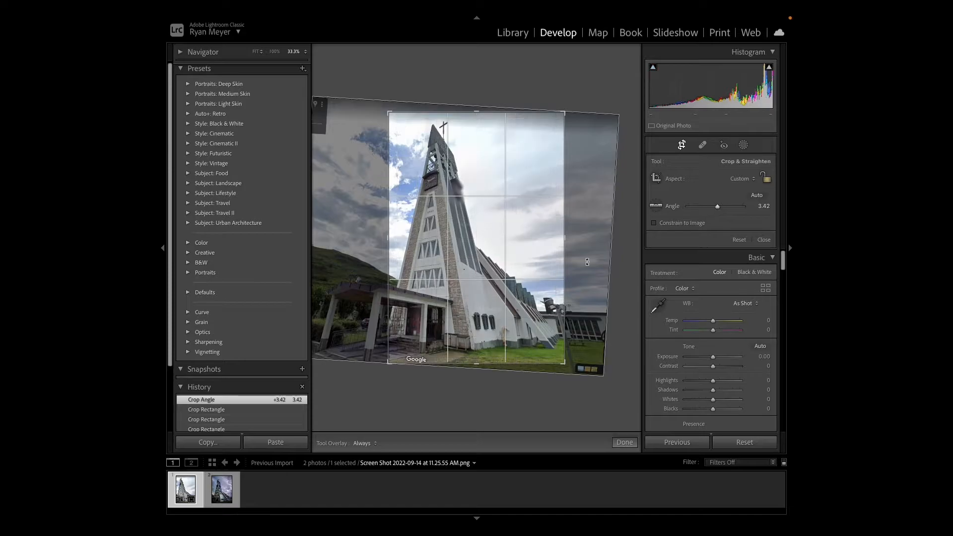
pyautogui.click(220, 493)
pyautogui.click(189, 489)
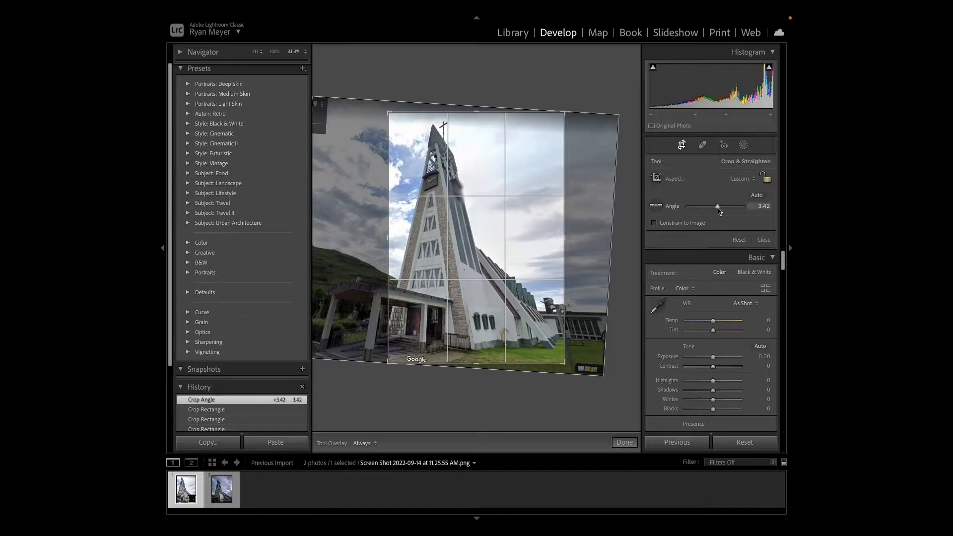
pyautogui.moveTo(717, 211); pyautogui.dragTo(715, 207)
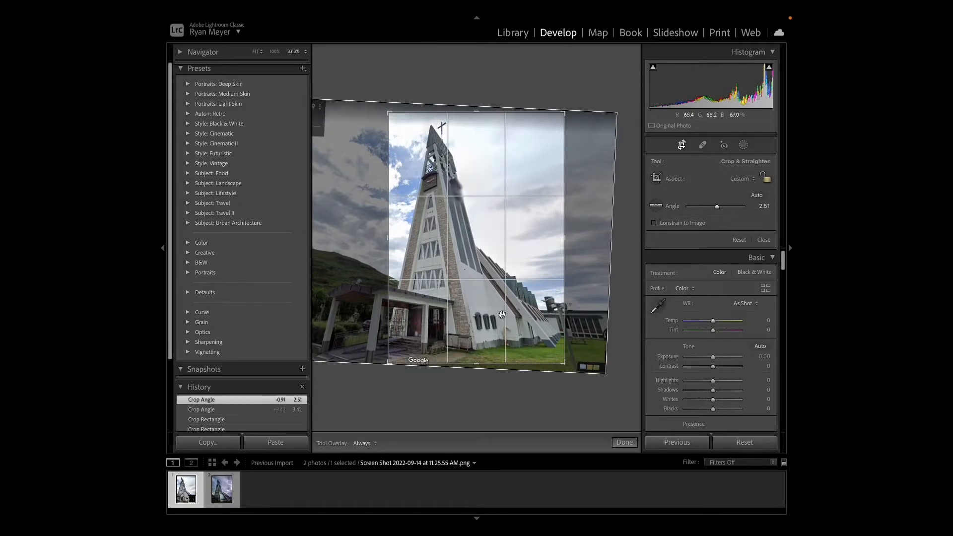
pyautogui.click(624, 442)
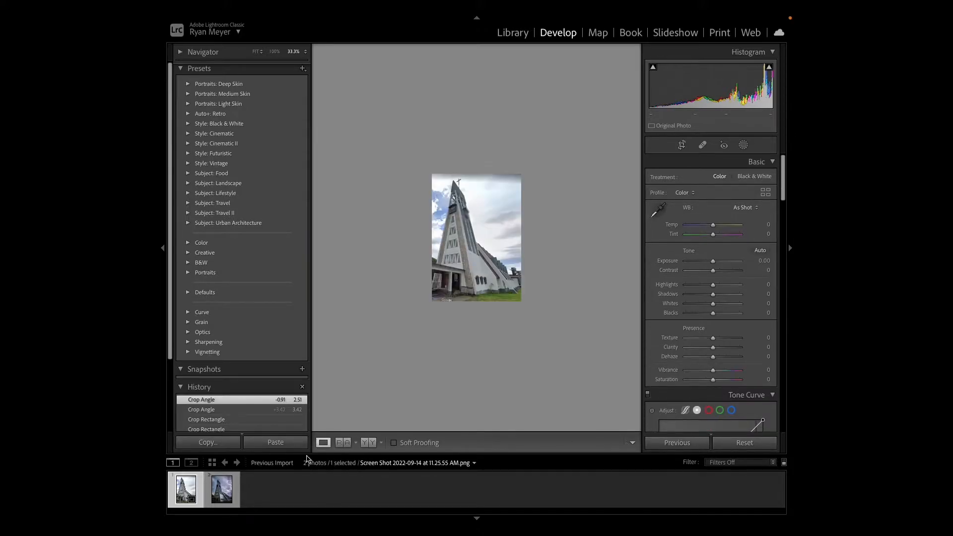
# - Compare the cropped screenshot with the reference photo at 50% zoom and readjust its crop angle to 2.50
pyautogui.click(342, 442)
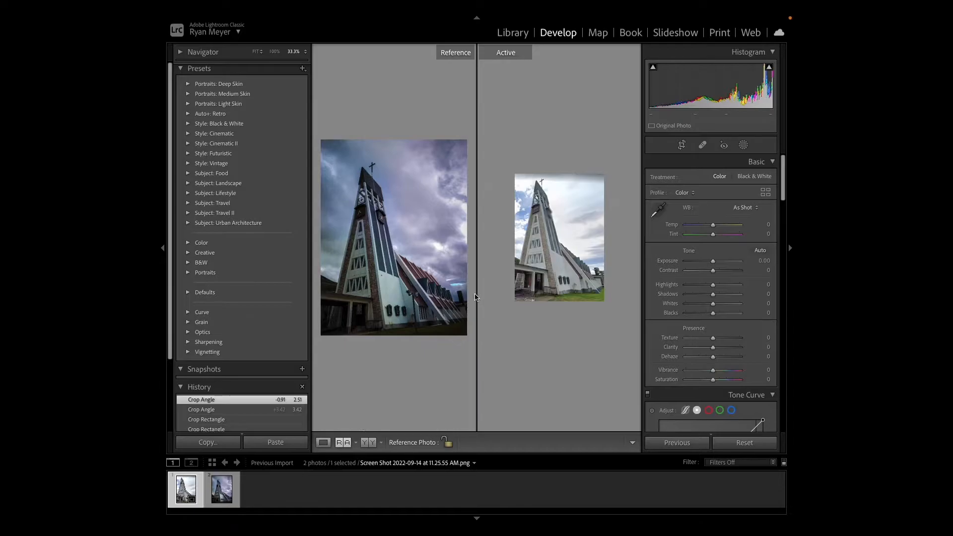
pyautogui.hotkey('ctrl', '=')
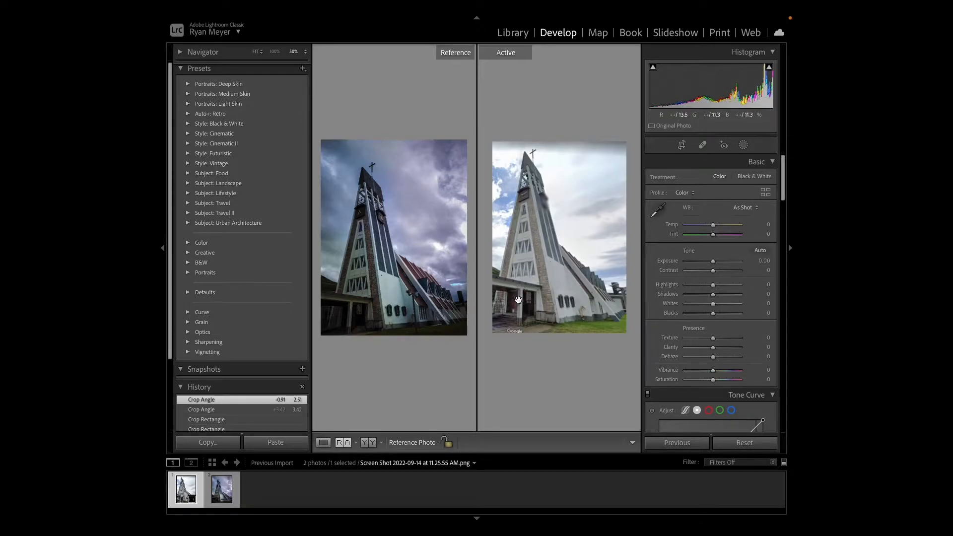
pyautogui.click(682, 145)
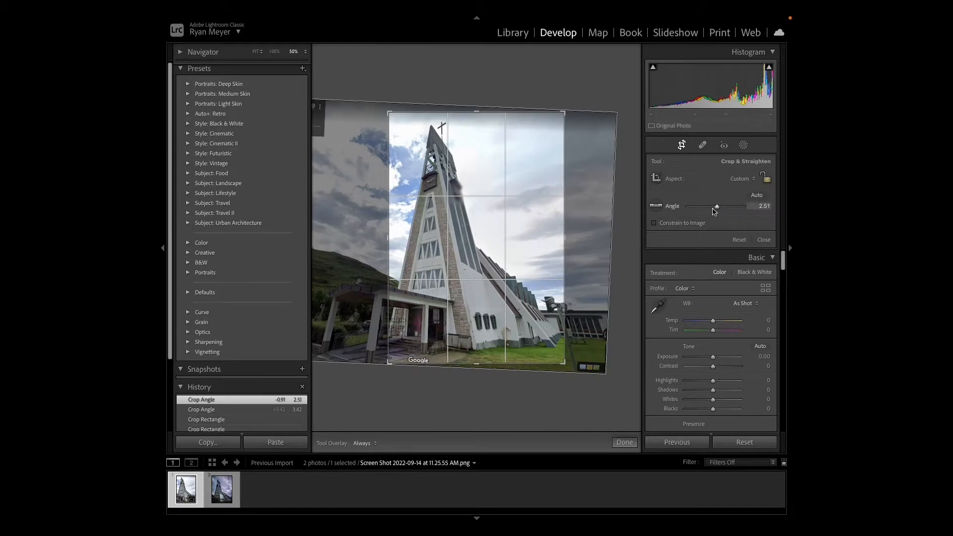
pyautogui.moveTo(716, 208); pyautogui.dragTo(719, 209)
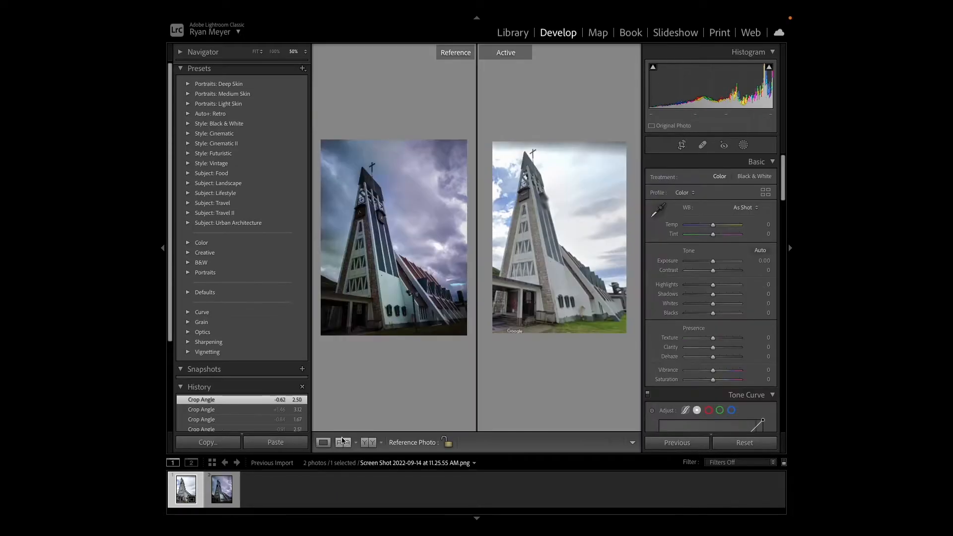
# - Extend the Street View crop slightly outward at its left edge, apply it, and show it beside the reference photo
pyautogui.click(681, 145)
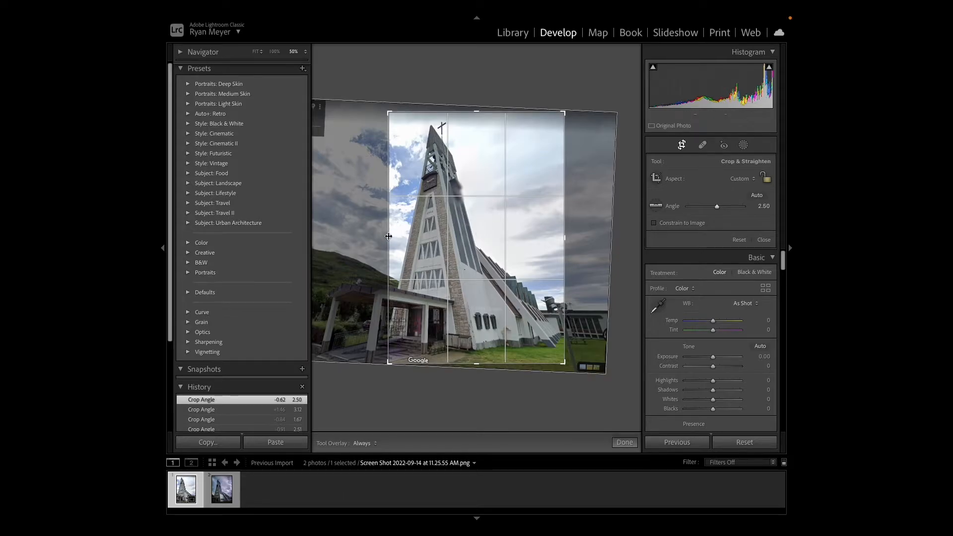
pyautogui.moveTo(385, 236); pyautogui.dragTo(383, 236)
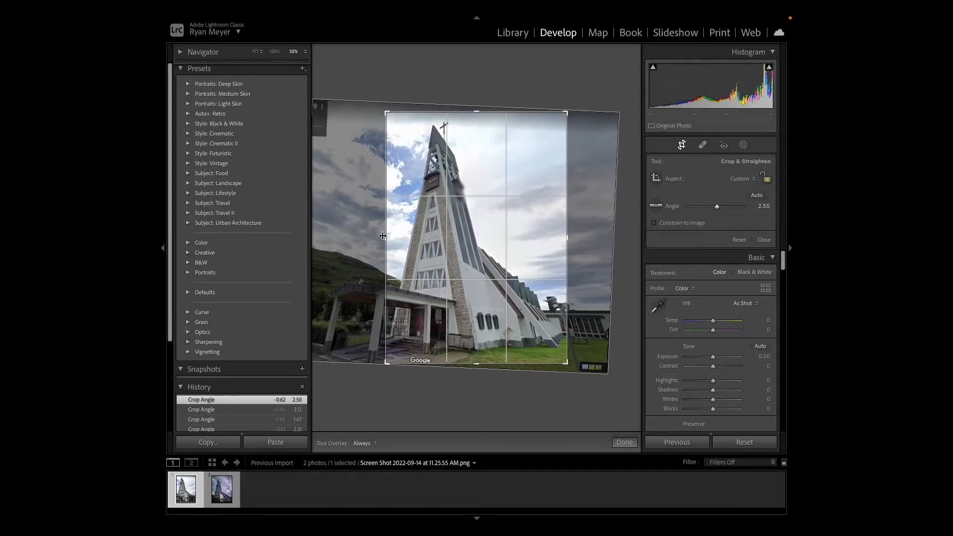
pyautogui.click(625, 442)
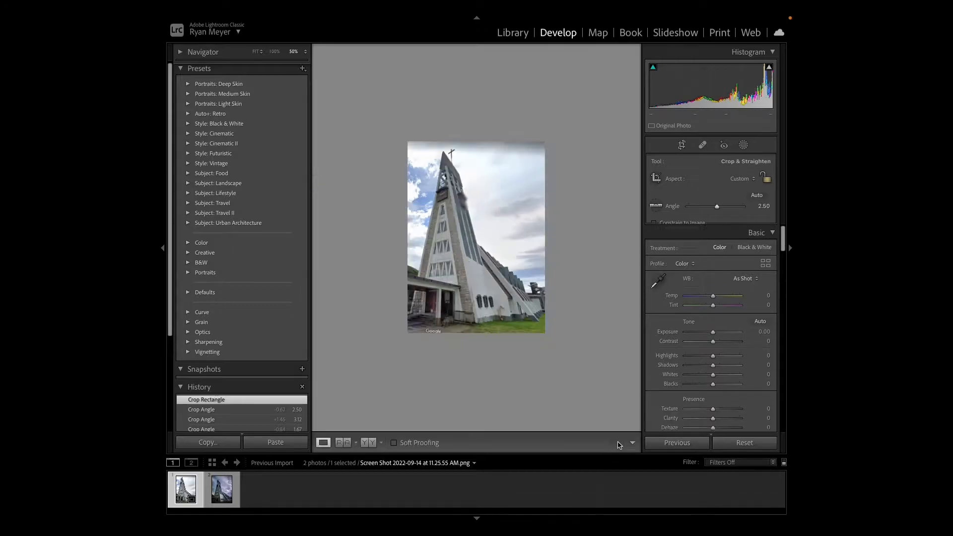
pyautogui.click(344, 443)
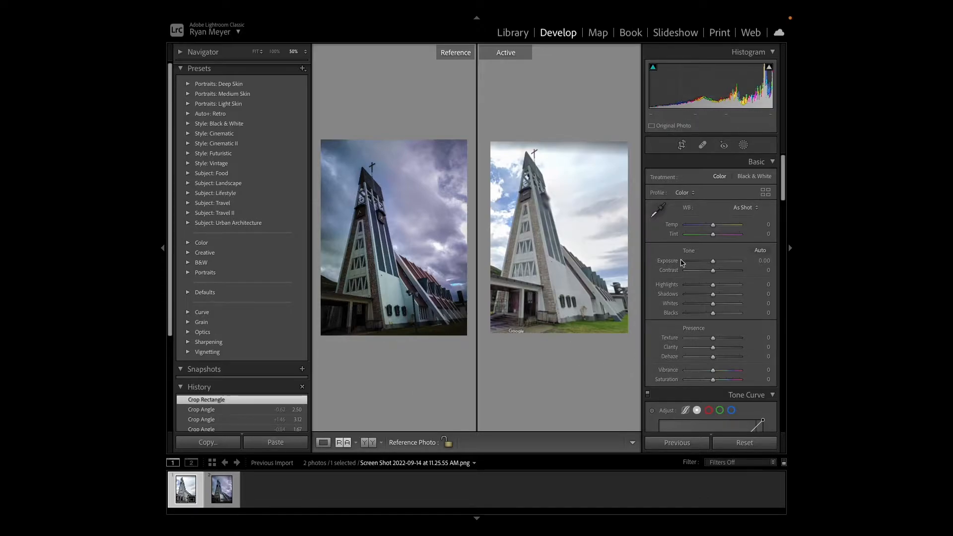
# - Set the Street View screenshot's crop angle to 1.70, apply it, and show it beside the reference photo
pyautogui.click(682, 144)
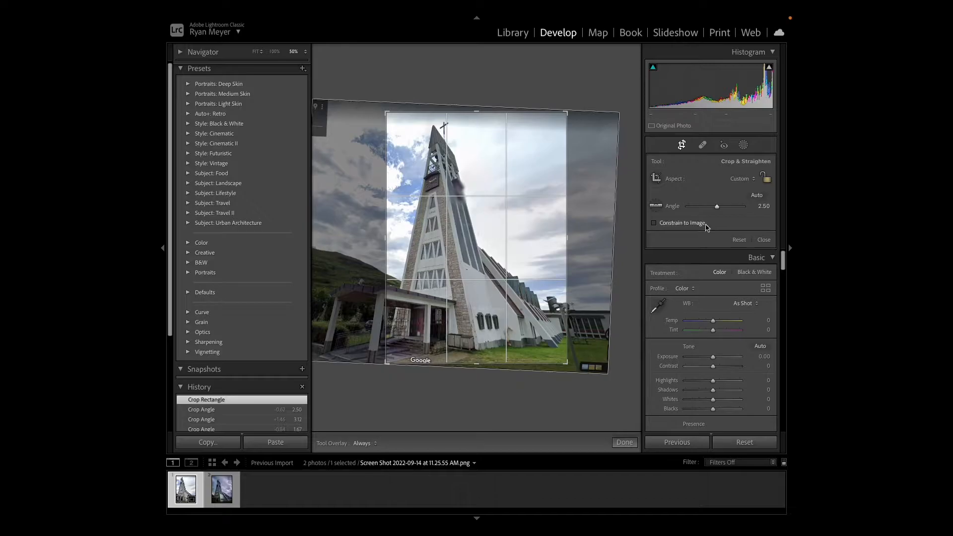
pyautogui.moveTo(718, 209); pyautogui.dragTo(716, 209)
pyautogui.click(625, 442)
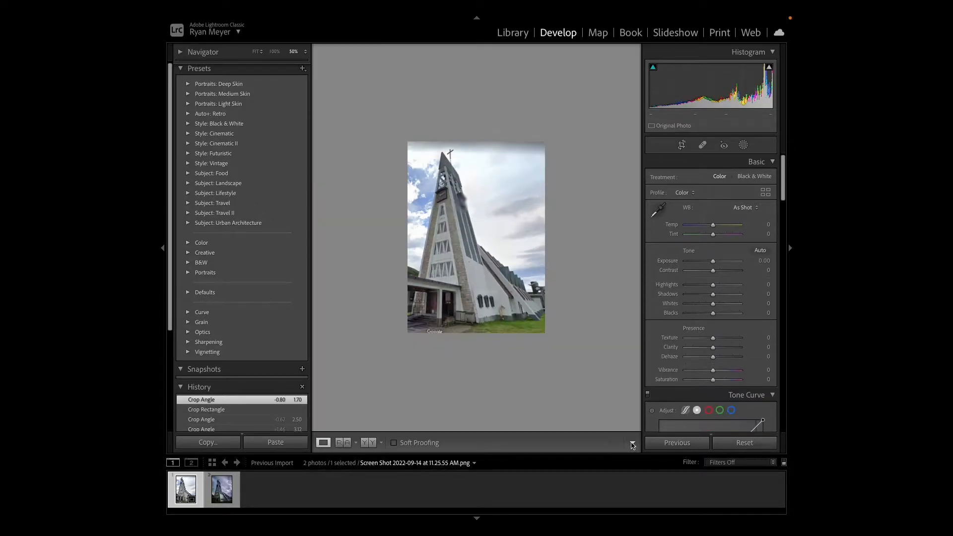
pyautogui.click(344, 442)
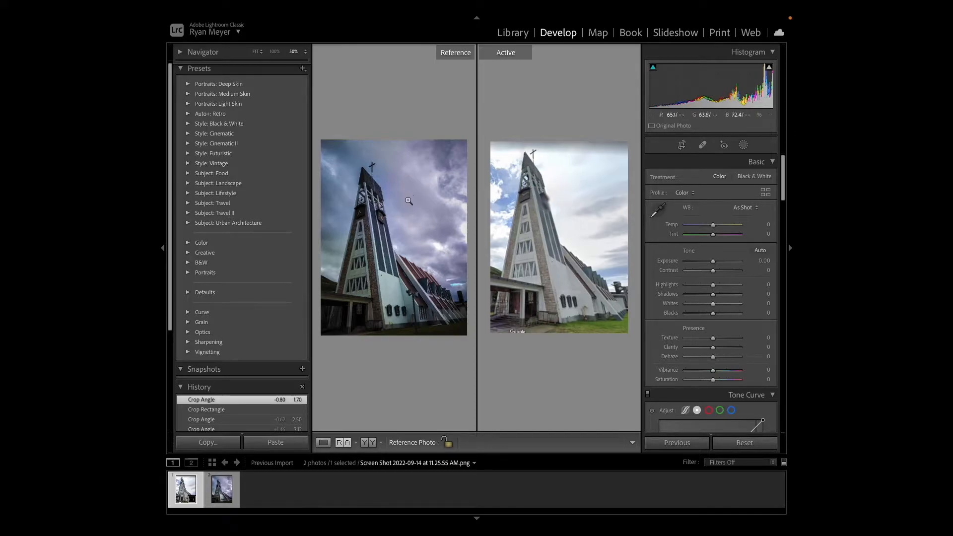
pyautogui.click(681, 144)
pyautogui.click(624, 443)
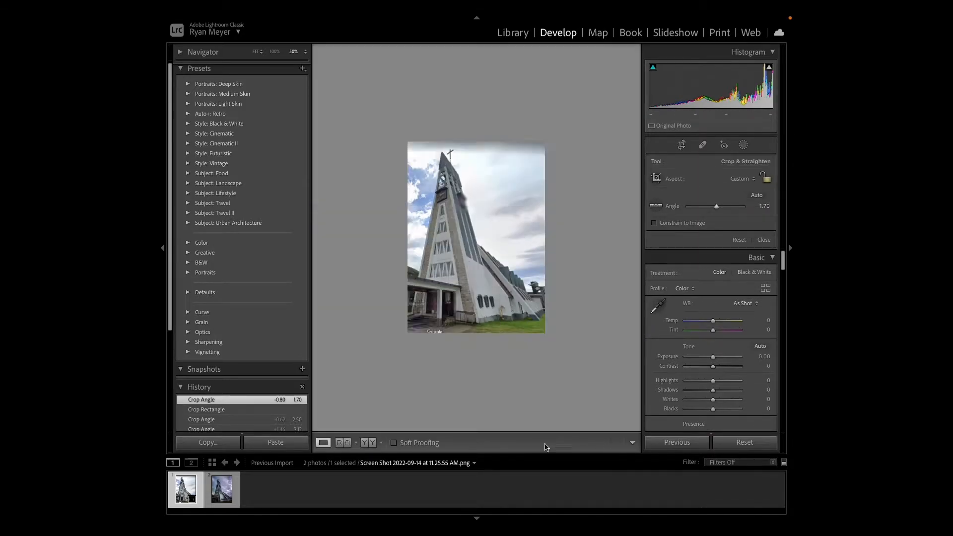
# - Trim the top edge of the dark-sky reference photo's crop, apply it, and show it beside the Street View screenshot
pyautogui.press('Right')
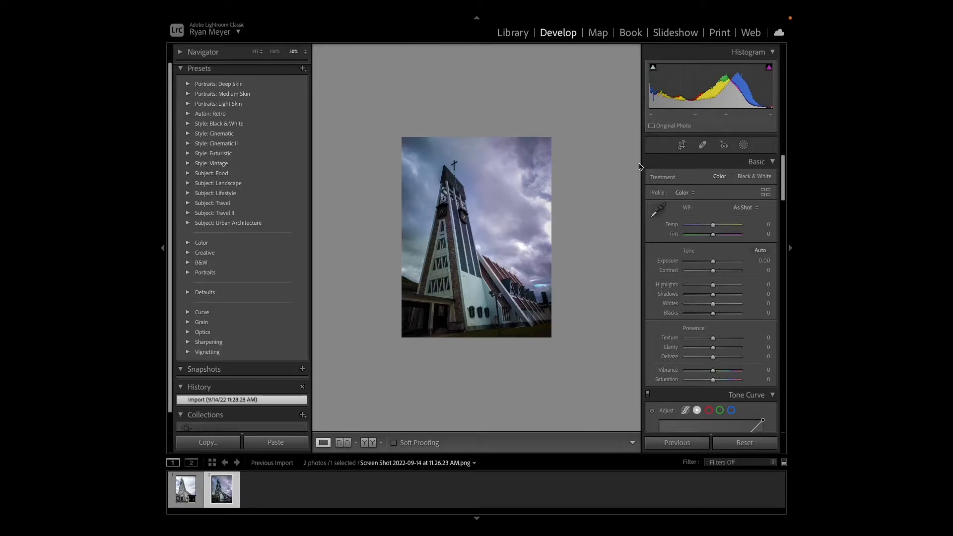
pyautogui.click(681, 144)
pyautogui.moveTo(475, 54); pyautogui.dragTo(475, 70)
pyautogui.click(624, 442)
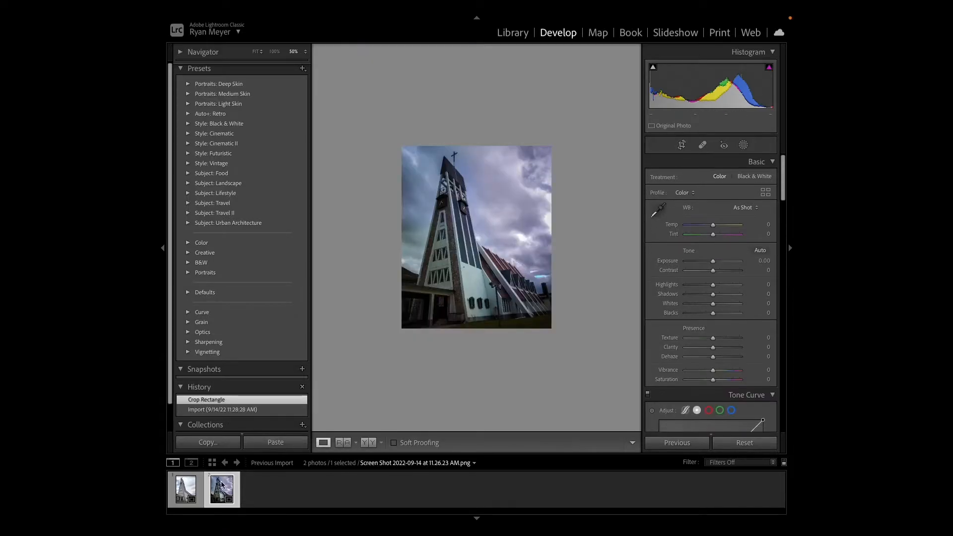
pyautogui.click(189, 492)
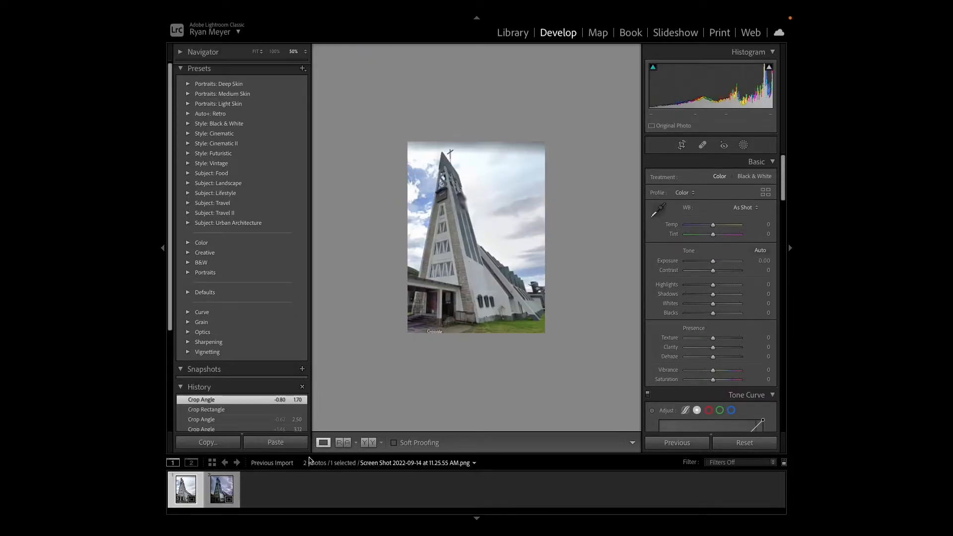
pyautogui.click(340, 442)
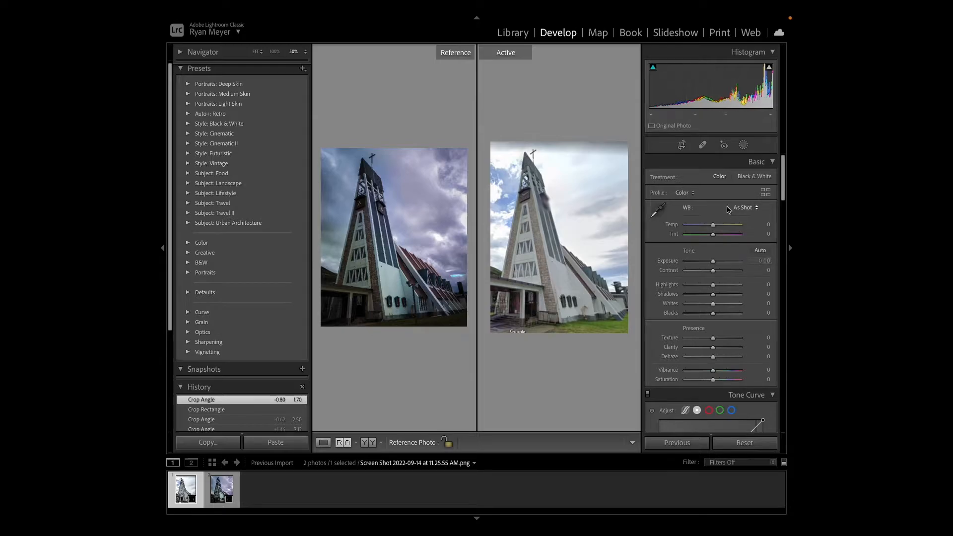
# - Cool the Street View photo's white balance to Temp −13 and Tint +7, and lower its Exposure to −1.00
pyautogui.scroll(-2, 784, 192)
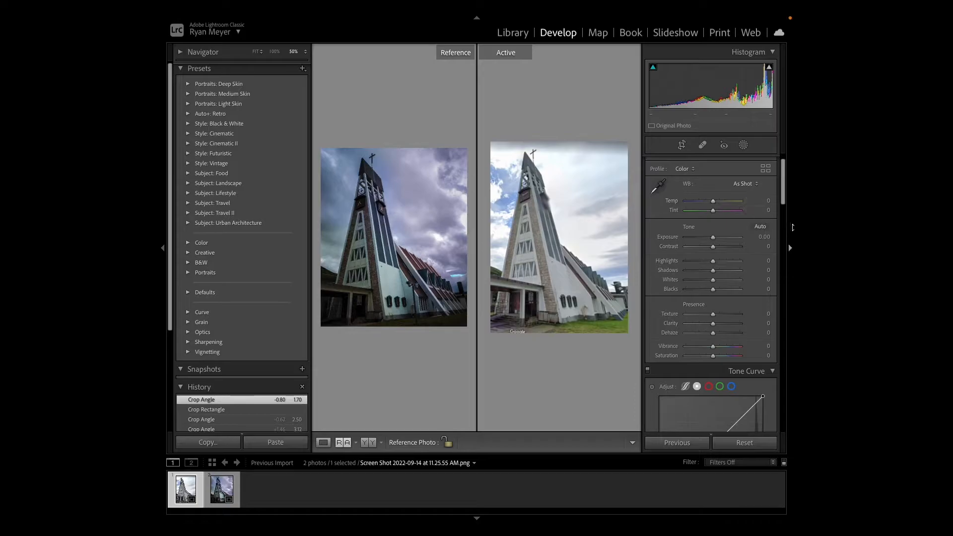
pyautogui.scroll(2, 785, 194)
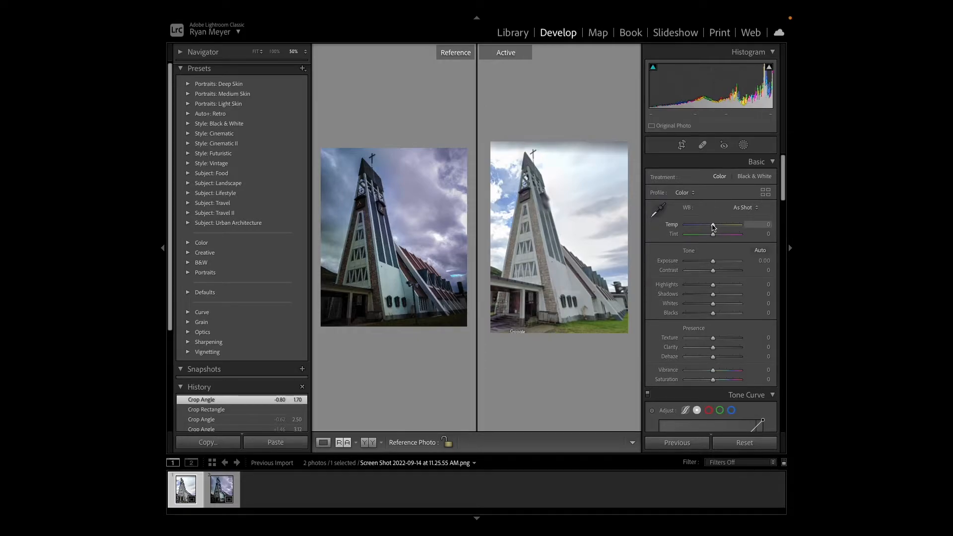
pyautogui.moveTo(713, 226); pyautogui.dragTo(716, 237)
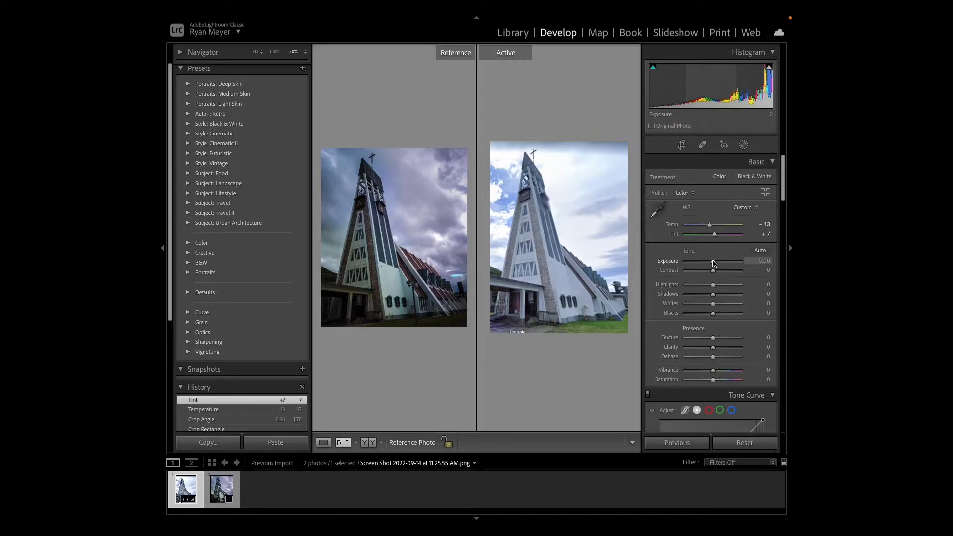
pyautogui.moveTo(714, 263); pyautogui.dragTo(709, 266)
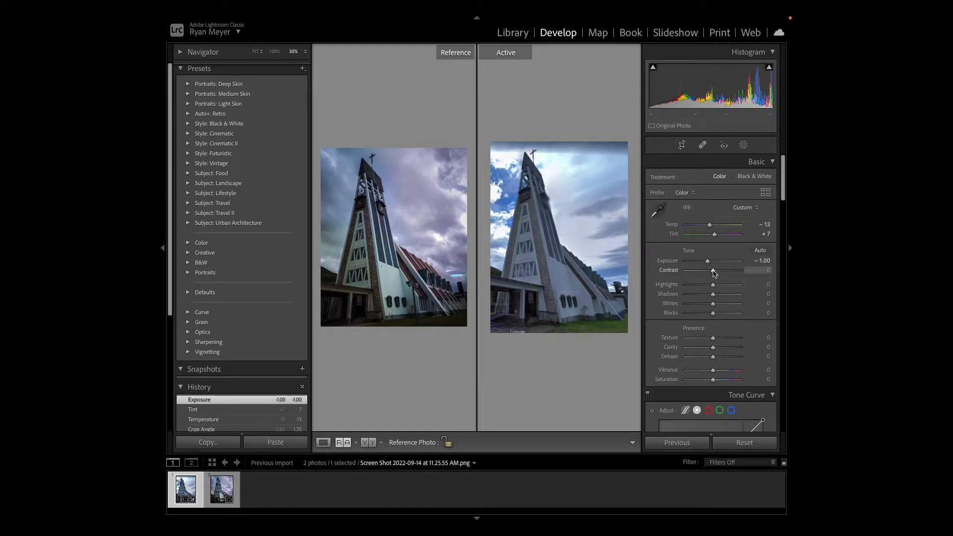
# - Compare Contrast settings of +3, −100 and +100 on the Street View photo, and set Contrast to +38
pyautogui.moveTo(713, 272); pyautogui.dragTo(715, 275)
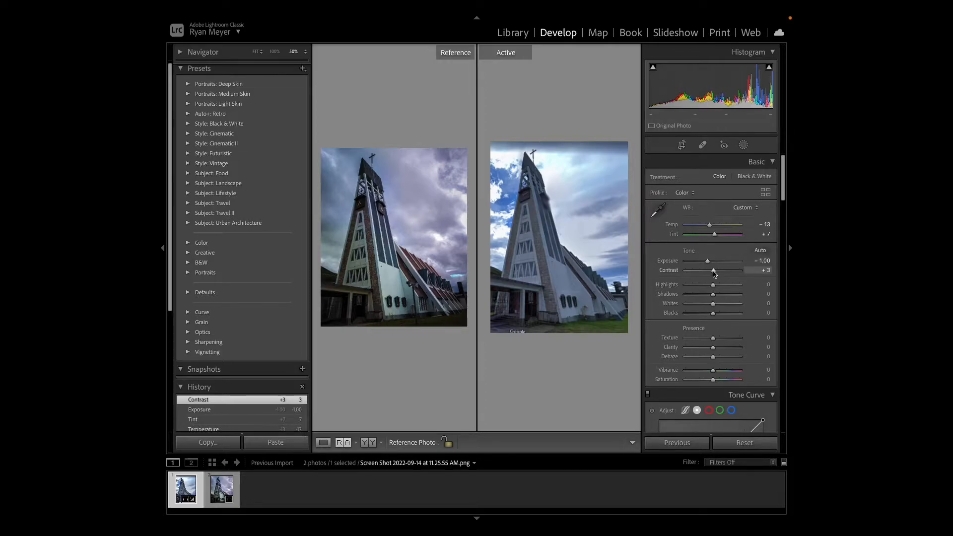
pyautogui.moveTo(714, 272); pyautogui.dragTo(683, 272)
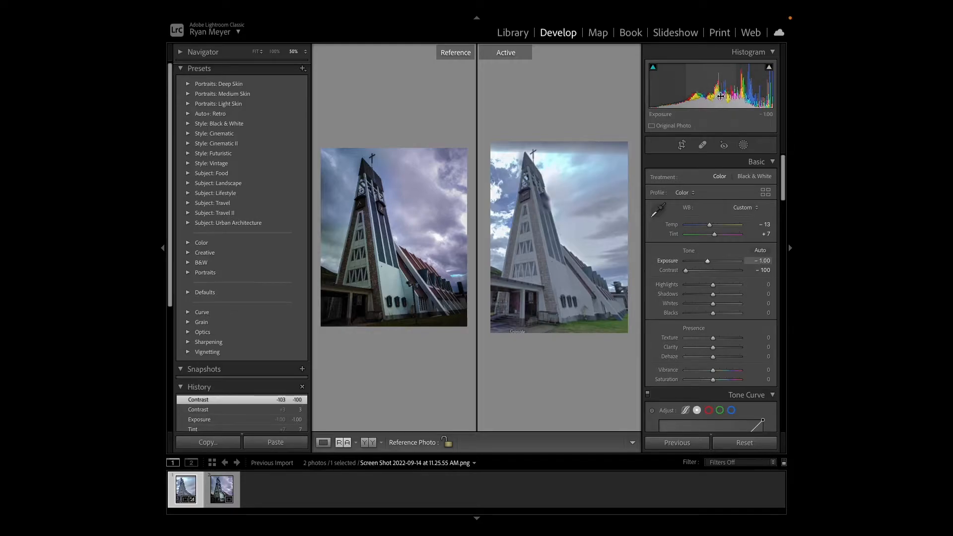
pyautogui.moveTo(687, 272); pyautogui.dragTo(744, 271)
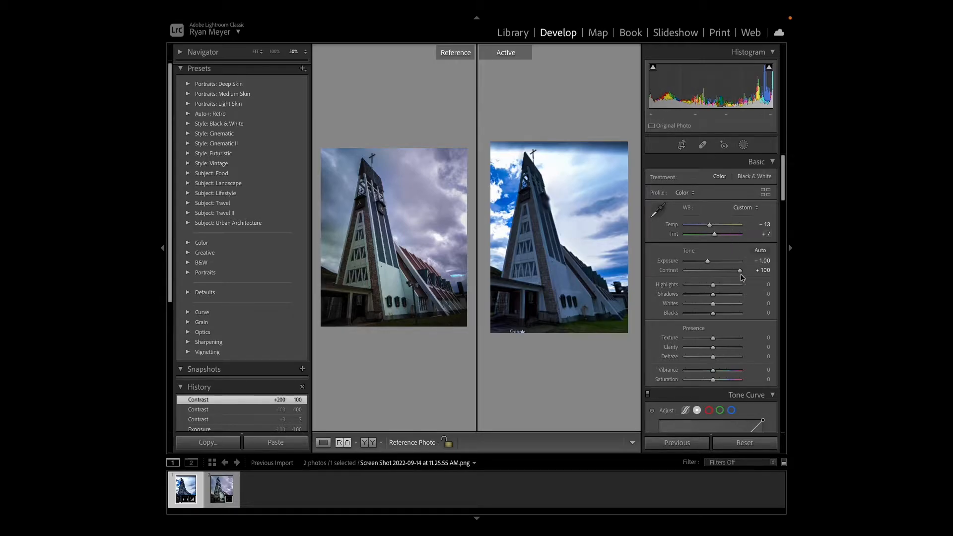
pyautogui.moveTo(740, 272)
pyautogui.mouseDown()
pyautogui.moveTo(701, 276)
pyautogui.moveTo(723, 278)
pyautogui.mouseUp()
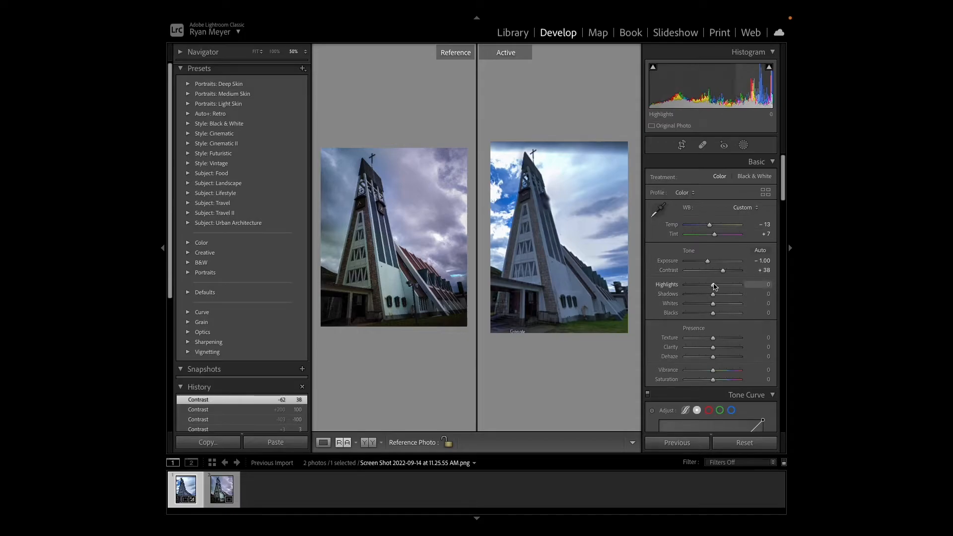
# - Set the Street View photo's Highlights to −67, Shadows to +49, Whites to −8 and Blacks to −18
pyautogui.moveTo(704, 288)
pyautogui.mouseDown()
pyautogui.moveTo(685, 287)
pyautogui.moveTo(714, 287)
pyautogui.moveTo(683, 288)
pyautogui.moveTo(695, 288)
pyautogui.mouseUp()
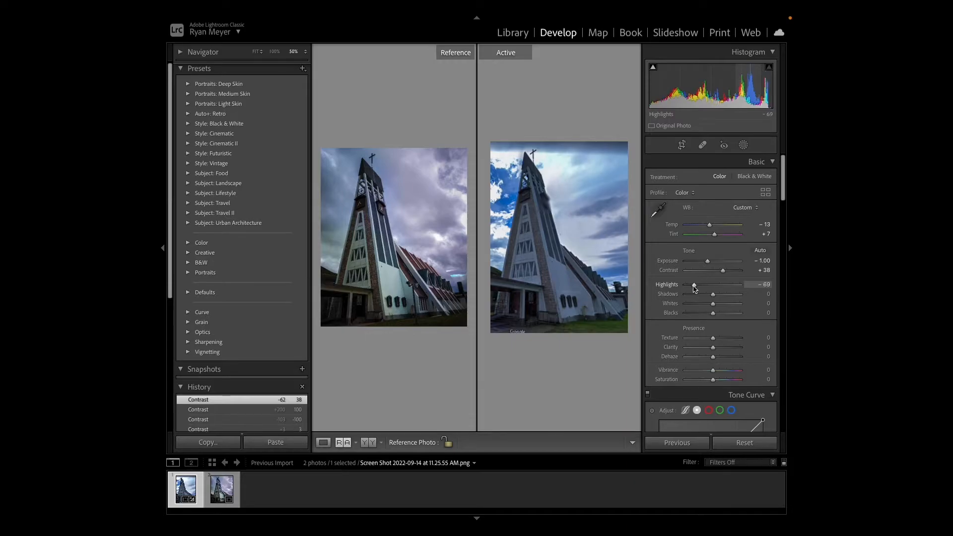
pyautogui.moveTo(695, 288); pyautogui.dragTo(720, 297)
pyautogui.moveTo(731, 297); pyautogui.dragTo(710, 314)
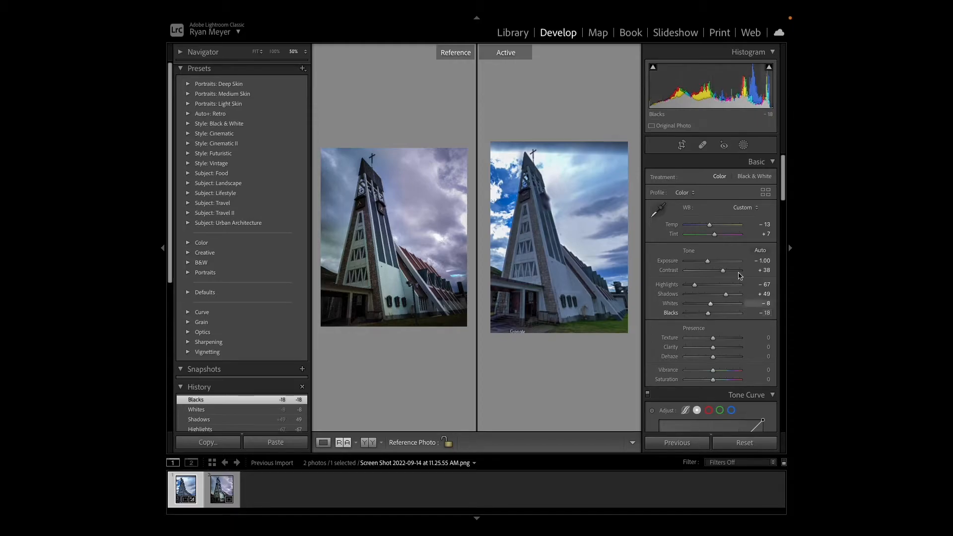
# - Try Texture at +77 and +100 on the Street View photo, and return it to 0
pyautogui.scroll(-2, 783, 196)
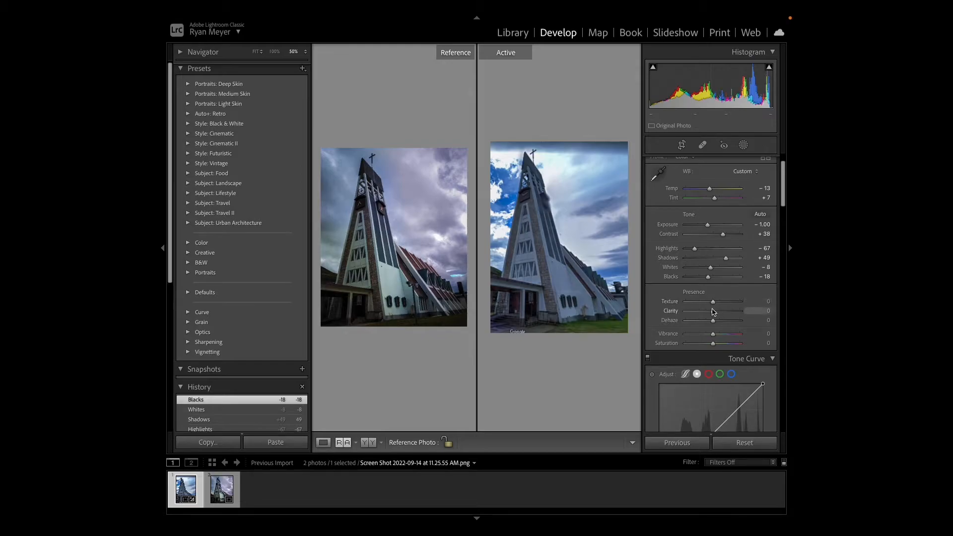
pyautogui.moveTo(714, 301); pyautogui.dragTo(734, 304)
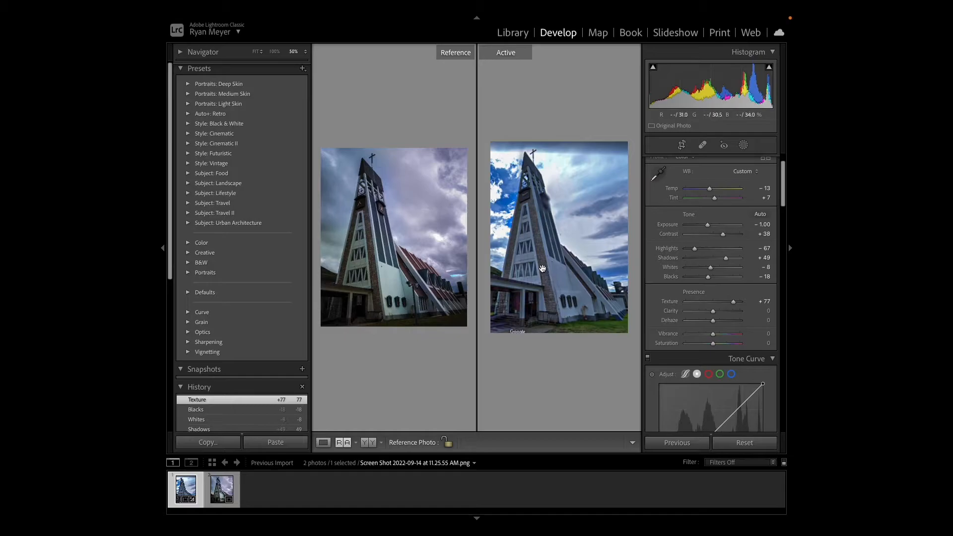
pyautogui.moveTo(734, 304)
pyautogui.mouseDown()
pyautogui.moveTo(694, 304)
pyautogui.moveTo(745, 303)
pyautogui.mouseUp()
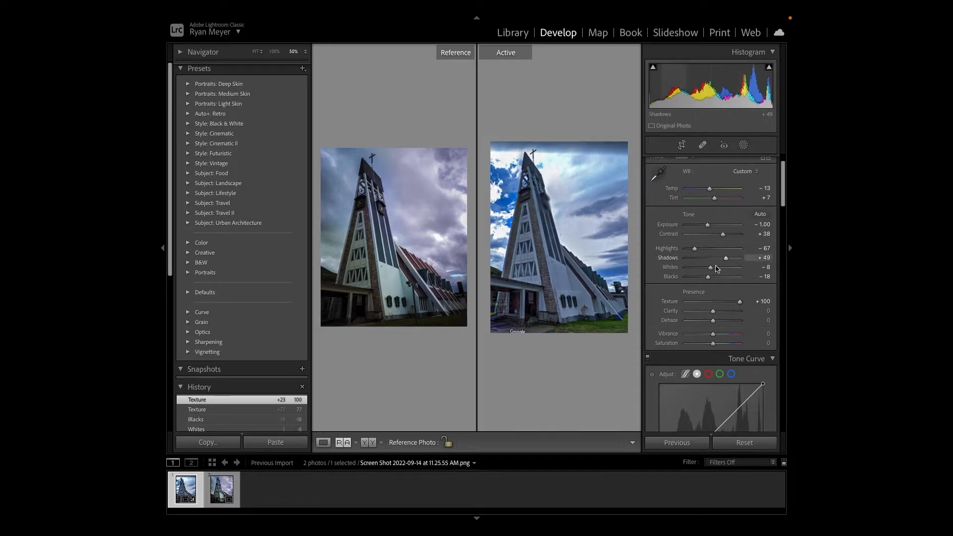
pyautogui.moveTo(742, 305)
pyautogui.mouseDown()
pyautogui.moveTo(684, 305)
pyautogui.moveTo(720, 314)
pyautogui.moveTo(687, 316)
pyautogui.moveTo(742, 314)
pyautogui.moveTo(731, 313)
pyautogui.mouseUp()
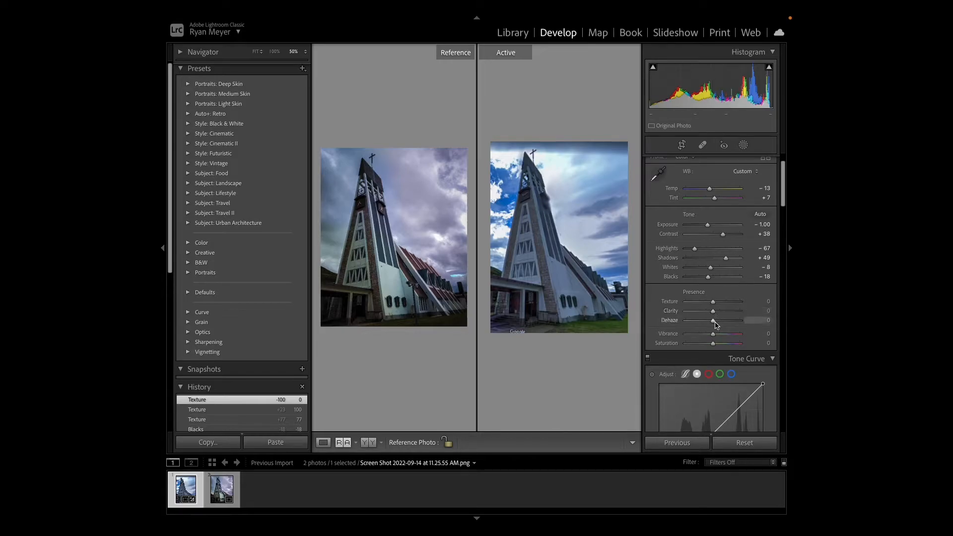
# - Set Dehaze to +1, Vibrance to −28 and Saturation to +51, and readjust Temp to −7 and Tint to +13
pyautogui.moveTo(713, 323)
pyautogui.mouseDown()
pyautogui.moveTo(727, 326)
pyautogui.moveTo(713, 328)
pyautogui.mouseUp()
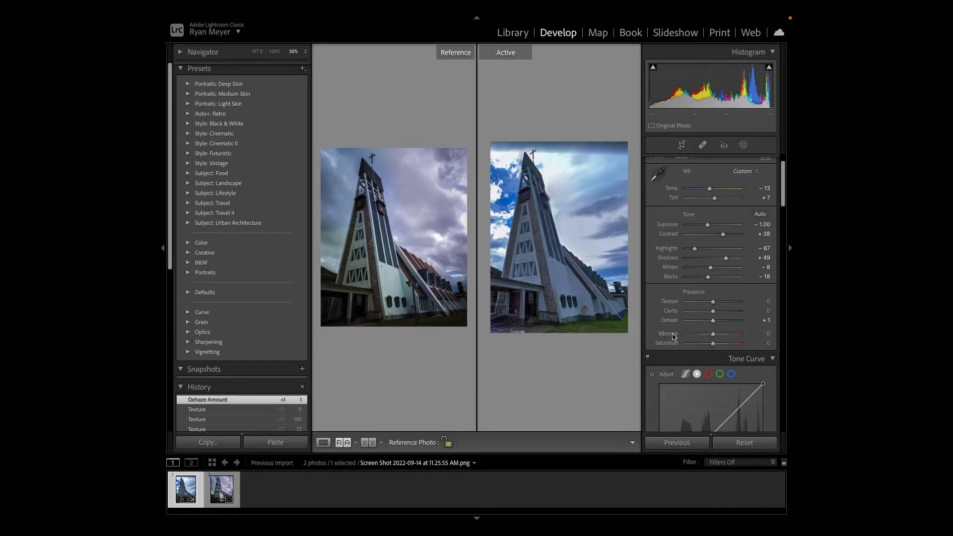
pyautogui.moveTo(715, 348); pyautogui.dragTo(694, 336)
pyautogui.click(696, 344)
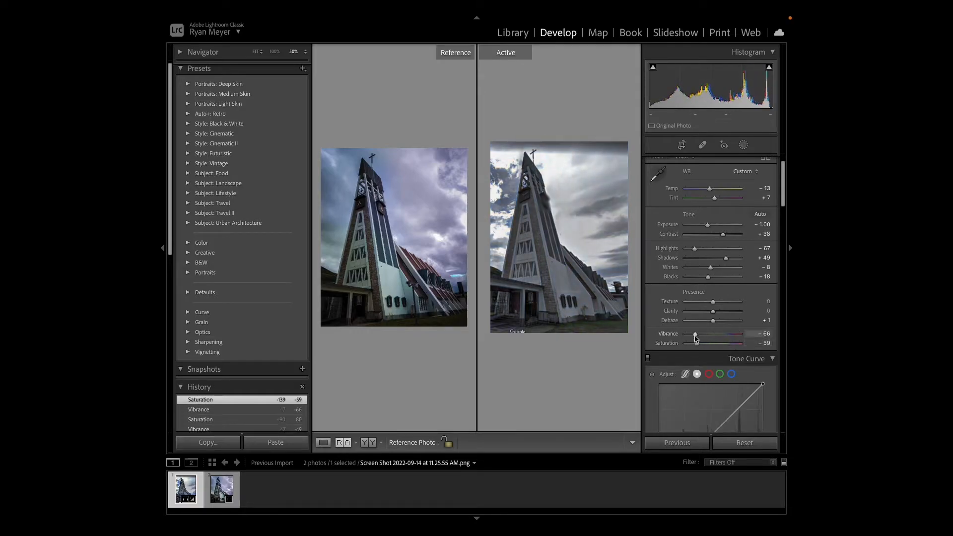
pyautogui.moveTo(732, 336)
pyautogui.mouseDown()
pyautogui.moveTo(709, 338)
pyautogui.moveTo(719, 346)
pyautogui.moveTo(704, 337)
pyautogui.moveTo(727, 345)
pyautogui.mouseUp()
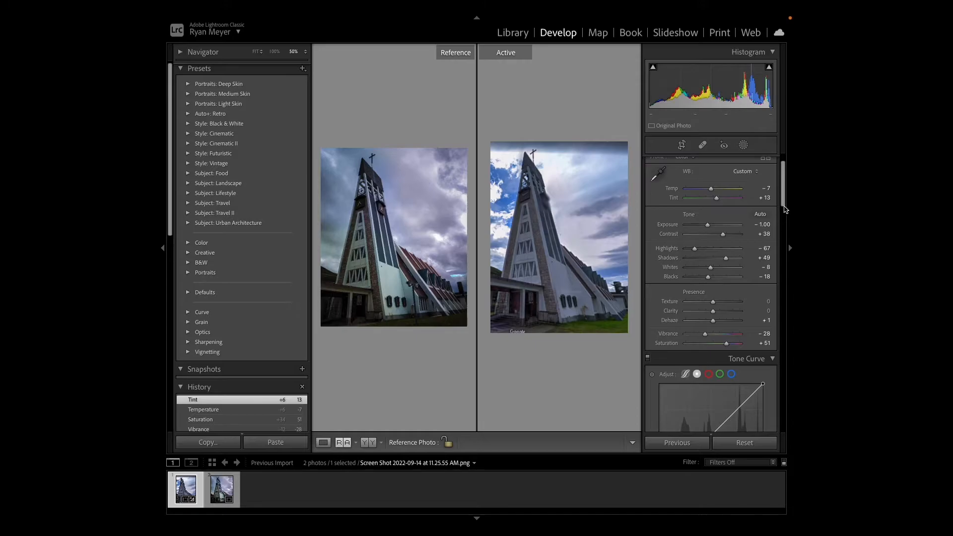
# - Shape the red channel's tone curve into an S with a raised upper point and a lower point at input 103, output 91
pyautogui.moveTo(785, 209); pyautogui.dragTo(786, 232)
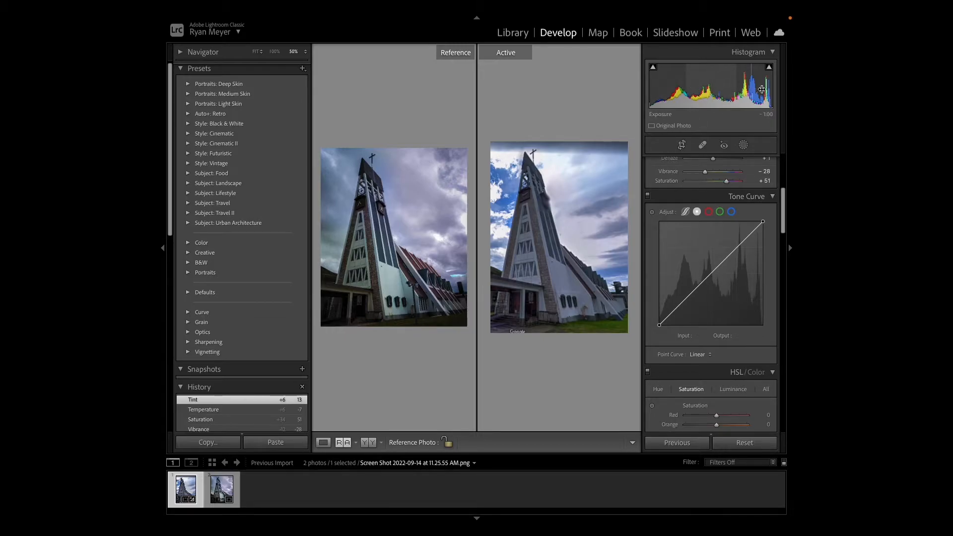
pyautogui.click(709, 213)
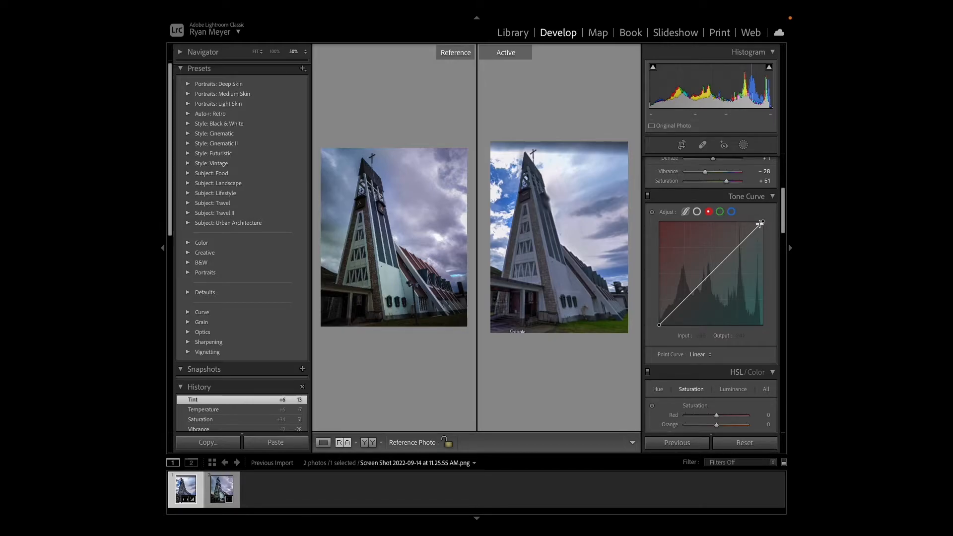
pyautogui.moveTo(761, 223); pyautogui.dragTo(736, 241)
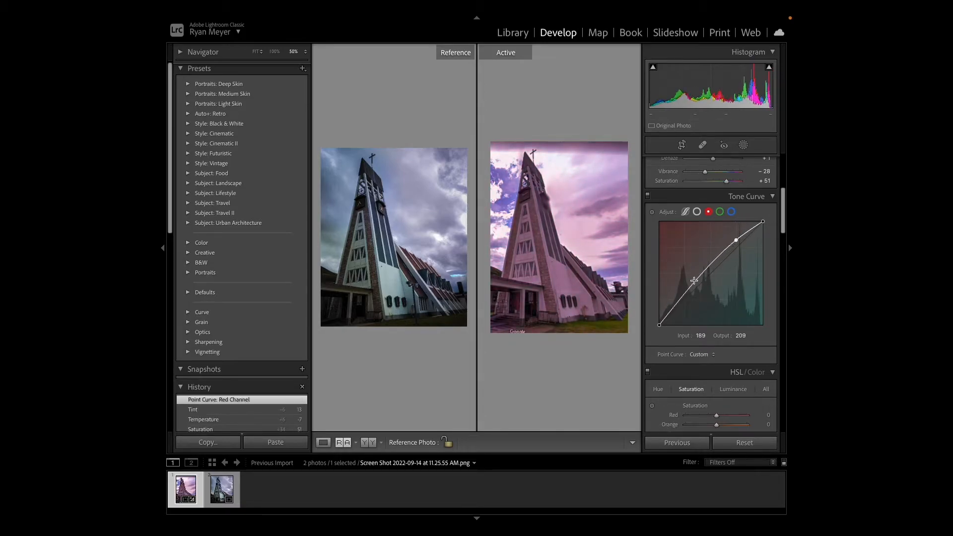
pyautogui.moveTo(694, 280); pyautogui.dragTo(700, 285)
pyautogui.moveTo(736, 240); pyautogui.dragTo(735, 240)
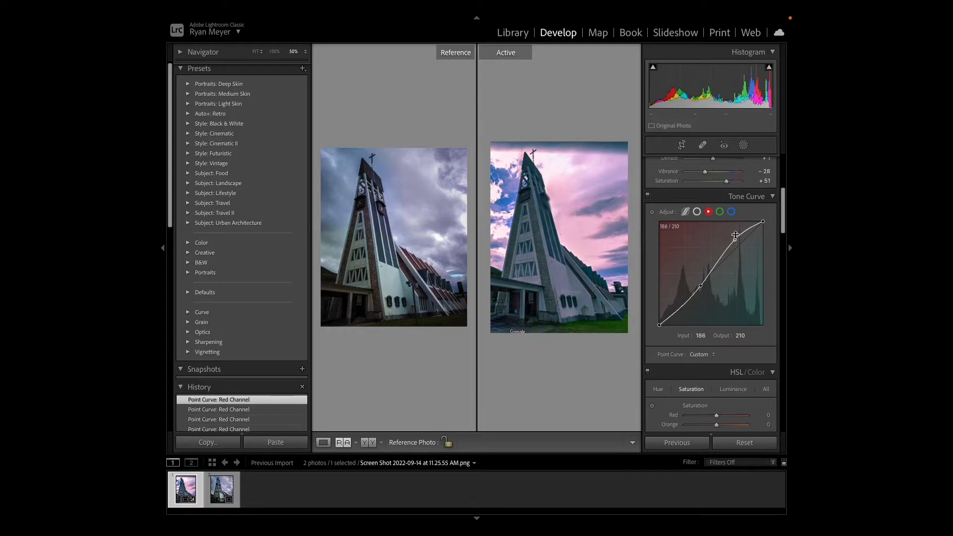
pyautogui.moveTo(701, 287); pyautogui.dragTo(701, 288)
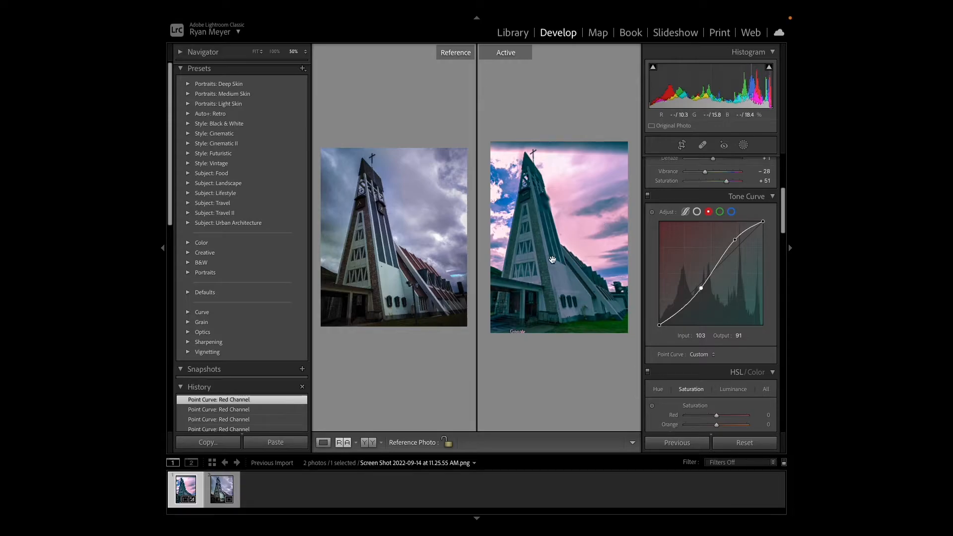
# - Flatten the red channel curve by moving its upper point close to the diagonal and its lower point to input 33, output 37
pyautogui.moveTo(700, 289); pyautogui.dragTo(694, 286)
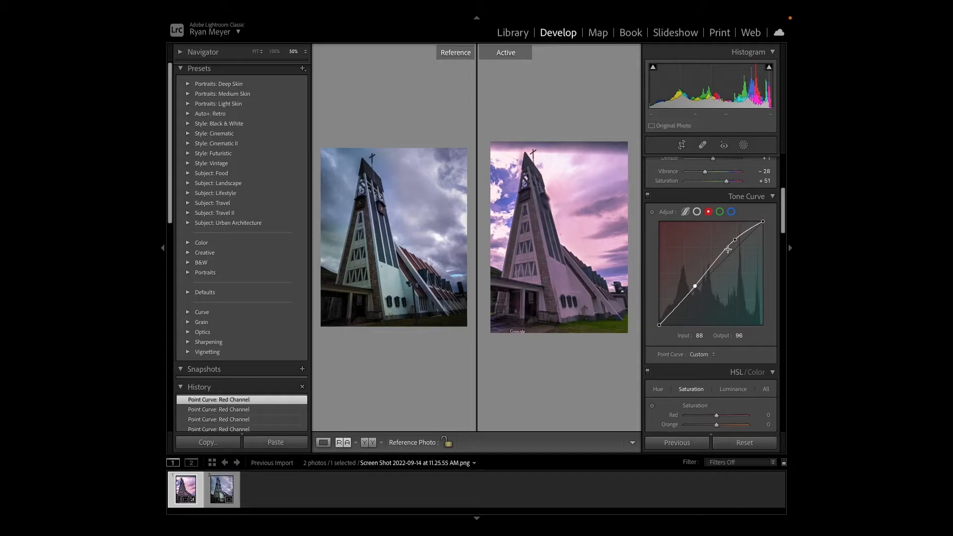
pyautogui.moveTo(736, 240); pyautogui.dragTo(743, 244)
pyautogui.moveTo(745, 246); pyautogui.dragTo(744, 244)
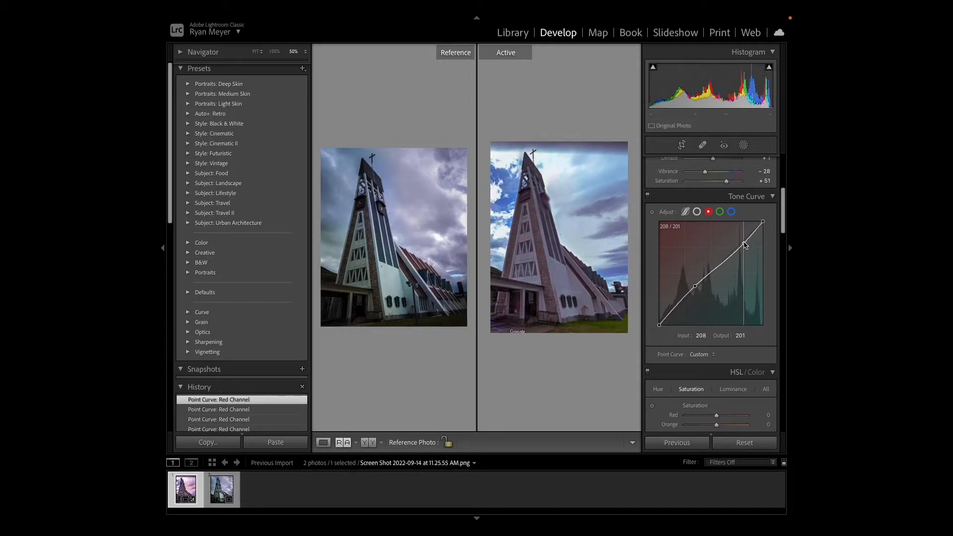
pyautogui.moveTo(695, 286); pyautogui.dragTo(675, 306)
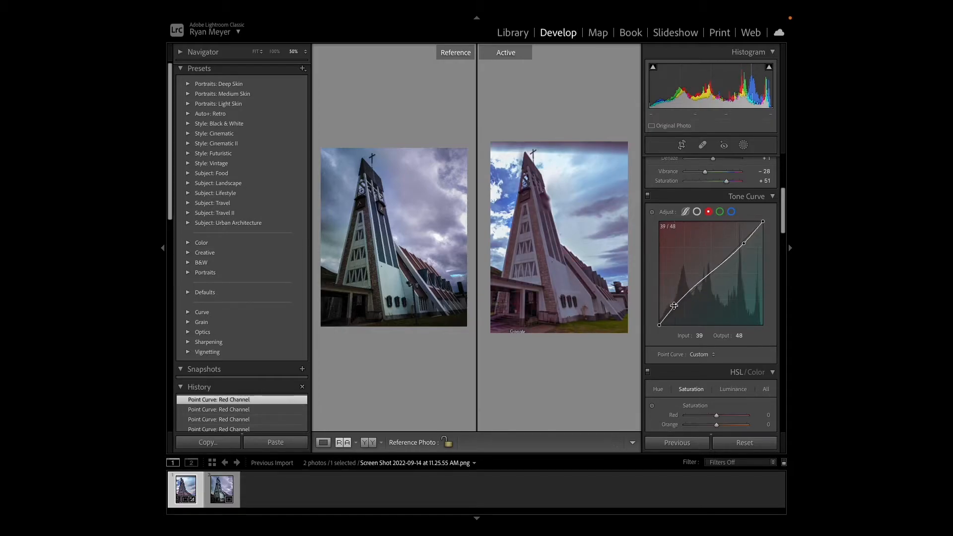
pyautogui.moveTo(744, 244); pyautogui.dragTo(745, 241)
pyautogui.moveTo(675, 305); pyautogui.dragTo(673, 311)
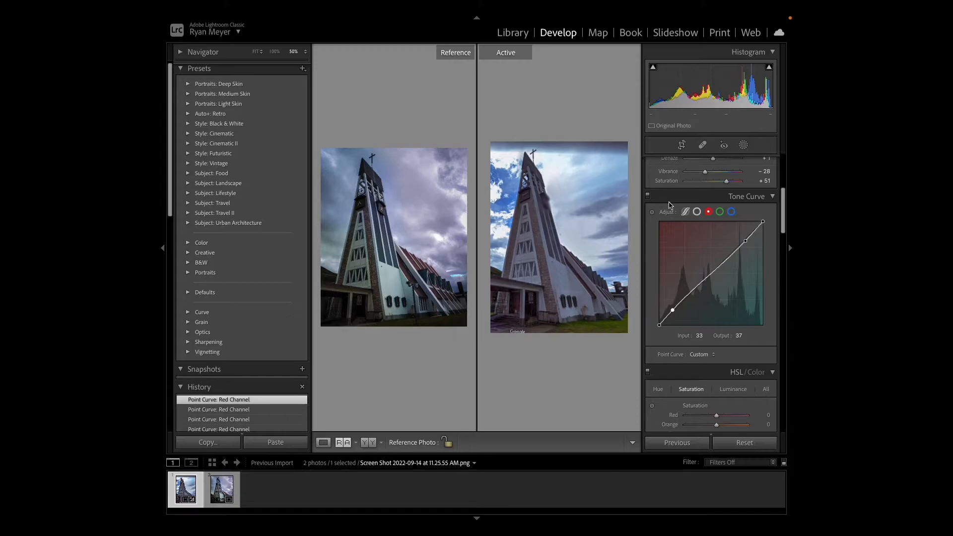
# - Switch the Tone Curve adjustments off and on to compare their effect, leaving them enabled
pyautogui.click(648, 196)
pyautogui.click(648, 196)
pyautogui.click(648, 196)
pyautogui.click(648, 196)
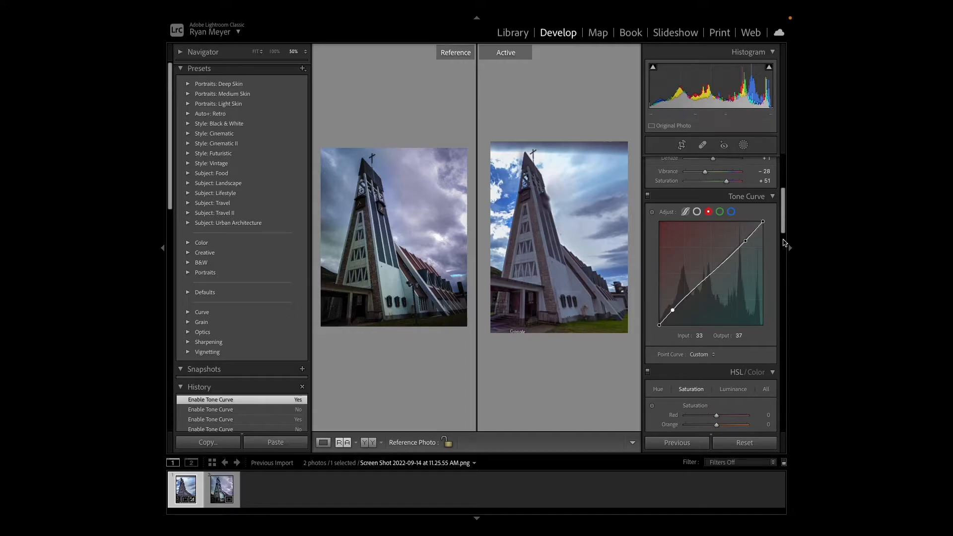
# - Shift the Blue hue of the Street View photo to +27 in the HSL adjustments
pyautogui.moveTo(780, 225); pyautogui.dragTo(788, 257)
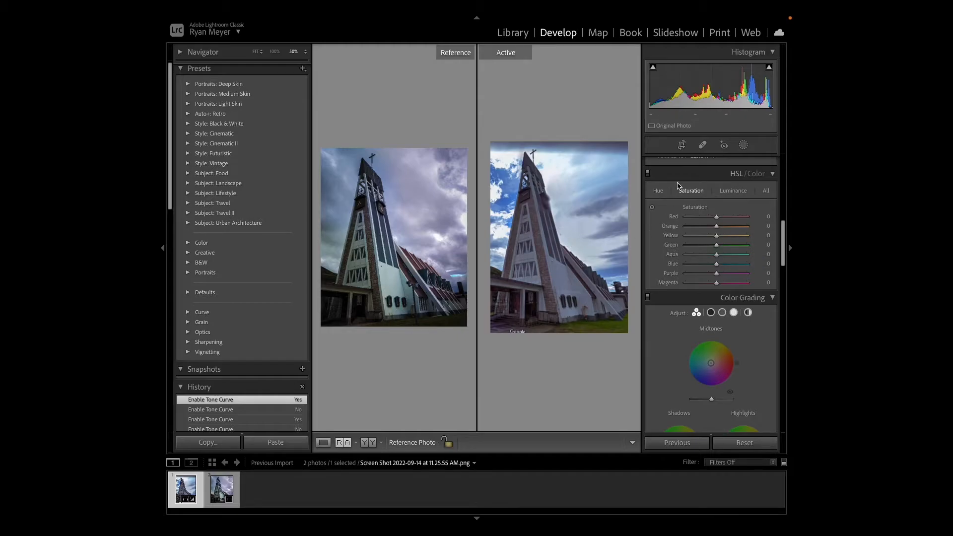
pyautogui.click(658, 192)
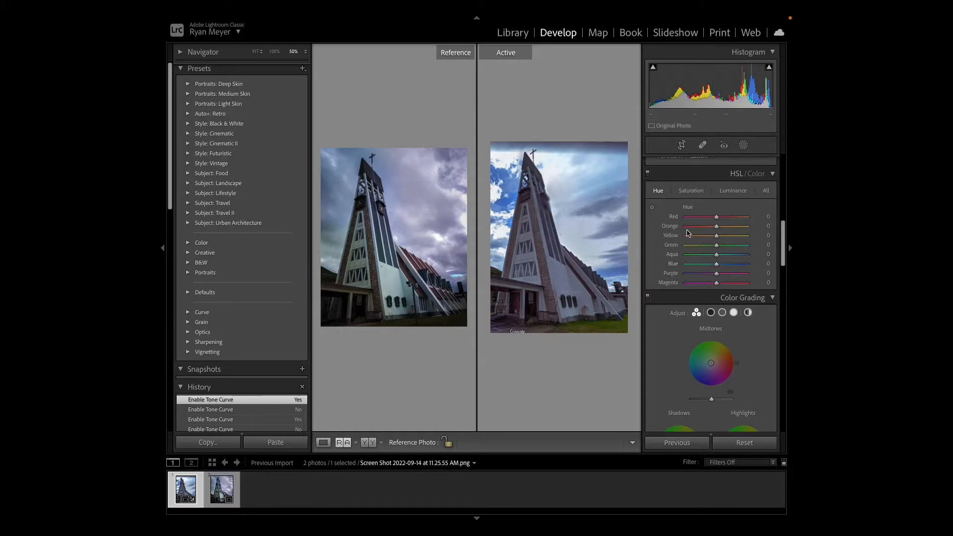
pyautogui.moveTo(718, 267)
pyautogui.mouseDown()
pyautogui.moveTo(731, 267)
pyautogui.moveTo(692, 265)
pyautogui.moveTo(722, 265)
pyautogui.mouseUp()
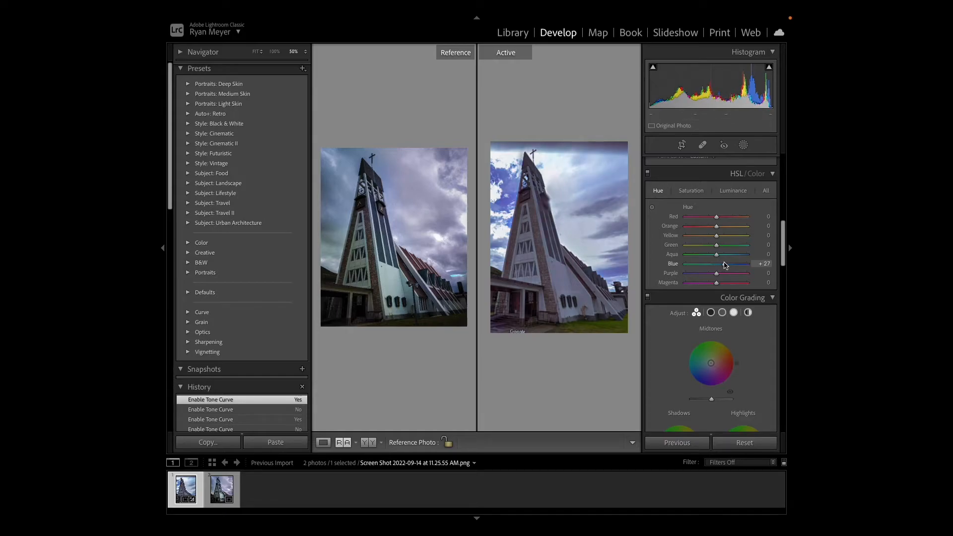
pyautogui.moveTo(725, 265); pyautogui.dragTo(725, 264)
pyautogui.moveTo(725, 264); pyautogui.dragTo(724, 265)
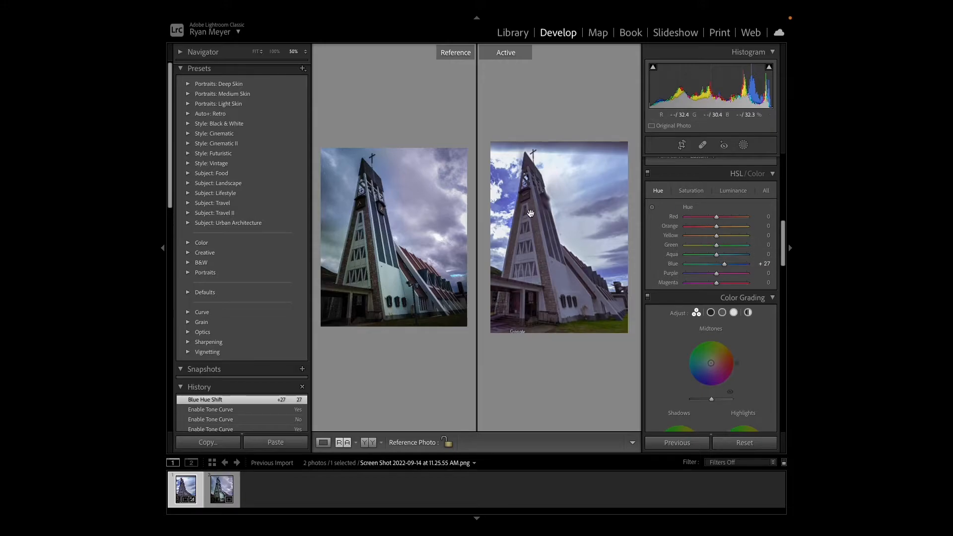
# - Set the Blue saturation to -45 and the Blue luminance to -14 in the Street View photo's HSL adjustments
pyautogui.click(690, 192)
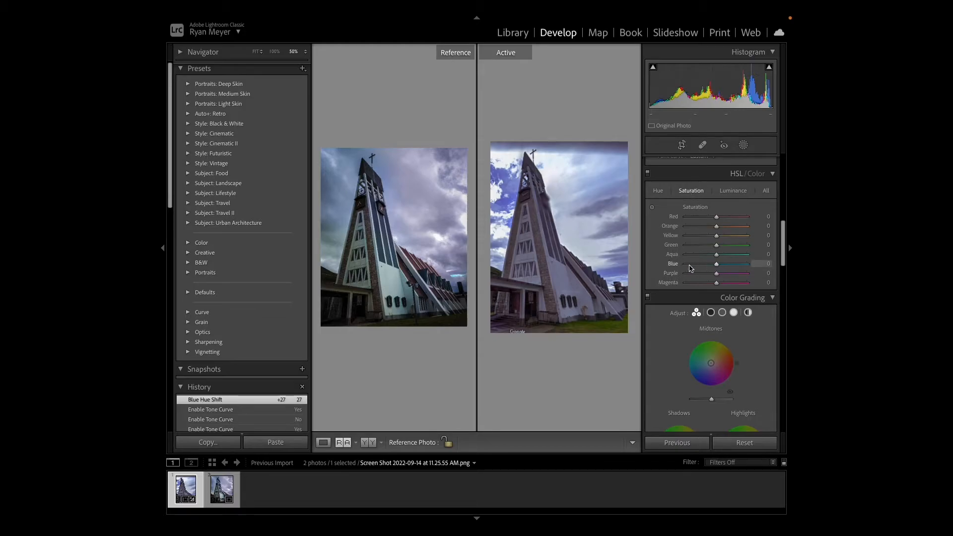
pyautogui.moveTo(717, 266); pyautogui.dragTo(704, 268)
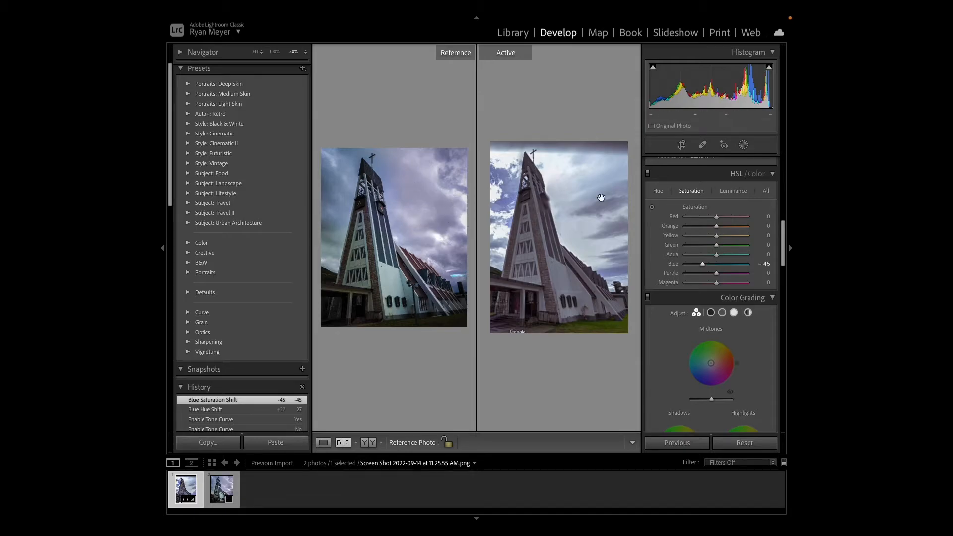
pyautogui.click(734, 192)
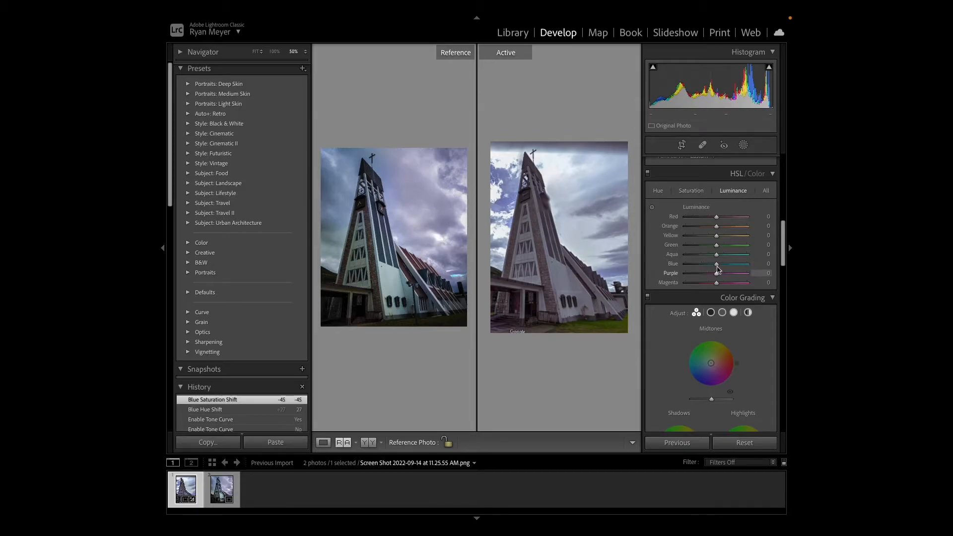
pyautogui.moveTo(716, 265)
pyautogui.mouseDown()
pyautogui.moveTo(700, 267)
pyautogui.moveTo(727, 266)
pyautogui.moveTo(714, 267)
pyautogui.mouseUp()
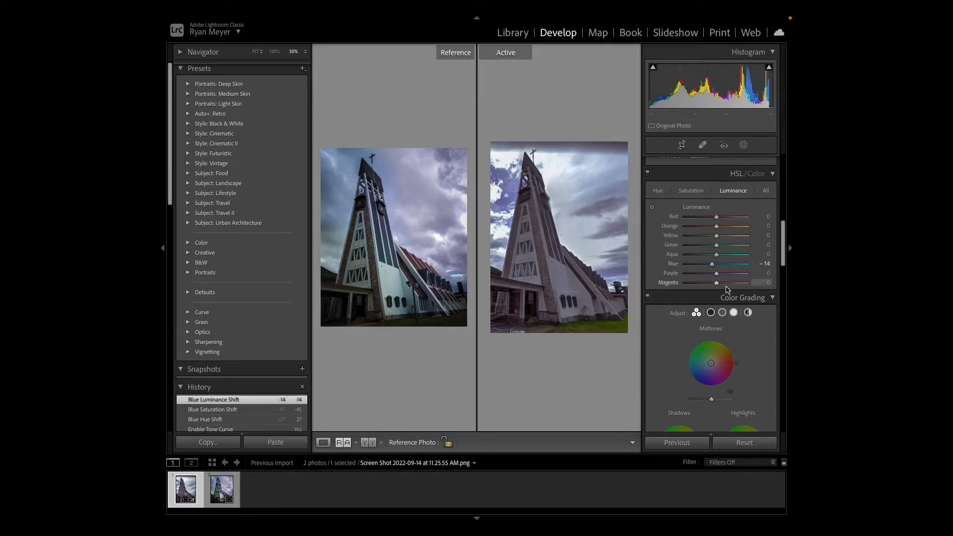
# - Raise the saturation of Red, Orange, Purple and Magenta, setting Orange to +15, Purple to +10 and Magenta to +18
pyautogui.click(691, 190)
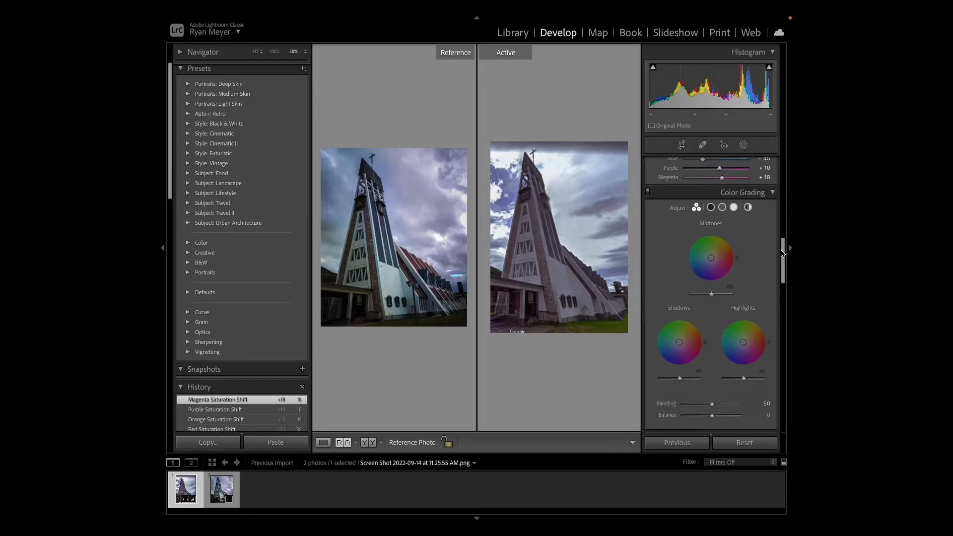
pyautogui.scroll(-2, 784, 256)
pyautogui.scroll(1, 784, 256)
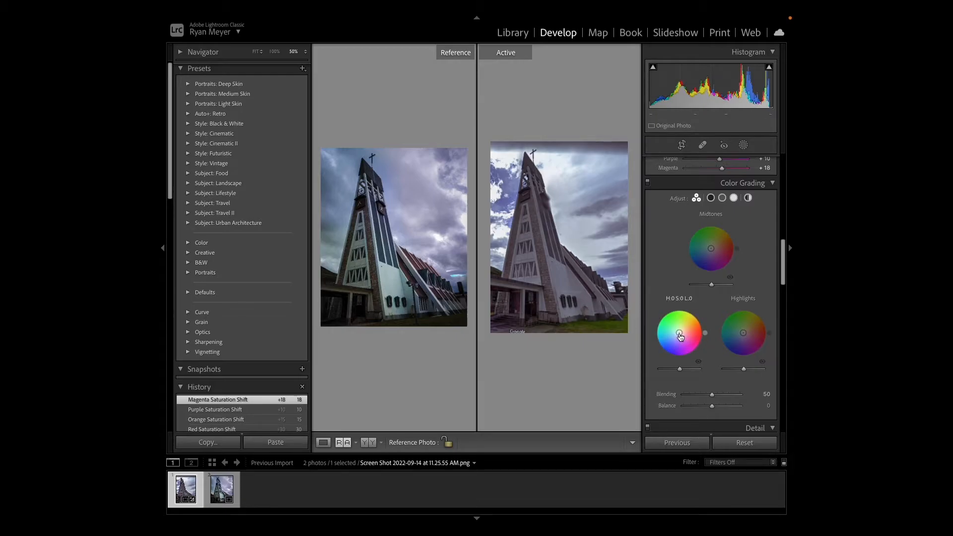
# - Set the shadow hue to 12 in the Color Grading adjustments
pyautogui.moveTo(680, 335)
pyautogui.mouseDown()
pyautogui.moveTo(687, 342)
pyautogui.moveTo(679, 345)
pyautogui.moveTo(683, 320)
pyautogui.moveTo(679, 344)
pyautogui.moveTo(673, 318)
pyautogui.moveTo(678, 325)
pyautogui.moveTo(682, 316)
pyautogui.moveTo(680, 333)
pyautogui.mouseUp()
pyautogui.moveTo(680, 333); pyautogui.dragTo(681, 332)
# - Sharpen the Street View photo with amount 23 and radius 1.8, checking the tower windows at 400% magnification
pyautogui.moveTo(785, 271); pyautogui.dragTo(785, 310)
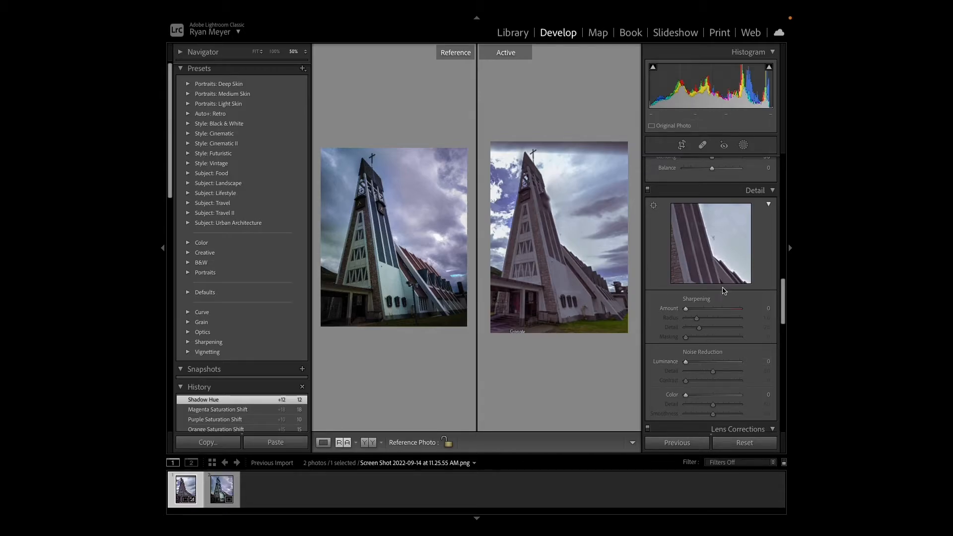
pyautogui.click(553, 256)
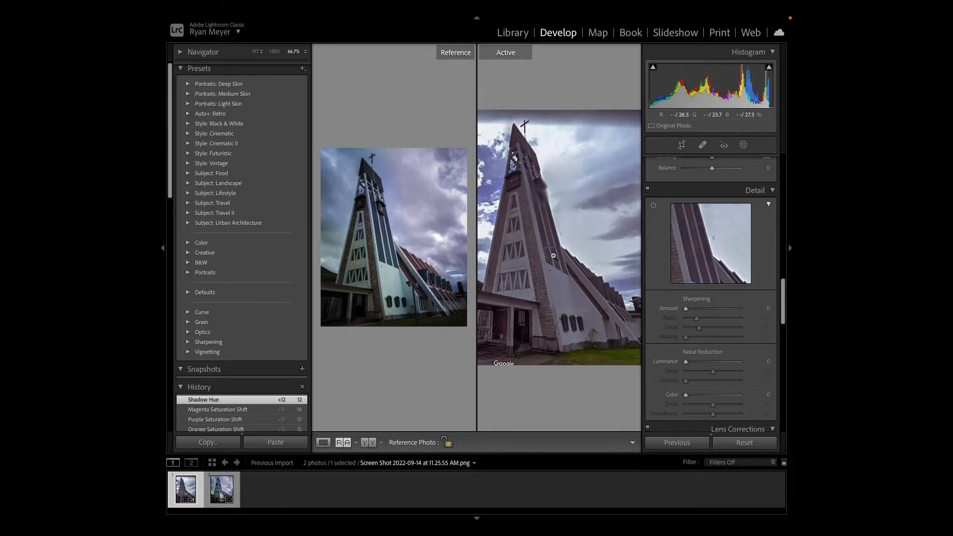
pyautogui.moveTo(504, 323); pyautogui.dragTo(587, 292)
pyautogui.moveTo(574, 255); pyautogui.dragTo(583, 261)
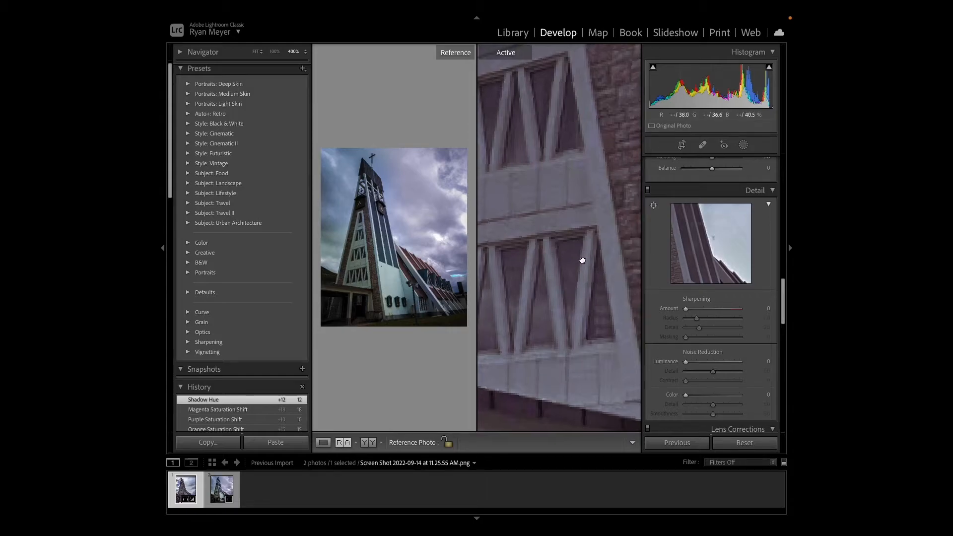
pyautogui.moveTo(687, 310)
pyautogui.mouseDown()
pyautogui.moveTo(710, 310)
pyautogui.moveTo(694, 311)
pyautogui.mouseUp()
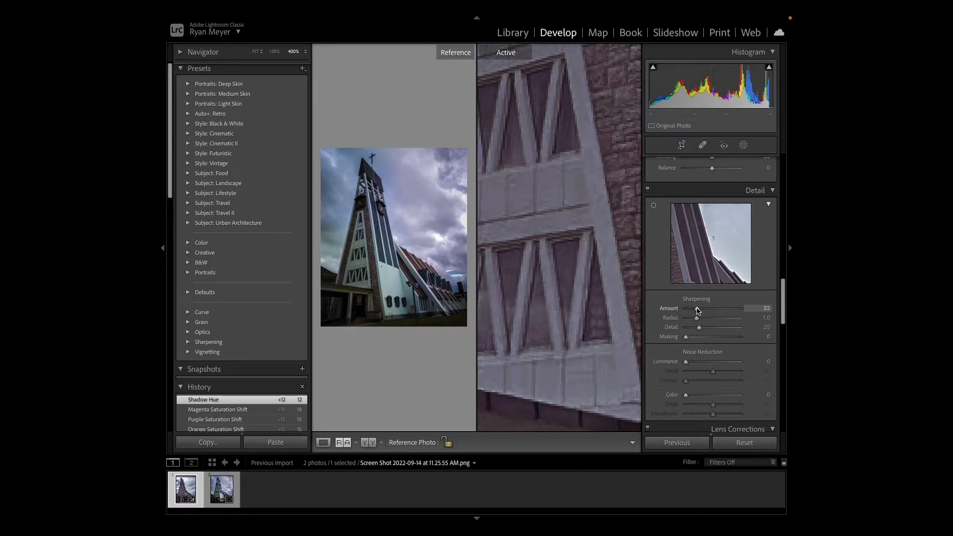
pyautogui.moveTo(694, 311); pyautogui.dragTo(714, 319)
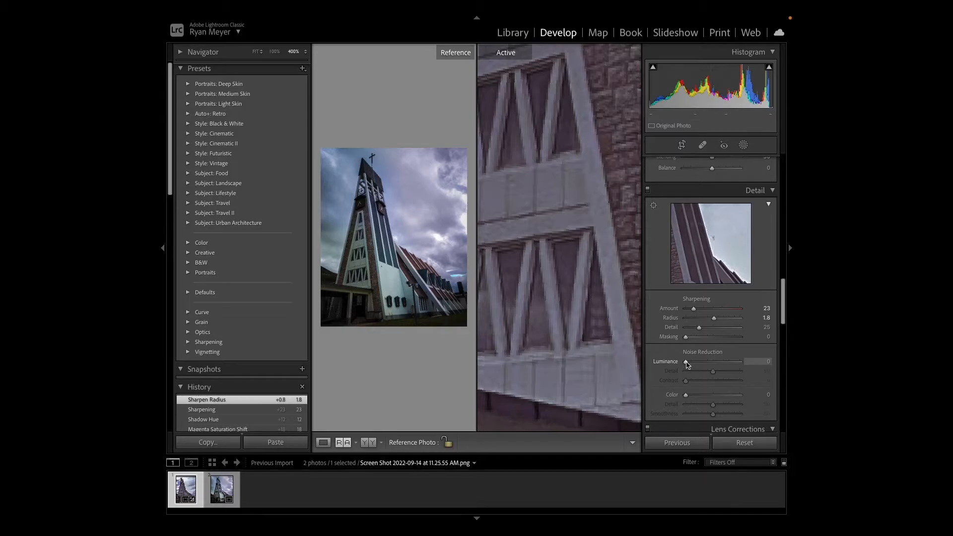
# - Set the luminance noise reduction to 8, trying weaker and stronger amounts on the magnified tower
pyautogui.moveTo(686, 362); pyautogui.dragTo(691, 363)
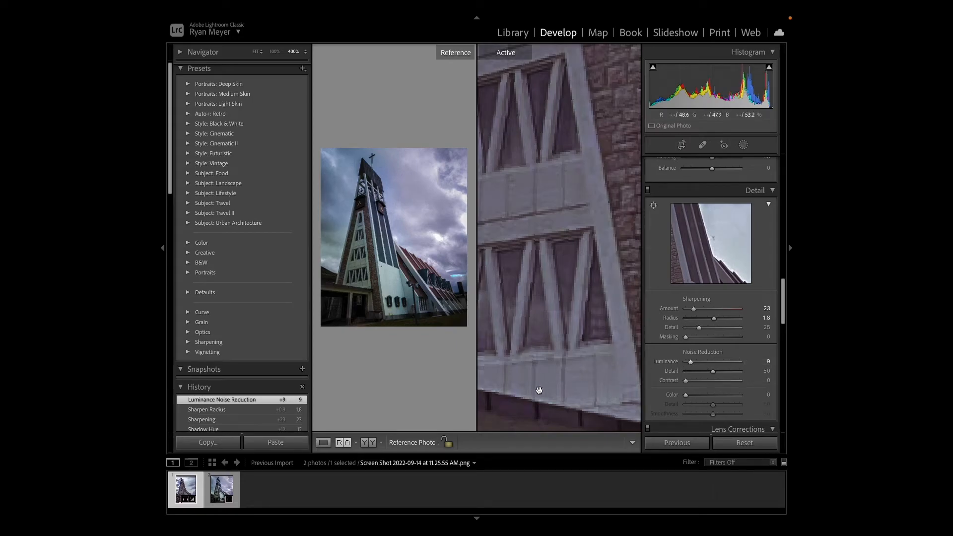
pyautogui.moveTo(690, 362); pyautogui.dragTo(744, 361)
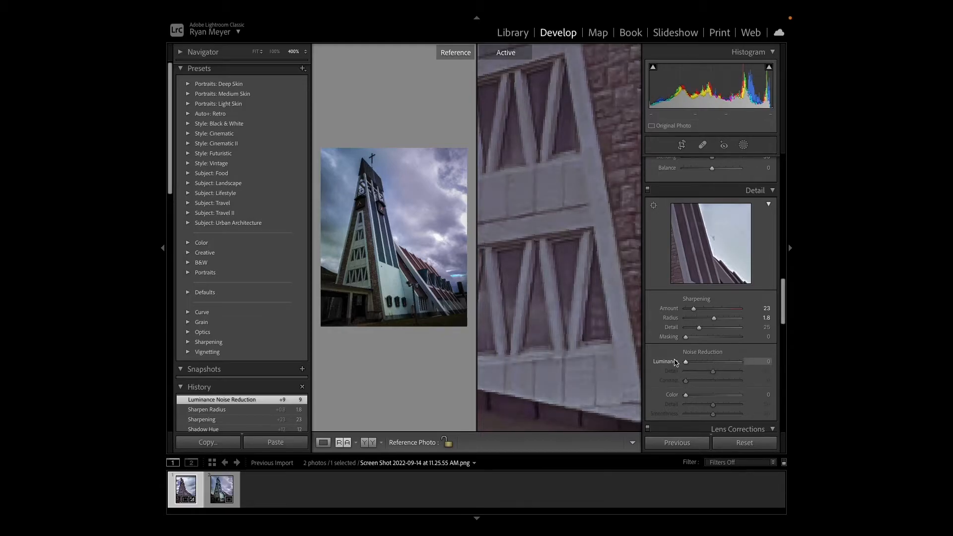
pyautogui.moveTo(740, 362); pyautogui.dragTo(690, 357)
# - Set the manual lens distortion to +8 with the whole church in view and enable Constrain Crop
pyautogui.moveTo(782, 310); pyautogui.dragTo(782, 347)
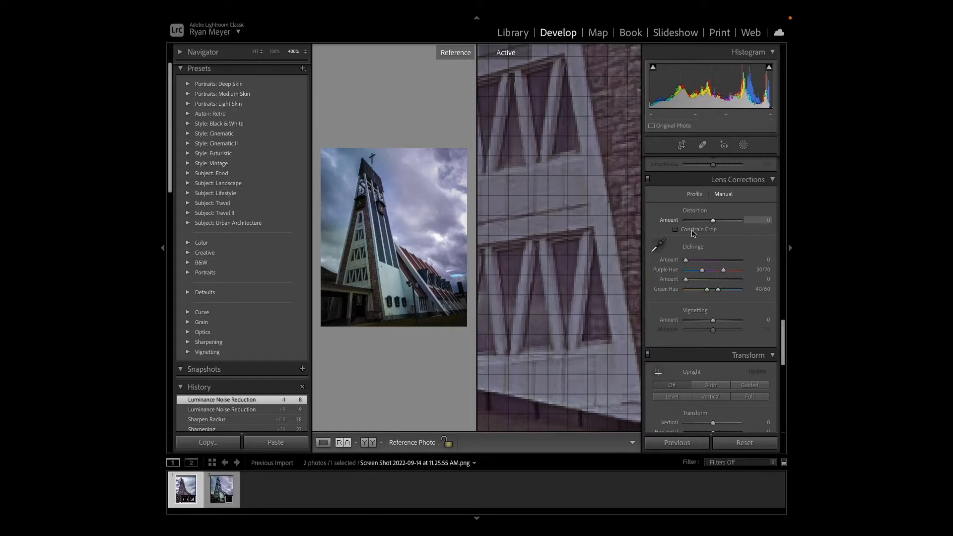
pyautogui.click(579, 268)
pyautogui.hotkey('ctrl', '=')
pyautogui.hotkey('ctrl', '=')
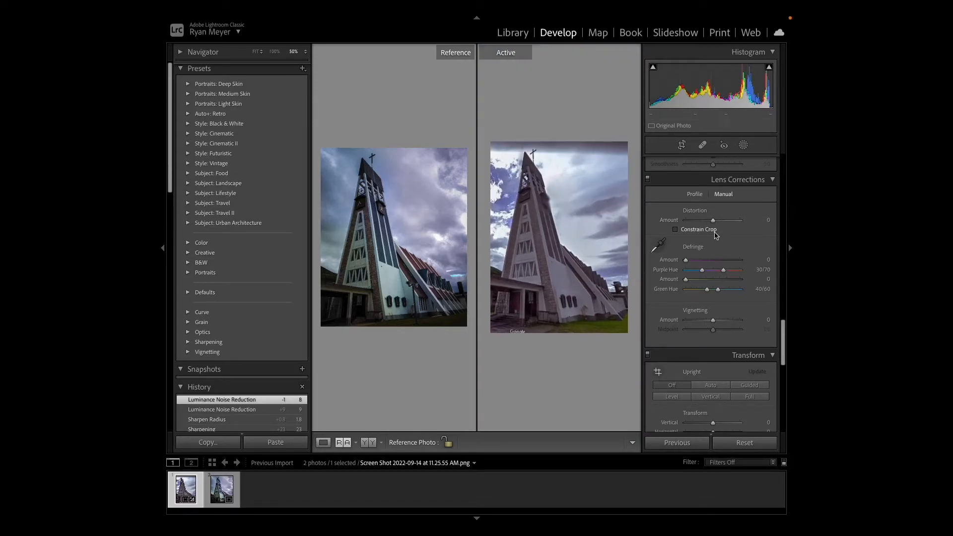
pyautogui.moveTo(713, 220)
pyautogui.mouseDown()
pyautogui.moveTo(728, 228)
pyautogui.moveTo(715, 224)
pyautogui.mouseUp()
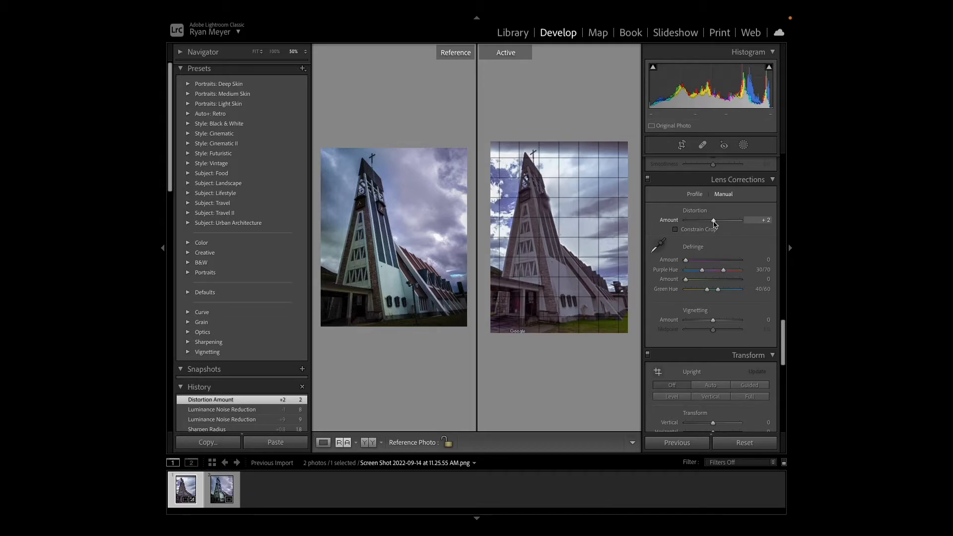
pyautogui.moveTo(714, 222); pyautogui.dragTo(715, 222)
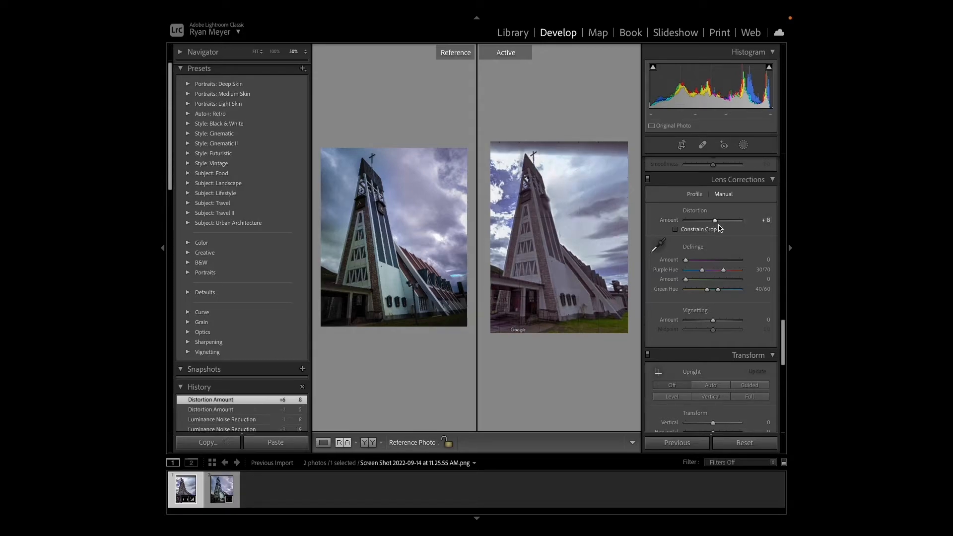
pyautogui.click(675, 230)
pyautogui.moveTo(784, 327); pyautogui.dragTo(783, 347)
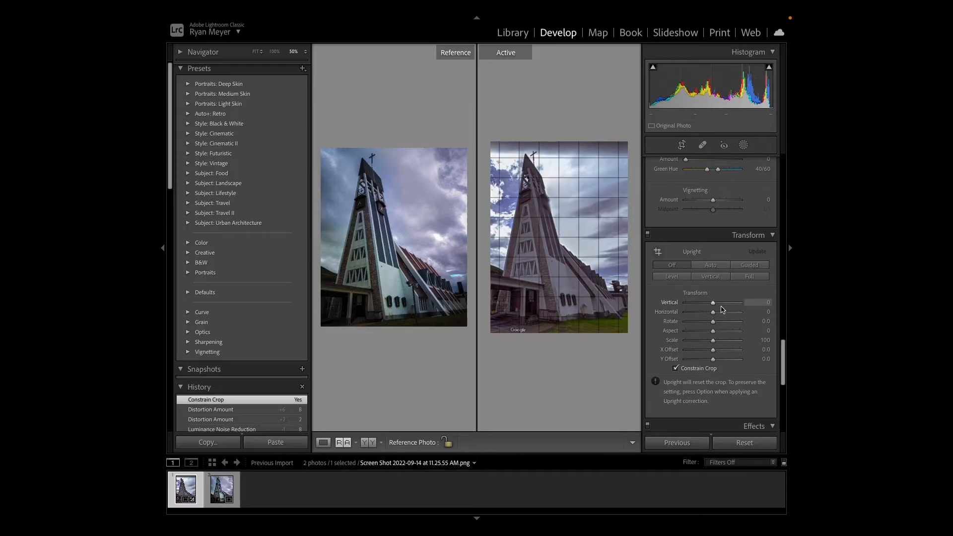
pyautogui.moveTo(713, 305)
pyautogui.mouseDown()
pyautogui.moveTo(726, 304)
pyautogui.moveTo(713, 308)
pyautogui.moveTo(727, 313)
pyautogui.moveTo(714, 317)
pyautogui.mouseUp()
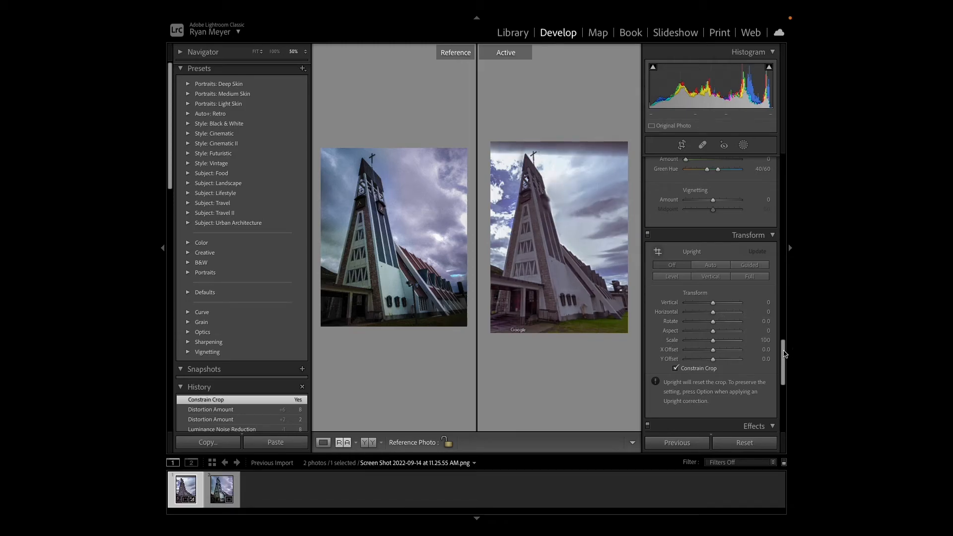
# - Darken the Street View photo's edges with a post-crop vignette of amount -32, midpoint 37, roundness -46 and feather 100
pyautogui.scroll(-8, 785, 353)
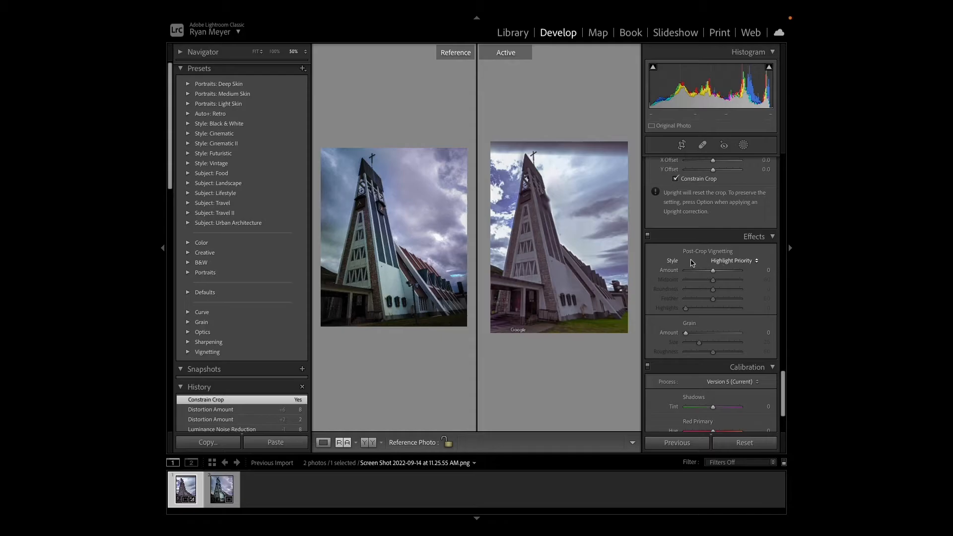
pyautogui.moveTo(713, 272); pyautogui.dragTo(685, 300)
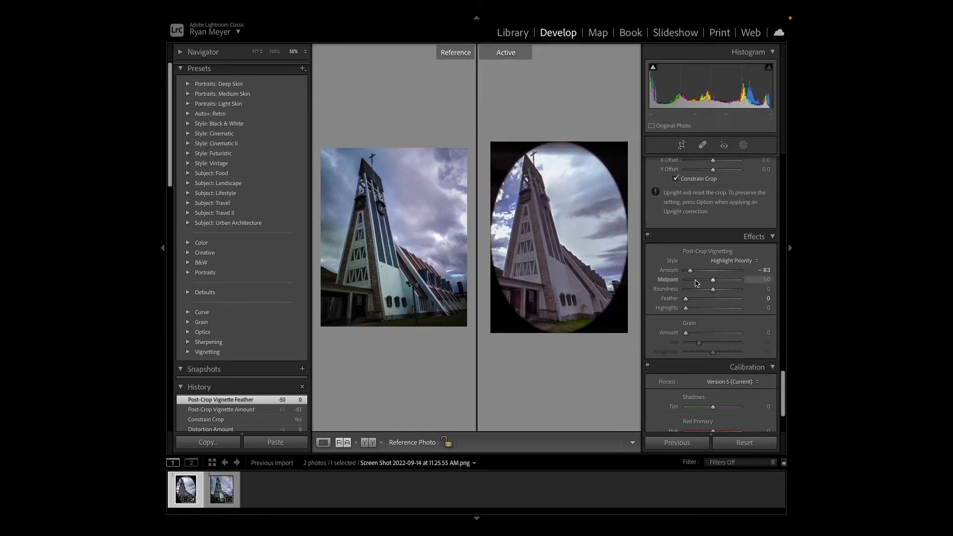
pyautogui.moveTo(713, 280); pyautogui.dragTo(745, 301)
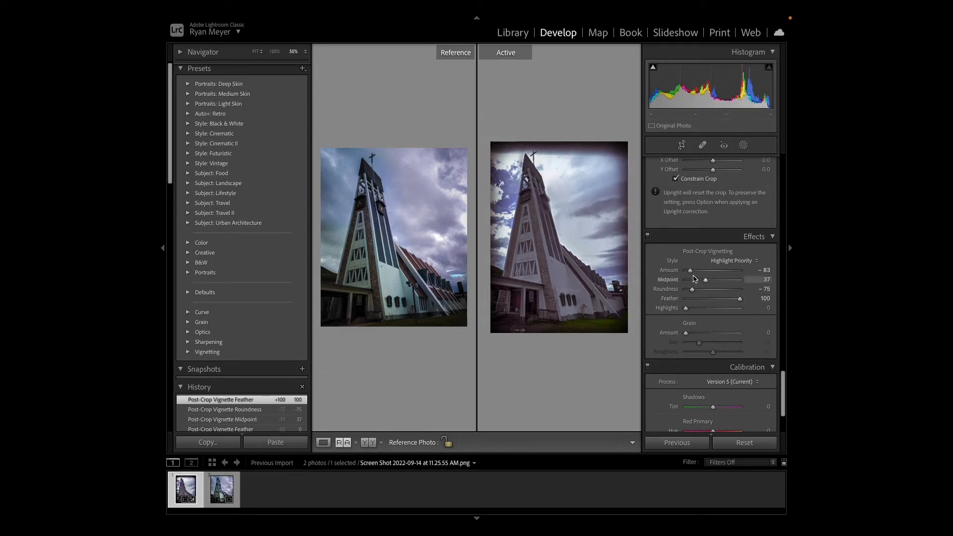
pyautogui.moveTo(691, 271); pyautogui.dragTo(700, 291)
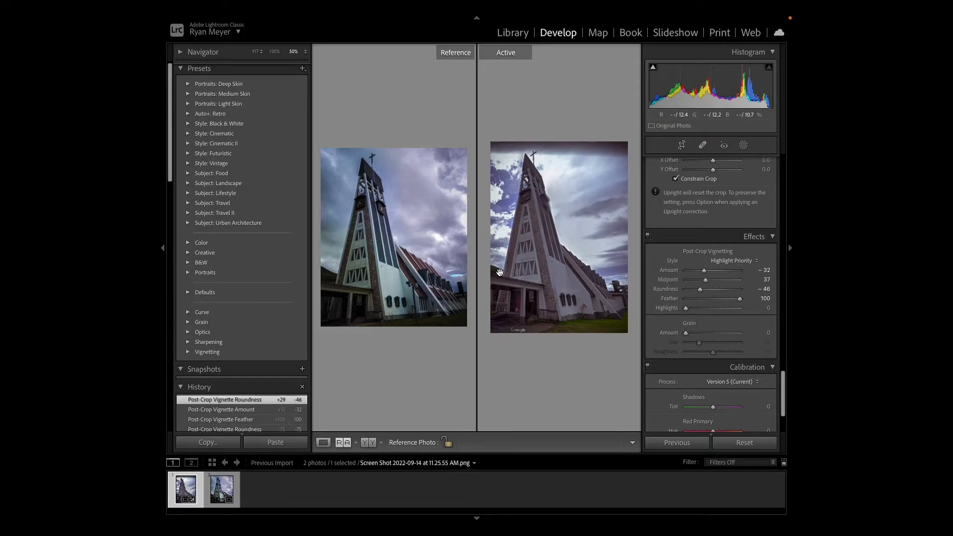
# - Add a post-crop vignette to the phone photo with amount -26 and roundness -41
pyautogui.click(221, 489)
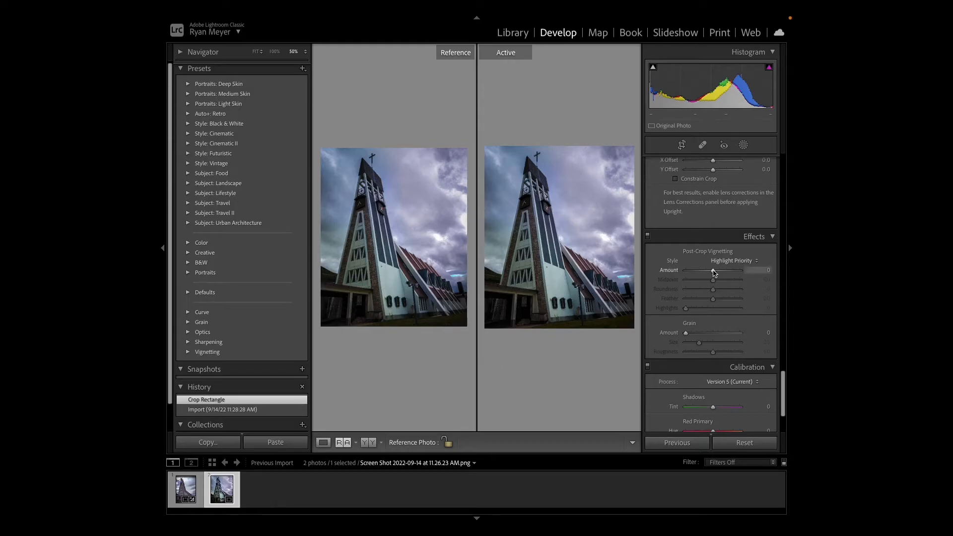
pyautogui.moveTo(713, 271); pyautogui.dragTo(701, 291)
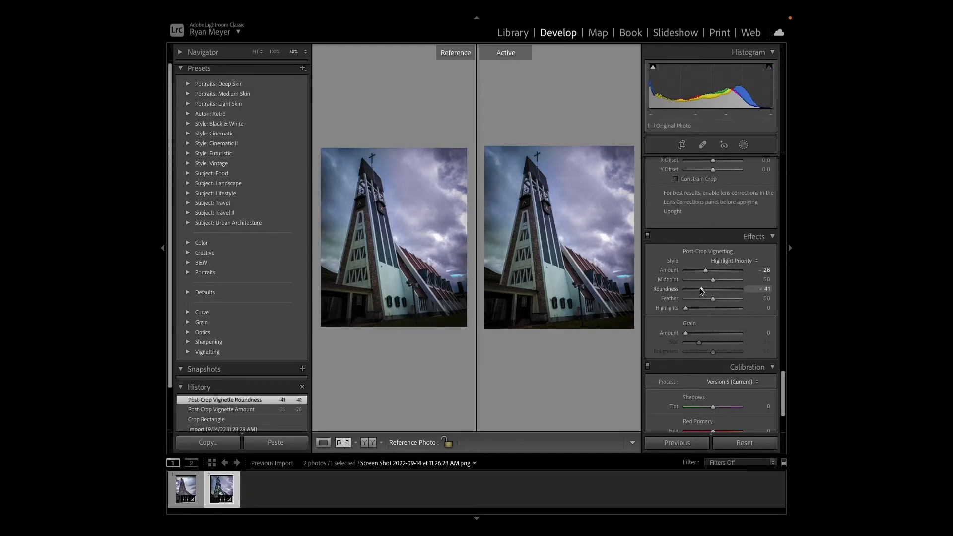
# - Calibrate the Street View photo's colors with shadow tint +9, red primary hue -18 and green primary hue -19
pyautogui.click(186, 489)
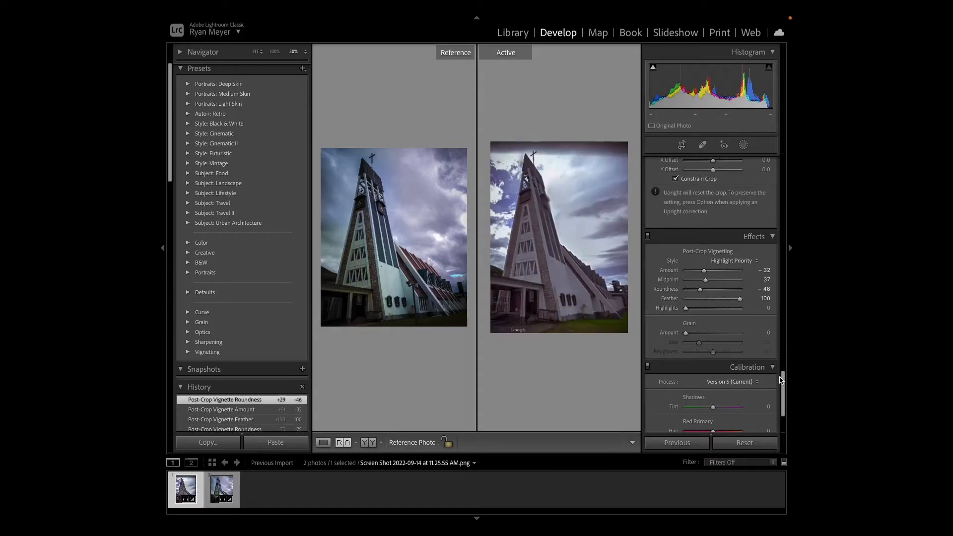
pyautogui.moveTo(780, 379); pyautogui.dragTo(786, 409)
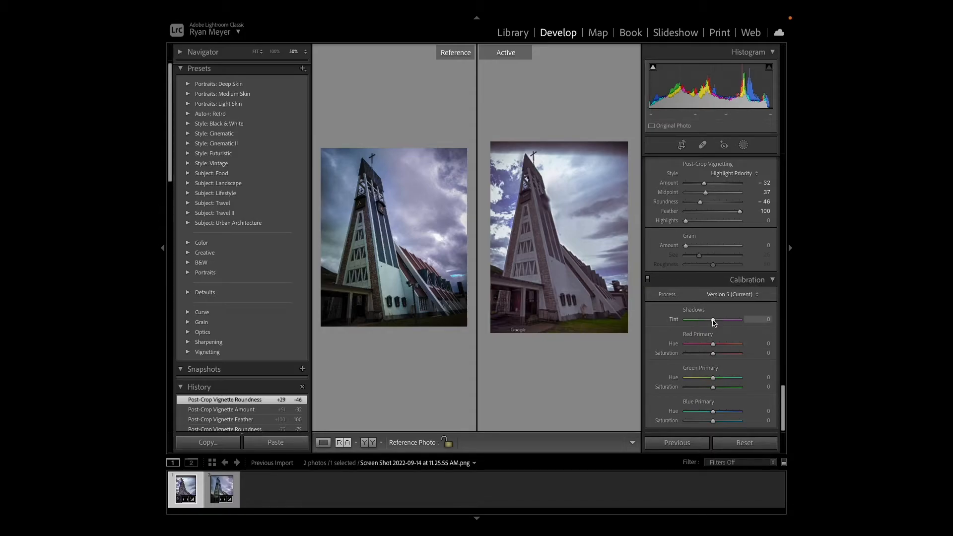
pyautogui.moveTo(713, 322)
pyautogui.mouseDown()
pyautogui.moveTo(704, 323)
pyautogui.moveTo(733, 323)
pyautogui.moveTo(694, 324)
pyautogui.moveTo(716, 325)
pyautogui.mouseUp()
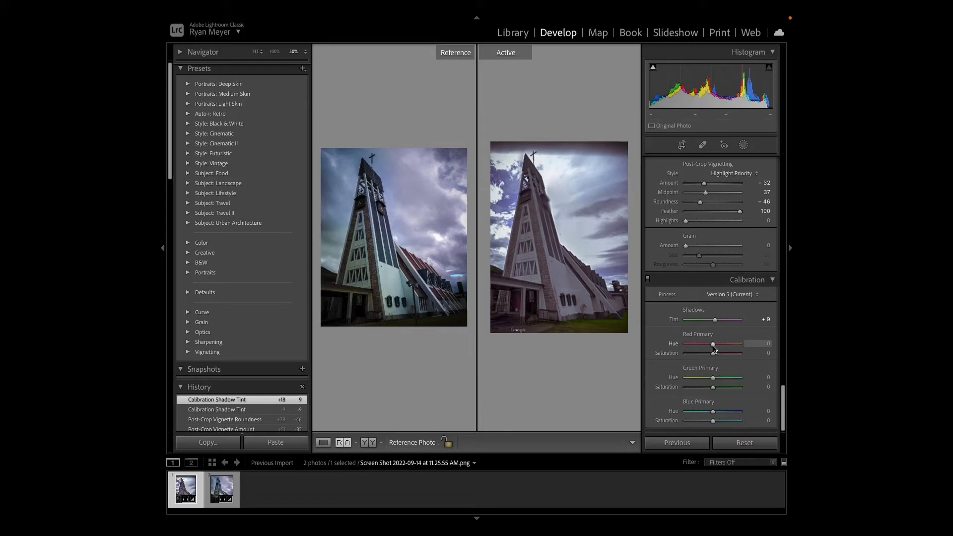
pyautogui.moveTo(713, 349)
pyautogui.mouseDown()
pyautogui.moveTo(690, 346)
pyautogui.moveTo(709, 345)
pyautogui.mouseUp()
pyautogui.moveTo(713, 377); pyautogui.dragTo(708, 377)
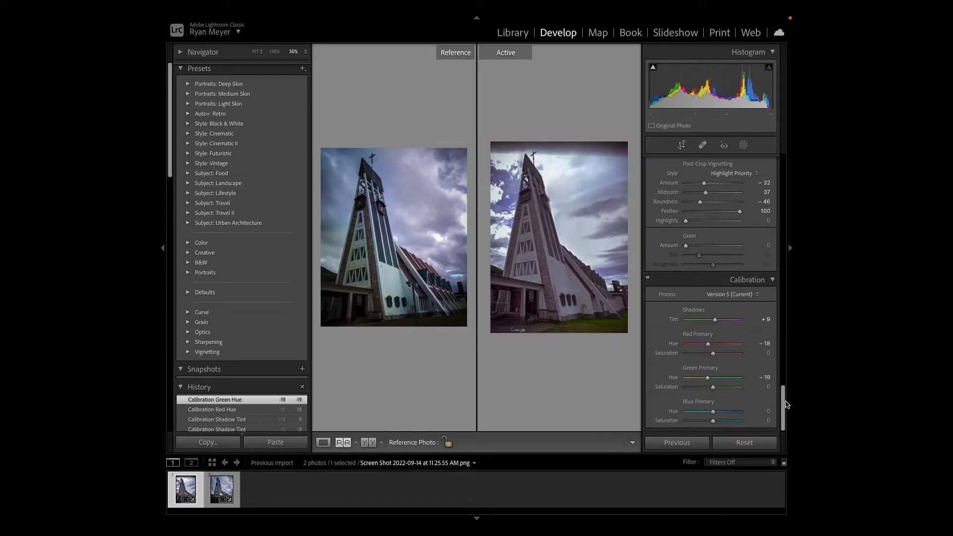
# - Crop the lower edge of the Street View photo above the Google watermark and return to the reference comparison view
pyautogui.moveTo(785, 404); pyautogui.dragTo(789, 173)
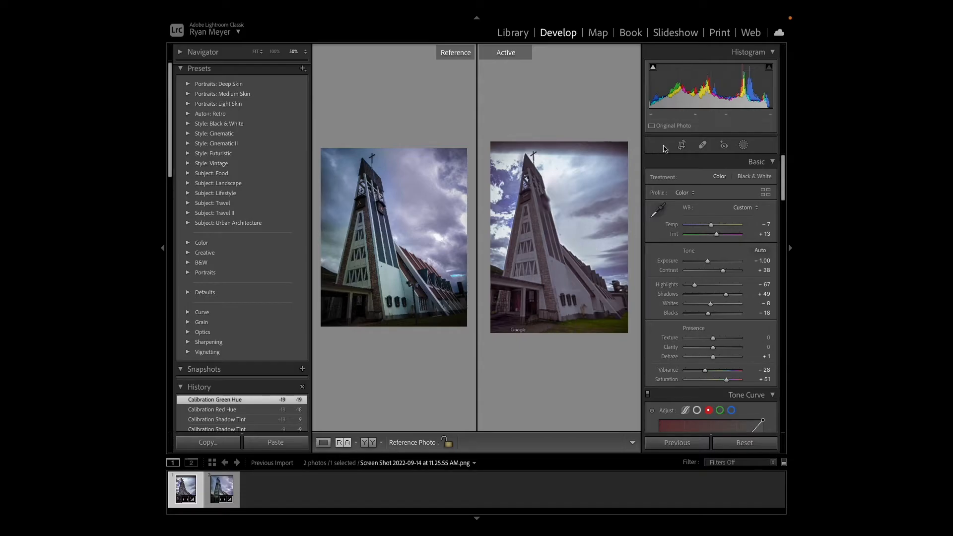
pyautogui.click(681, 145)
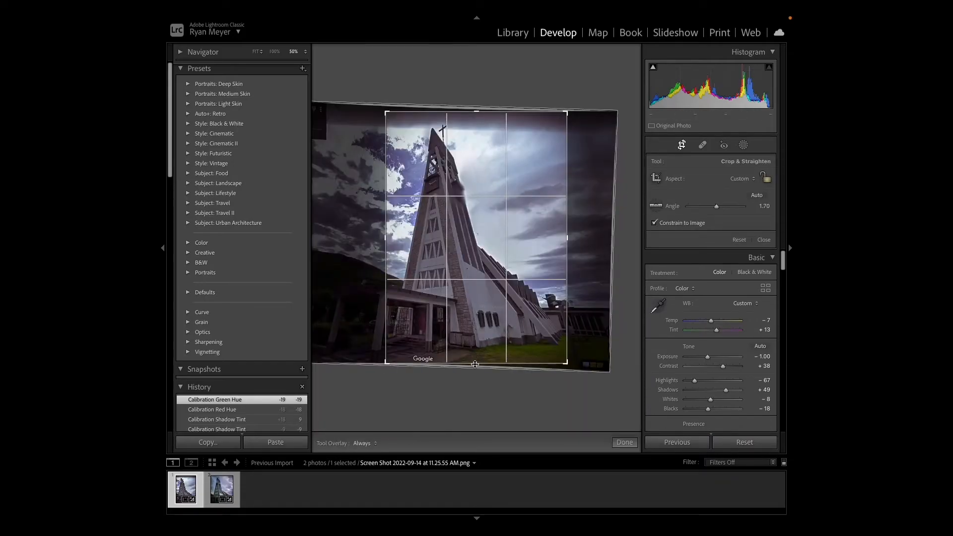
pyautogui.moveTo(476, 363); pyautogui.dragTo(476, 358)
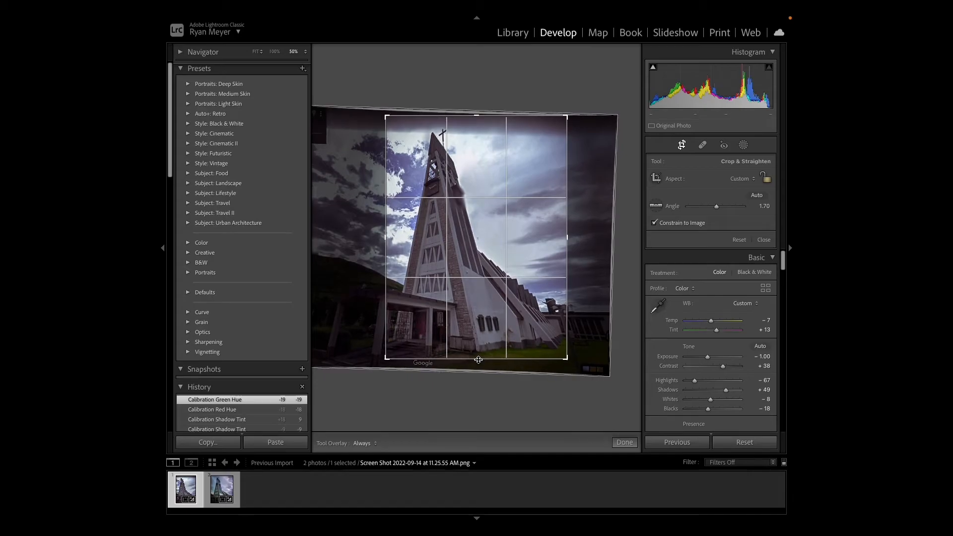
pyautogui.click(624, 443)
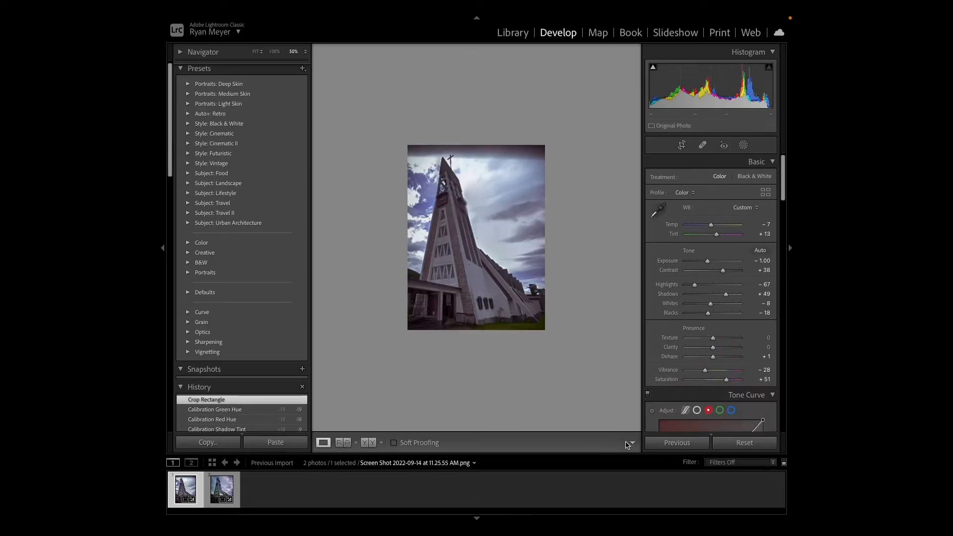
pyautogui.click(342, 443)
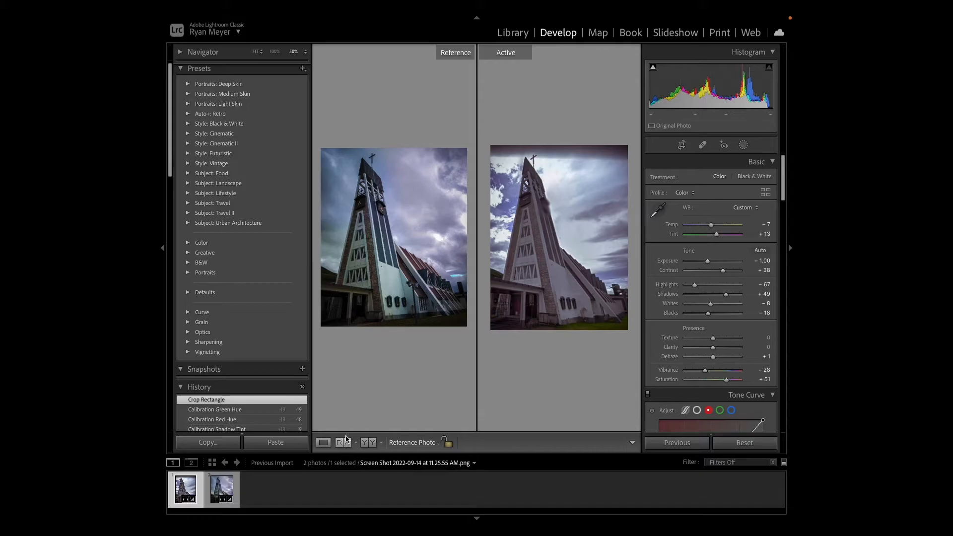
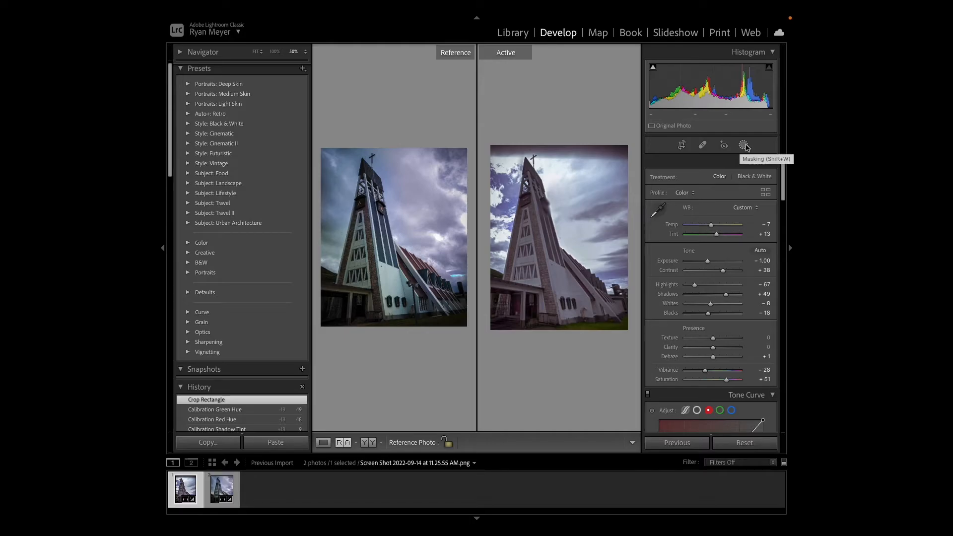
# - Start a new brush mask on the Street View photo and set the brush size to 8.1 with feather, flow and density 100
pyautogui.click(744, 146)
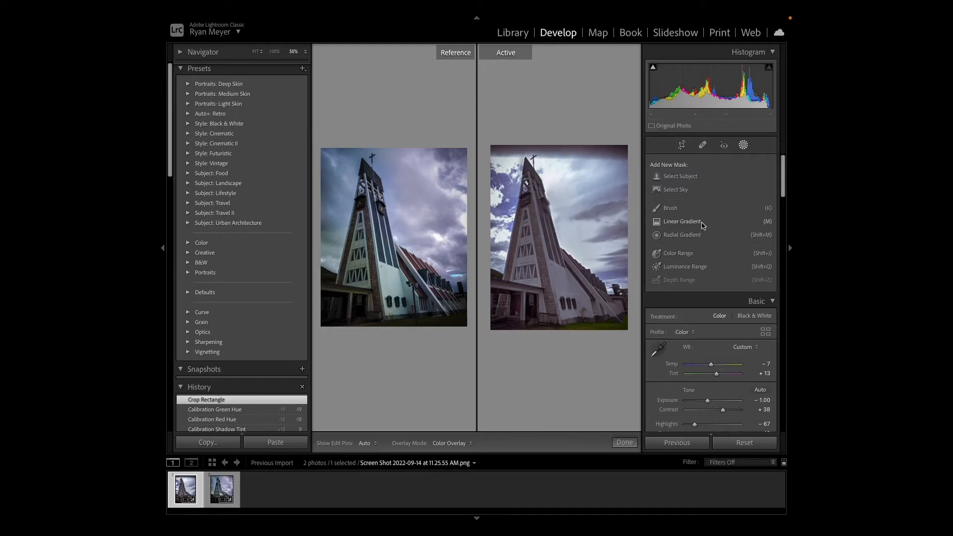
pyautogui.click(670, 208)
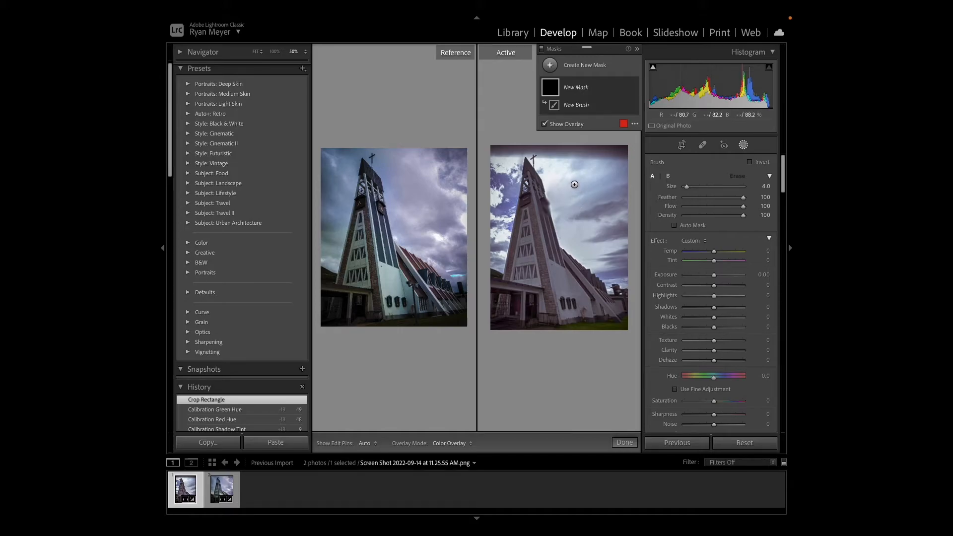
pyautogui.press('=')
pyautogui.press('=')
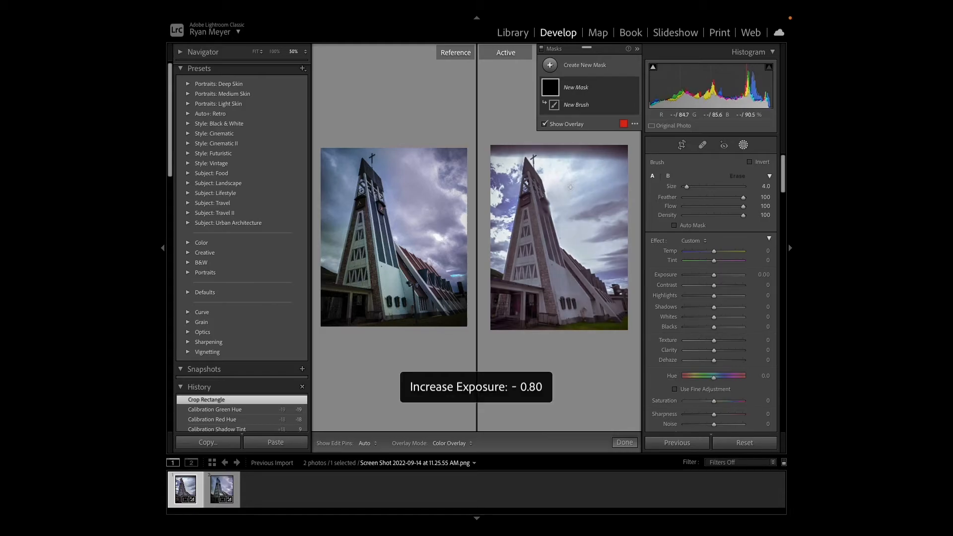
pyautogui.press('-')
pyautogui.press('-')
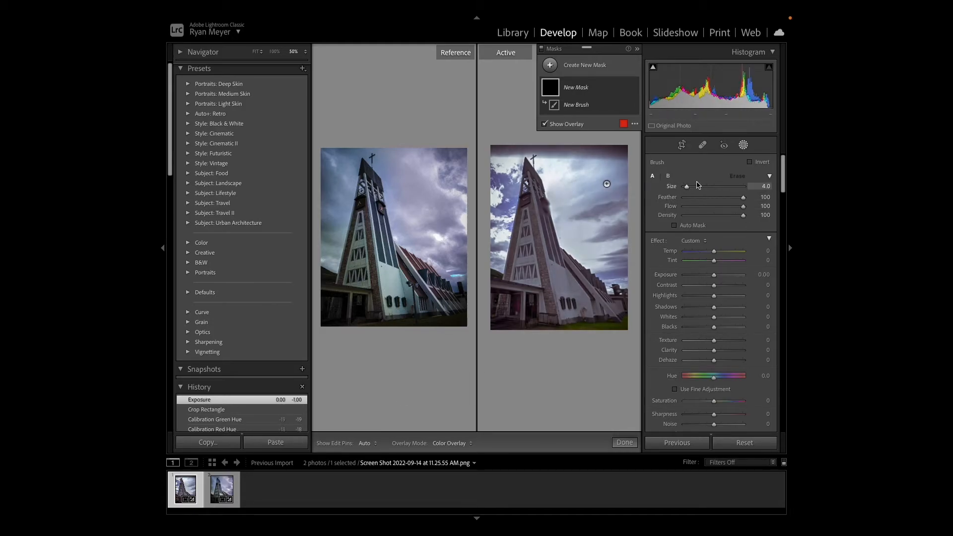
pyautogui.moveTo(690, 189); pyautogui.dragTo(697, 189)
pyautogui.moveTo(698, 191); pyautogui.dragTo(705, 190)
pyautogui.moveTo(700, 187); pyautogui.dragTo(693, 187)
# - Move the floating Masks panel off the Street View photo and over the reference side
pyautogui.press('z')
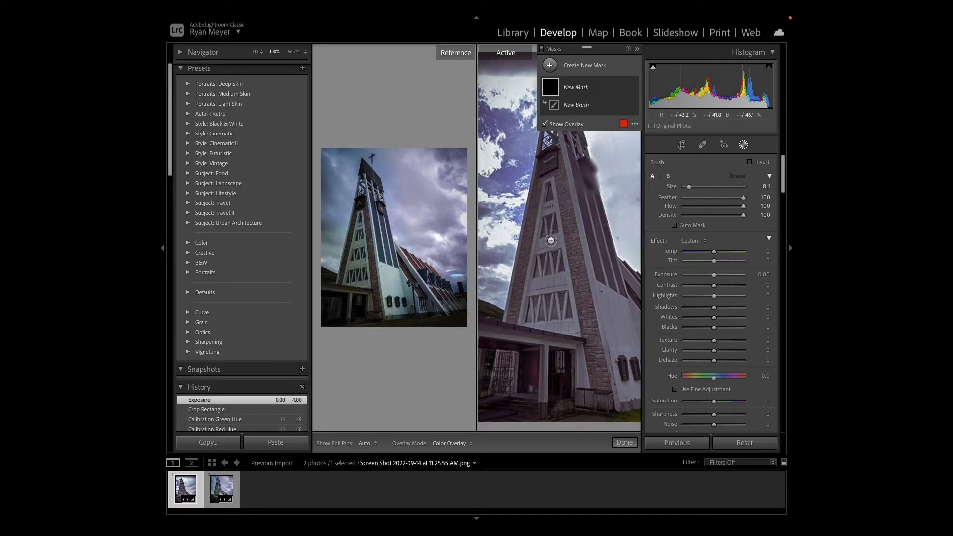
pyautogui.click(578, 65)
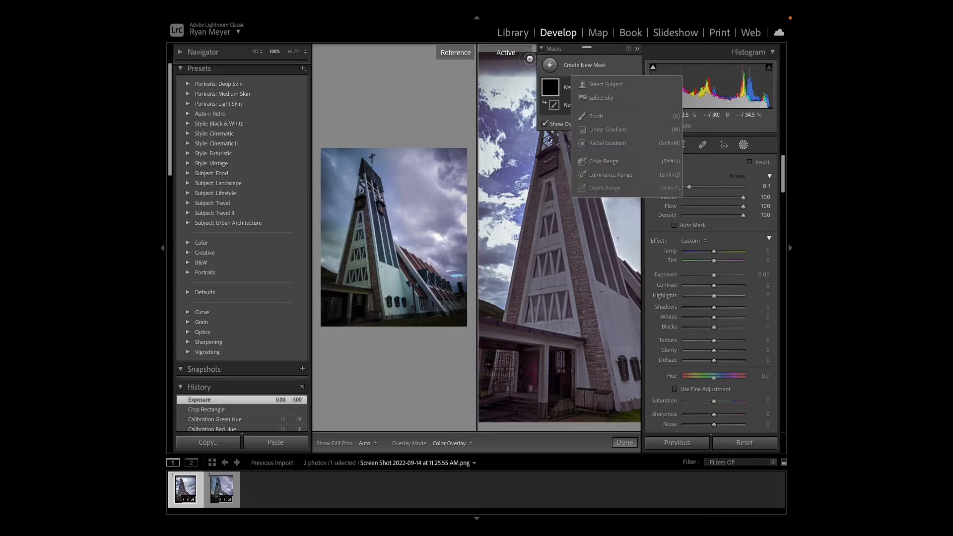
pyautogui.click(614, 51)
pyautogui.moveTo(611, 49); pyautogui.dragTo(400, 53)
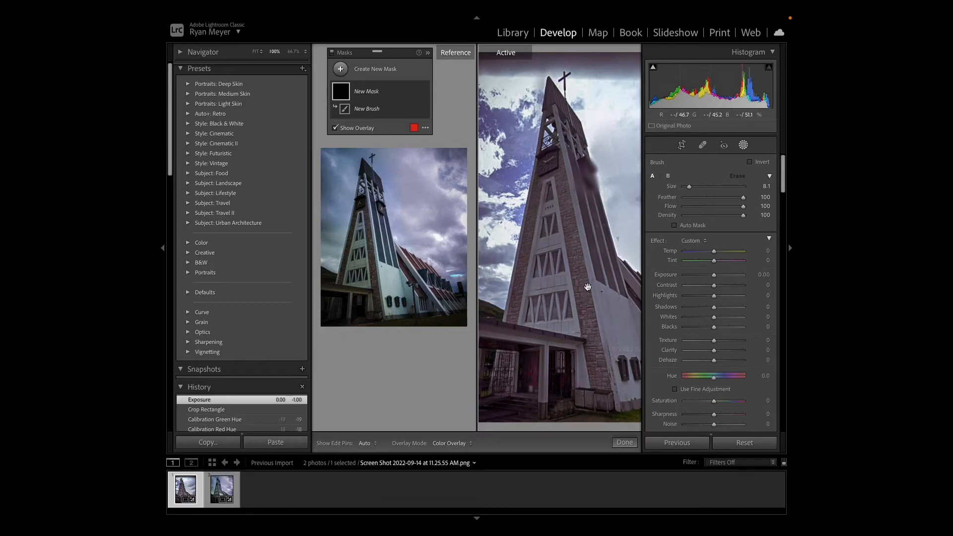
# - Paint the brush mask over the church's white side wall, the tower's striped flank and the sloping buttresses, using a size of about 2.2 for edges
pyautogui.moveTo(599, 264); pyautogui.dragTo(543, 242)
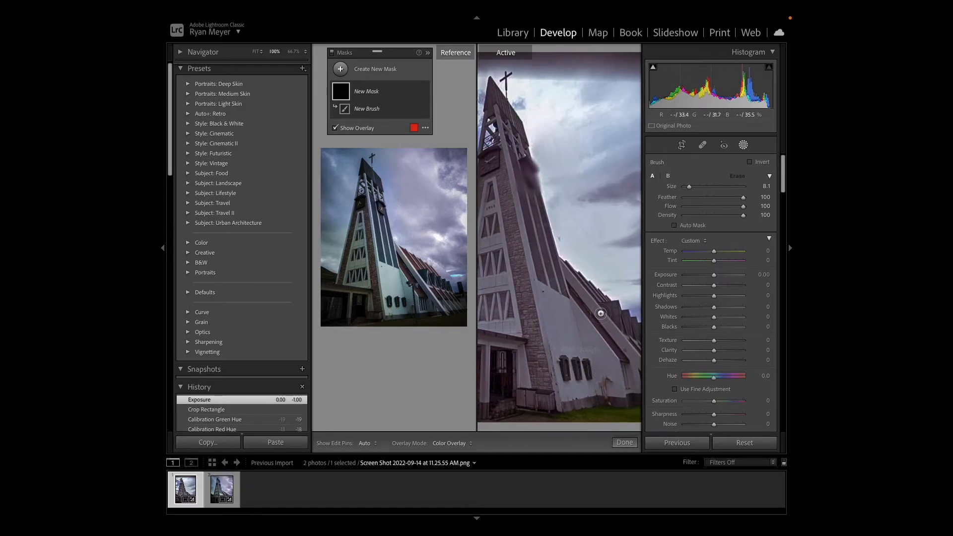
pyautogui.press('super+minus')
pyautogui.moveTo(606, 303); pyautogui.dragTo(584, 302)
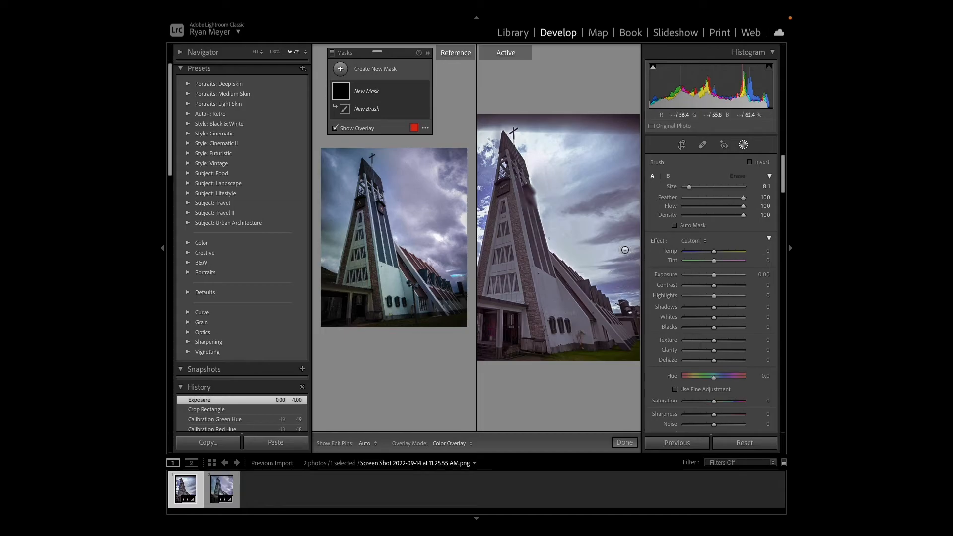
pyautogui.moveTo(556, 303)
pyautogui.mouseDown()
pyautogui.moveTo(565, 326)
pyautogui.moveTo(549, 295)
pyautogui.moveTo(568, 341)
pyautogui.moveTo(582, 332)
pyautogui.moveTo(543, 289)
pyautogui.moveTo(562, 302)
pyautogui.moveTo(541, 271)
pyautogui.moveTo(513, 158)
pyautogui.moveTo(559, 343)
pyautogui.moveTo(594, 340)
pyautogui.moveTo(593, 319)
pyautogui.moveTo(547, 262)
pyautogui.moveTo(624, 336)
pyautogui.moveTo(604, 314)
pyautogui.moveTo(599, 334)
pyautogui.moveTo(551, 272)
pyautogui.mouseUp()
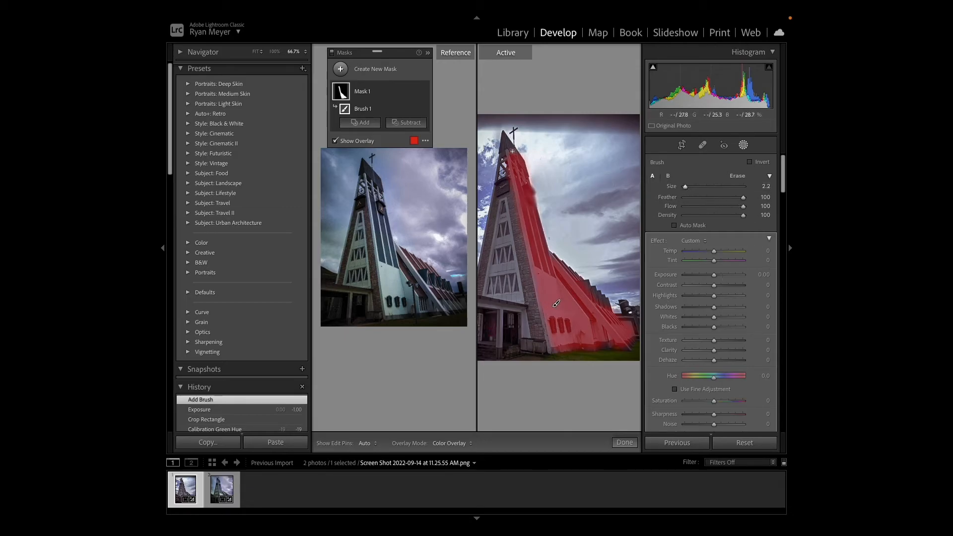
pyautogui.press('h')
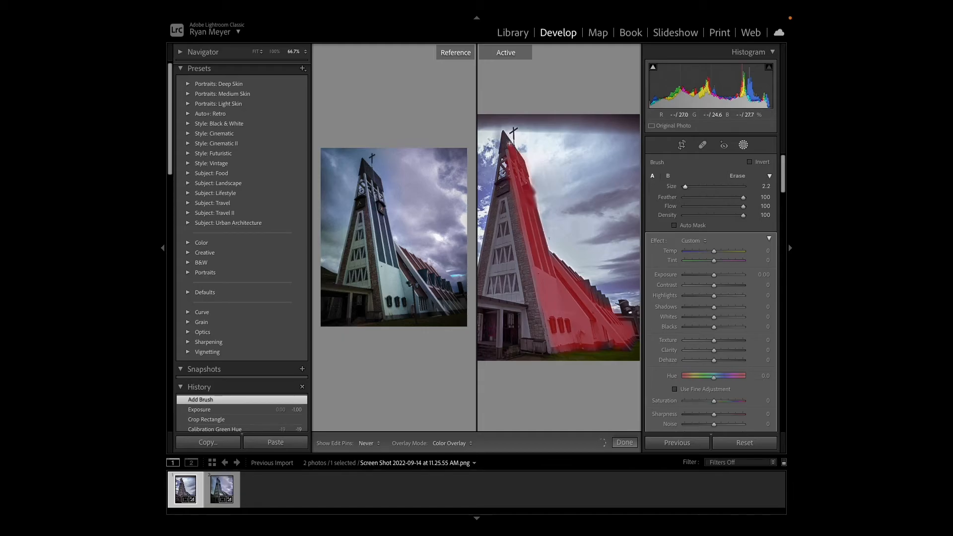
pyautogui.moveTo(511, 153)
pyautogui.mouseDown()
pyautogui.moveTo(556, 303)
pyautogui.moveTo(550, 352)
pyautogui.moveTo(548, 339)
pyautogui.mouseUp()
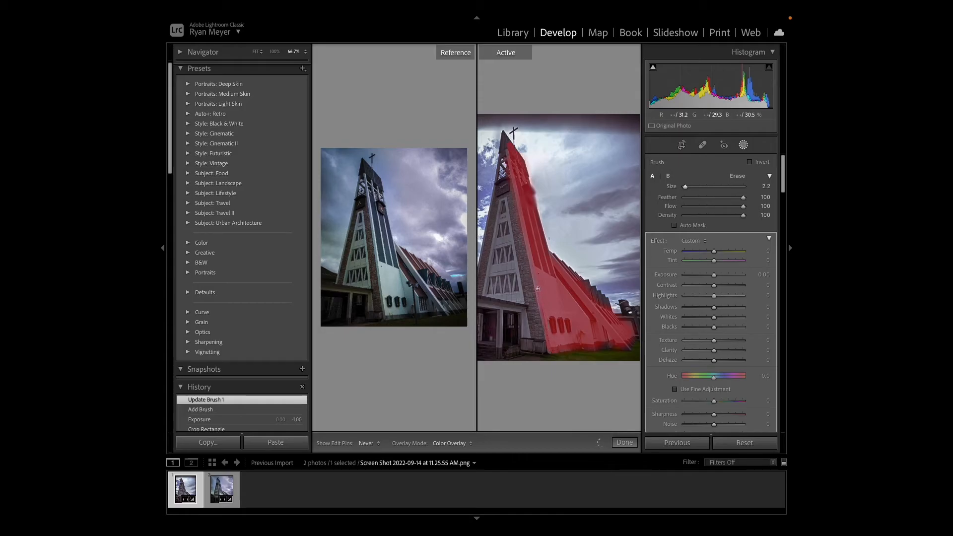
pyautogui.moveTo(535, 276); pyautogui.dragTo(538, 280)
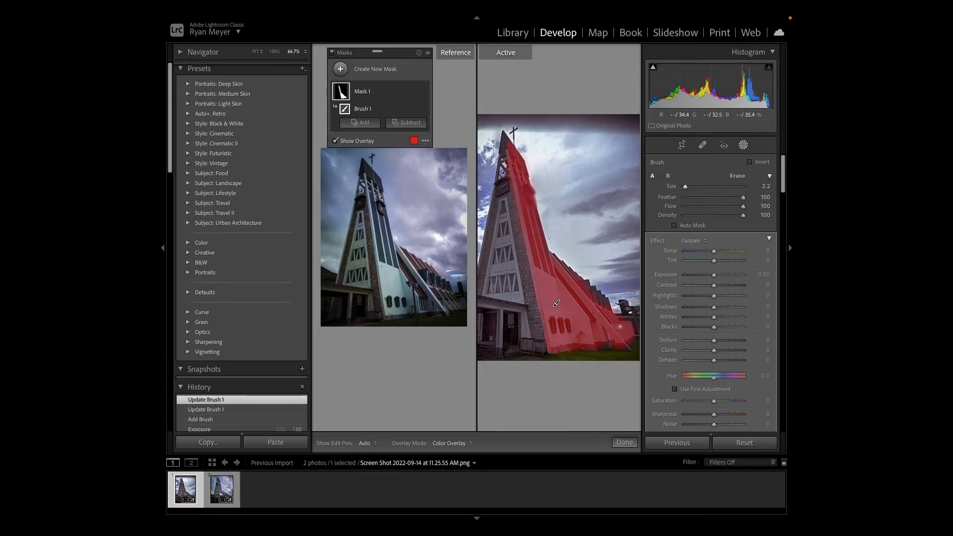
pyautogui.moveTo(615, 347)
pyautogui.mouseDown()
pyautogui.moveTo(607, 341)
pyautogui.moveTo(616, 341)
pyautogui.mouseUp()
pyautogui.moveTo(685, 187); pyautogui.dragTo(687, 187)
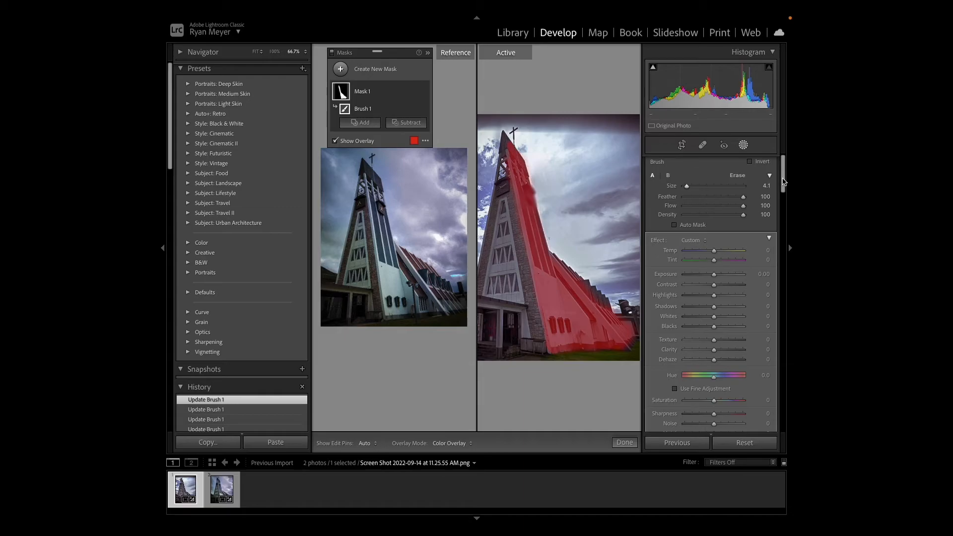
# - Brighten the masked church wall with exposure 0.74, contrast 60, highlights 80, shadows -18 and blacks -12, with the mask overlay hidden
pyautogui.moveTo(784, 182); pyautogui.dragTo(787, 193)
pyautogui.moveTo(714, 195)
pyautogui.mouseDown()
pyautogui.moveTo(729, 195)
pyautogui.moveTo(720, 200)
pyautogui.mouseUp()
pyautogui.press('o')
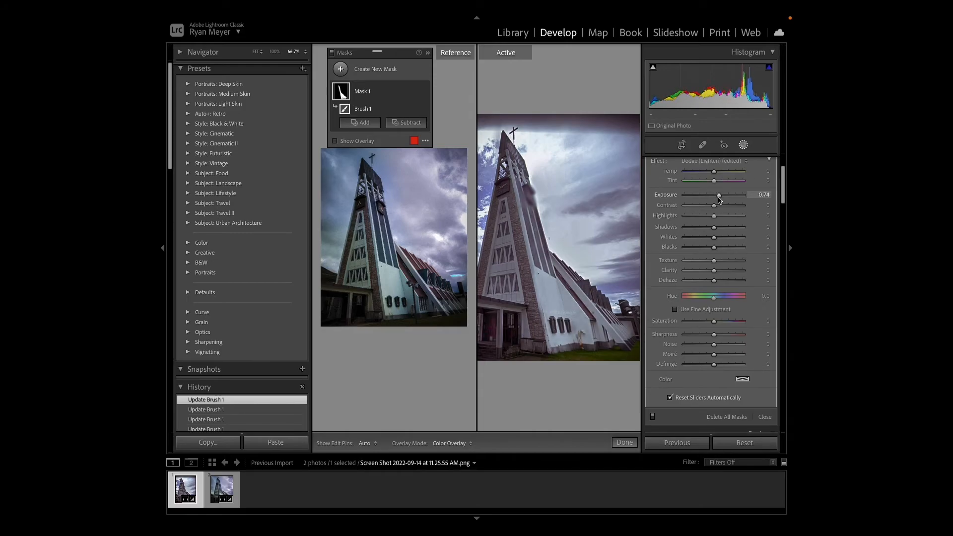
pyautogui.moveTo(720, 199); pyautogui.dragTo(719, 199)
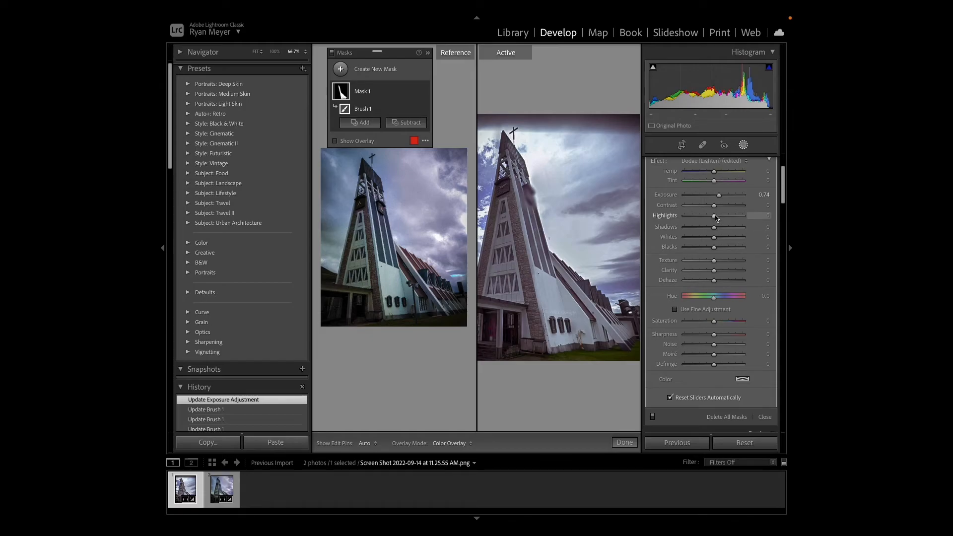
pyautogui.moveTo(715, 217); pyautogui.dragTo(710, 248)
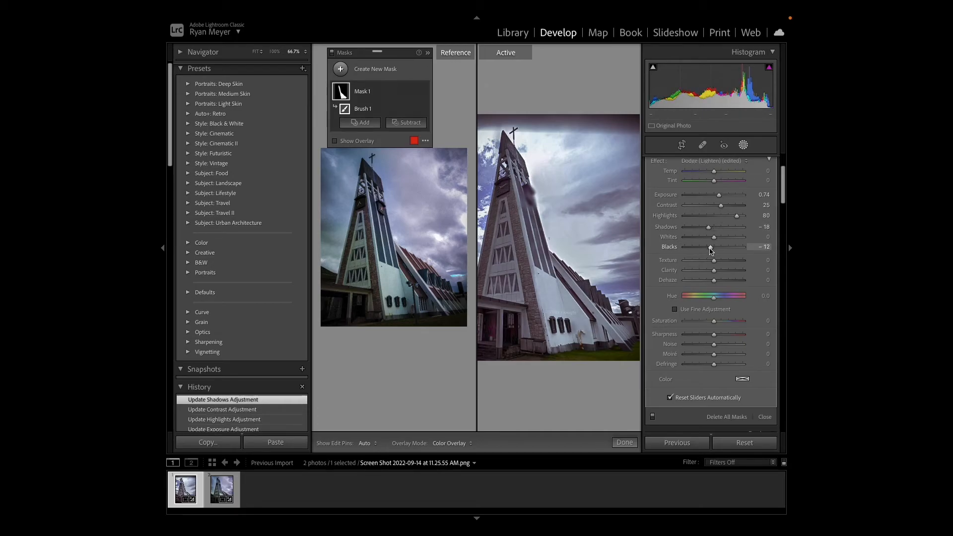
pyautogui.moveTo(720, 205); pyautogui.dragTo(731, 208)
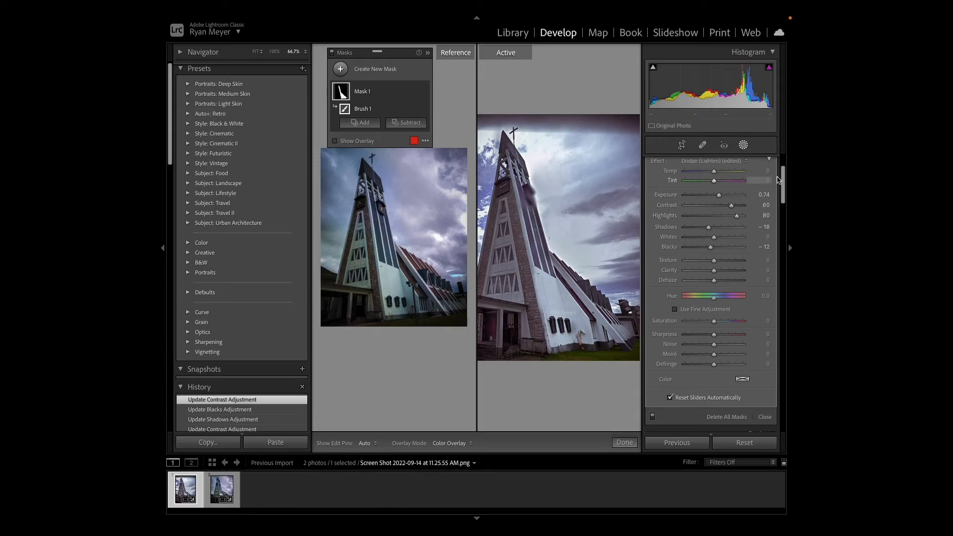
# - Cool the masked church wall with temp -7 and tint -45, and set contrast 81, clarity 9 and highlights 69
pyautogui.scroll(1, 784, 180)
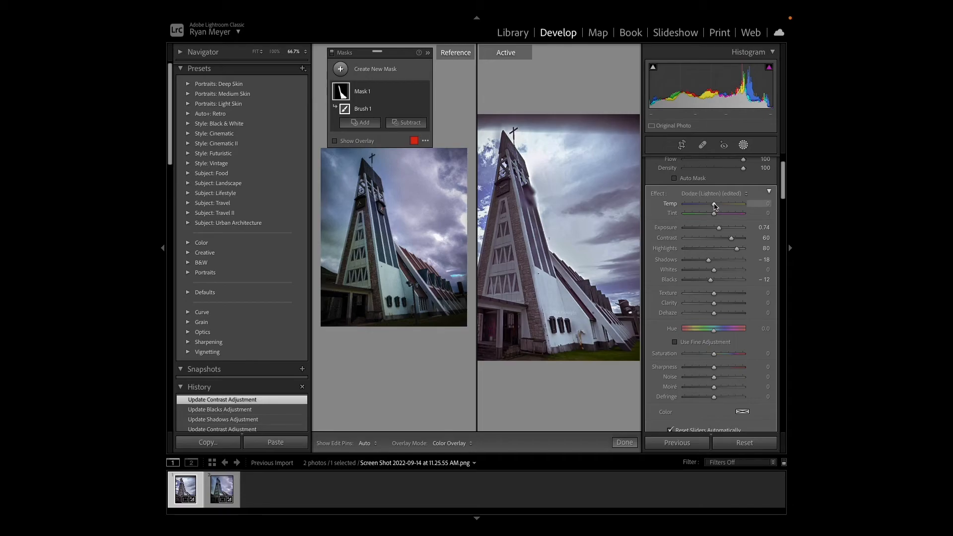
pyautogui.moveTo(714, 205); pyautogui.dragTo(738, 239)
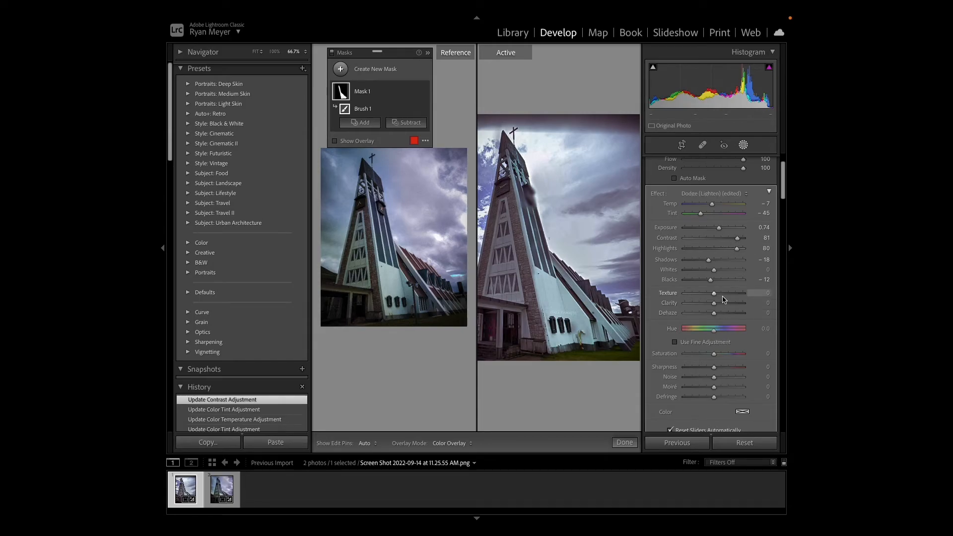
pyautogui.moveTo(714, 304)
pyautogui.mouseDown()
pyautogui.moveTo(725, 306)
pyautogui.moveTo(716, 305)
pyautogui.mouseUp()
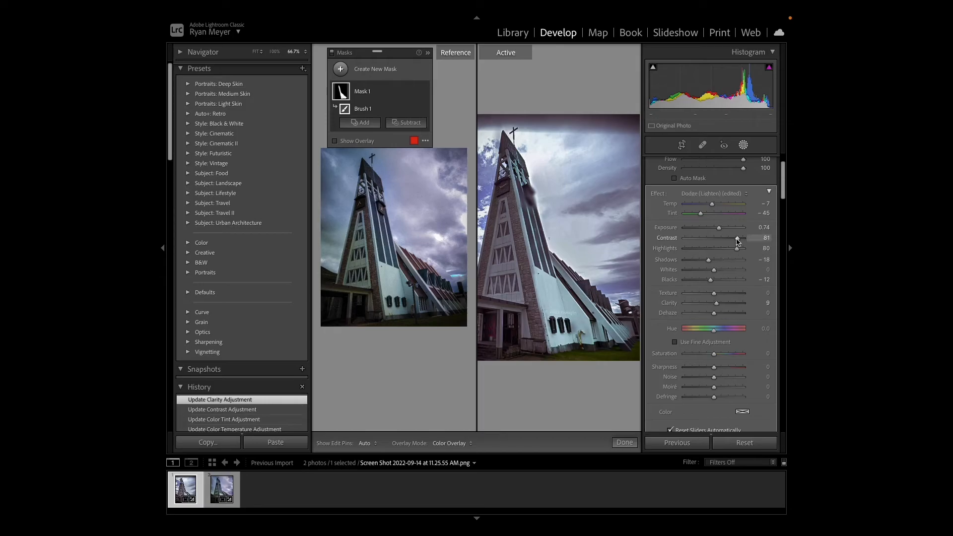
pyautogui.moveTo(737, 249); pyautogui.dragTo(733, 249)
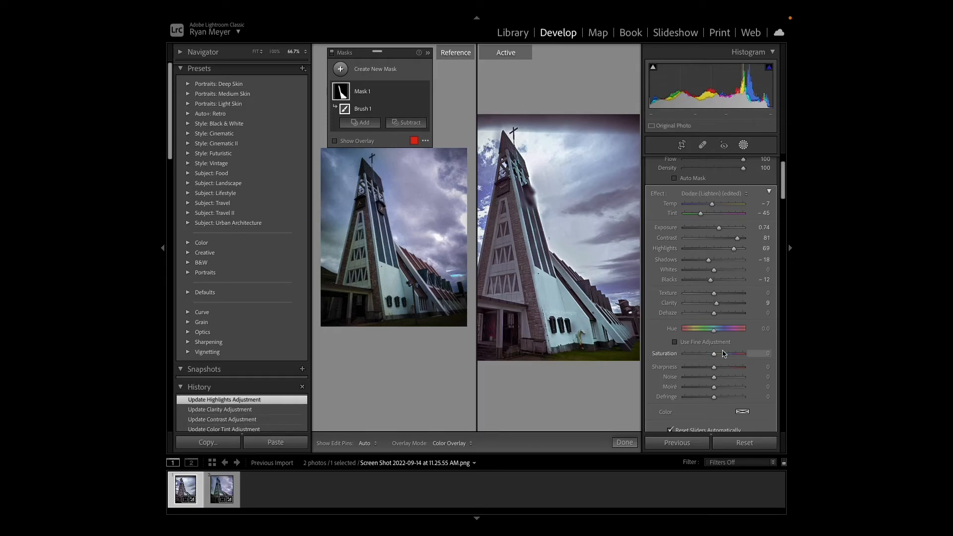
# - Refine the masked church wall with sharpness 15, tint -47 and saturation -6
pyautogui.moveTo(714, 369); pyautogui.dragTo(713, 355)
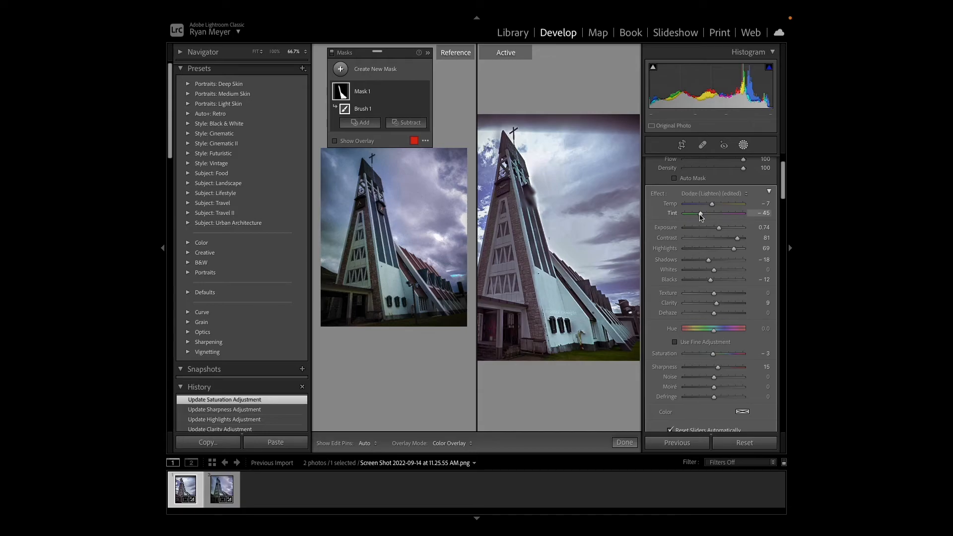
pyautogui.moveTo(701, 215); pyautogui.dragTo(699, 214)
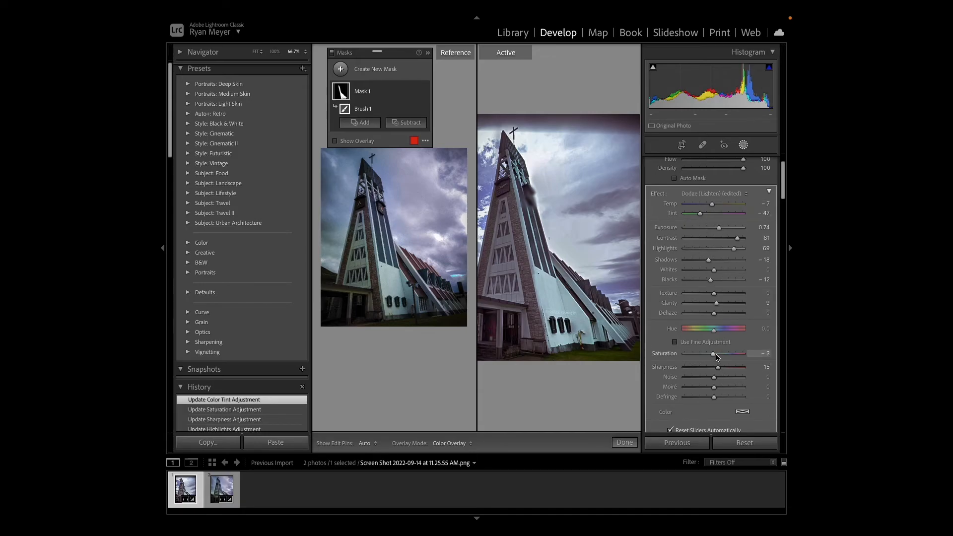
pyautogui.moveTo(714, 357); pyautogui.dragTo(713, 357)
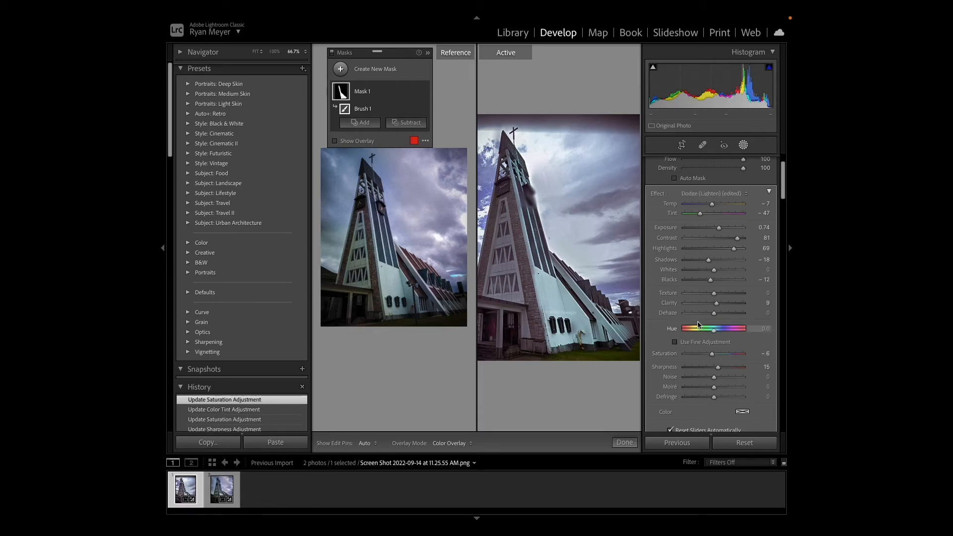
# - Switch the mask adjustments off and on repeatedly to compare the church wall with and without them, leaving them enabled
pyautogui.moveTo(783, 196); pyautogui.dragTo(783, 198)
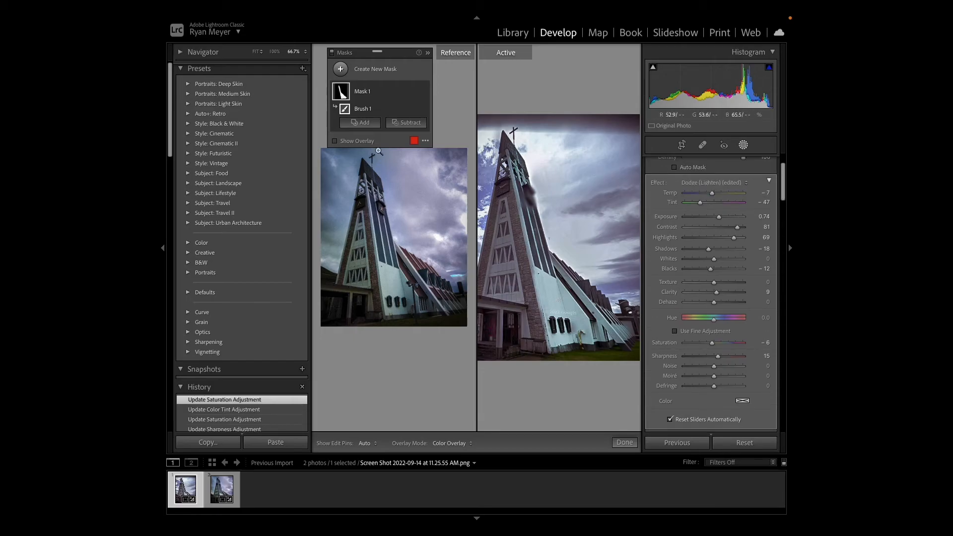
pyautogui.moveTo(357, 53)
pyautogui.mouseDown()
pyautogui.moveTo(372, 55)
pyautogui.moveTo(356, 50)
pyautogui.mouseUp()
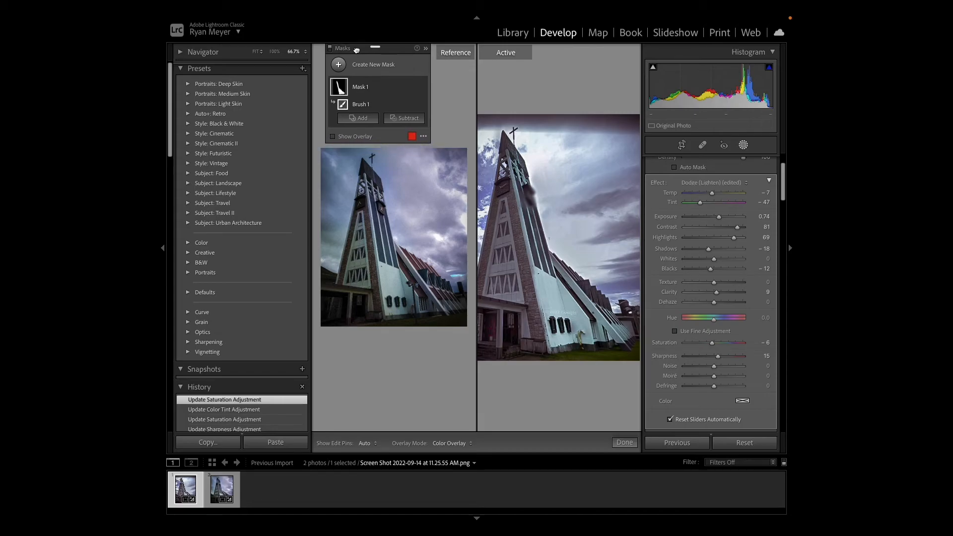
pyautogui.click(330, 48)
pyautogui.click(330, 48)
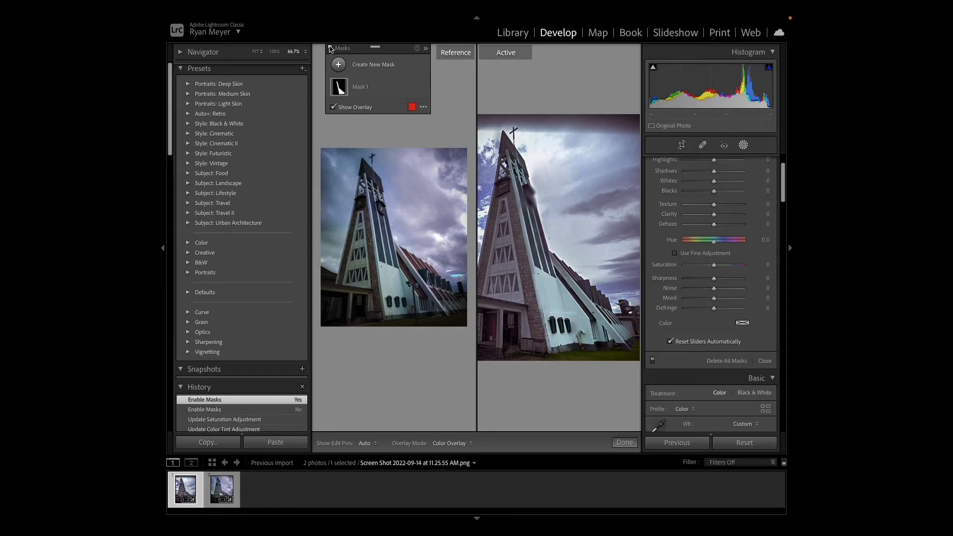
pyautogui.click(330, 48)
pyautogui.click(331, 49)
pyautogui.click(331, 48)
pyautogui.click(331, 48)
pyautogui.click(330, 48)
pyautogui.click(330, 48)
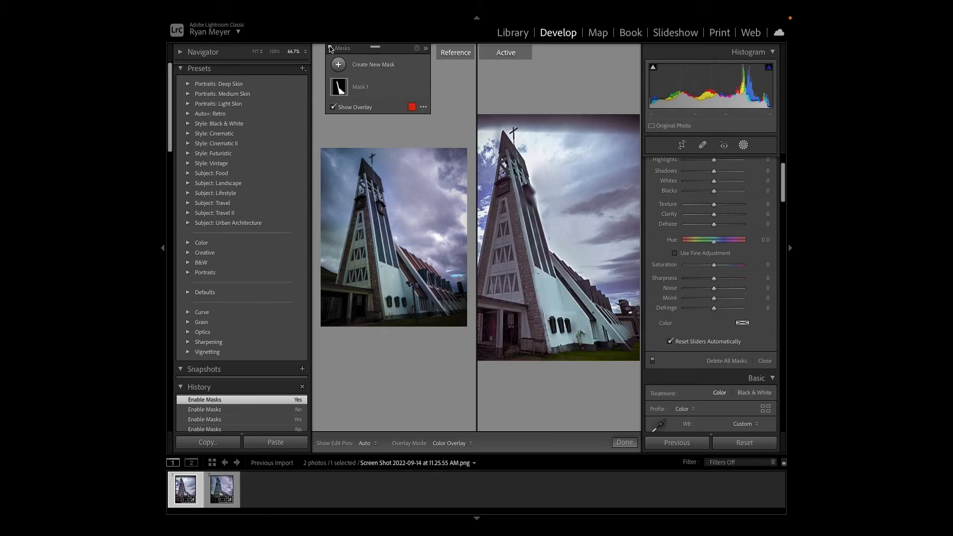
pyautogui.click(330, 48)
pyautogui.click(331, 48)
pyautogui.click(331, 48)
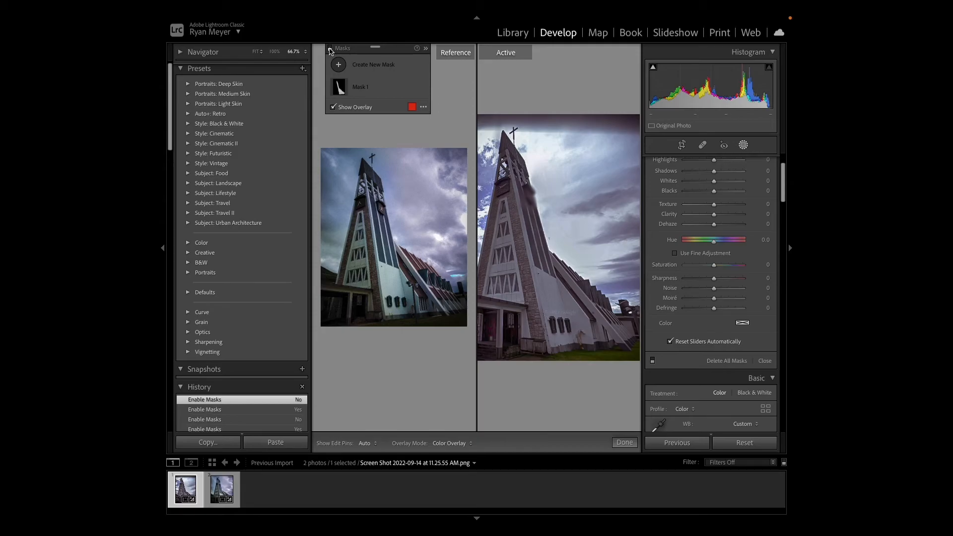
pyautogui.click(330, 48)
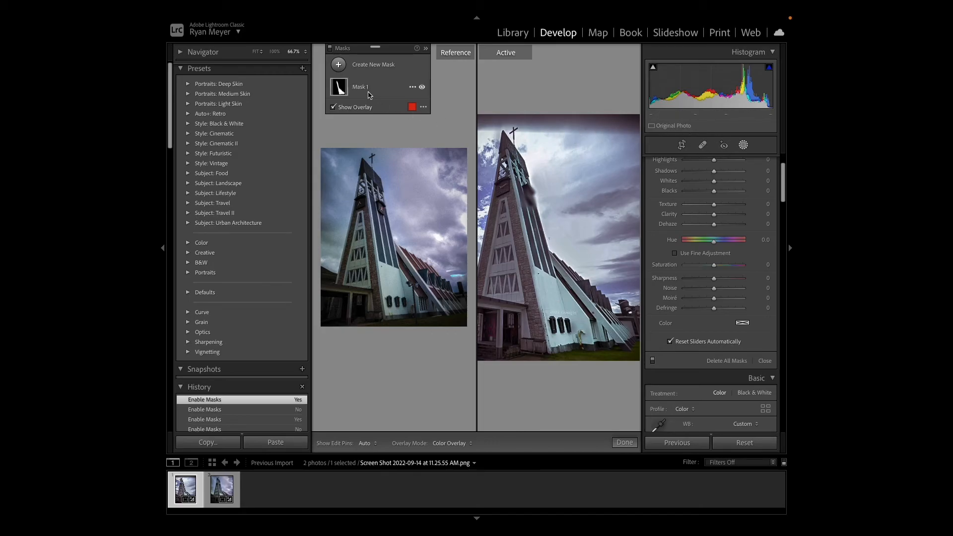
# - Add a linear gradient mask over the dark strip of sky along the Street View photo's upper edge
pyautogui.click(337, 66)
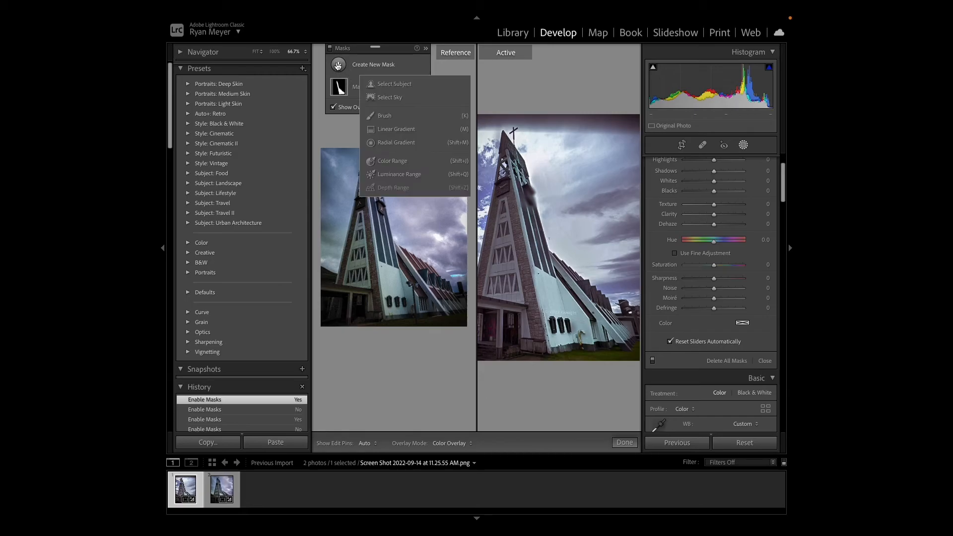
pyautogui.click(396, 130)
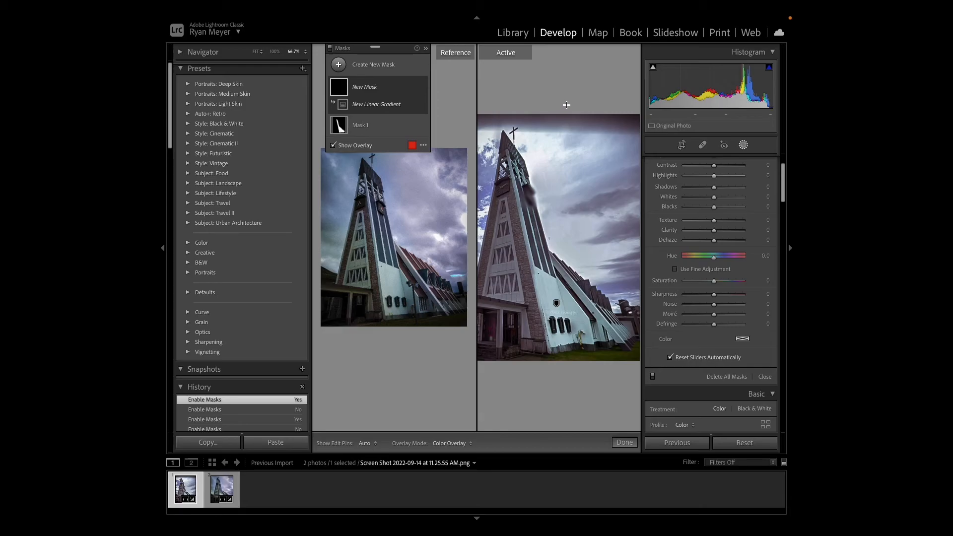
pyautogui.moveTo(566, 105)
pyautogui.mouseDown()
pyautogui.moveTo(564, 149)
pyautogui.moveTo(565, 122)
pyautogui.mouseUp()
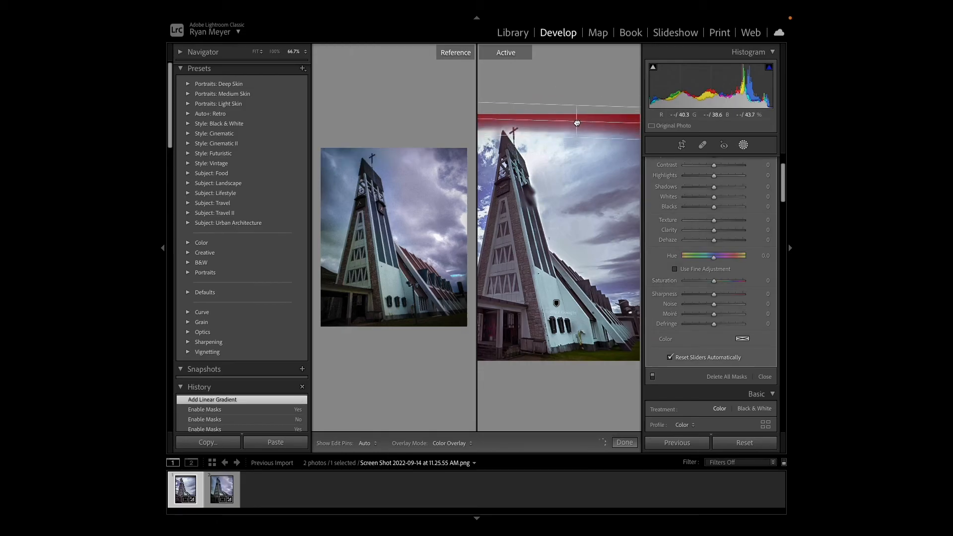
pyautogui.moveTo(571, 122); pyautogui.dragTo(571, 122)
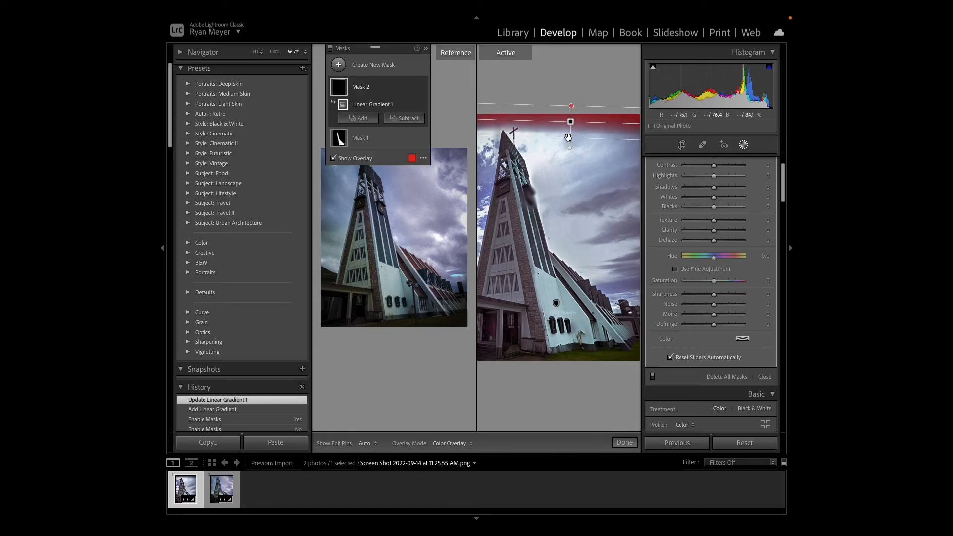
# - Fit the linear gradient to the upper sky strip and set exposure 2.03, contrast -59, highlights 100, shadows -51 and whites 100
pyautogui.moveTo(570, 147); pyautogui.dragTo(572, 120)
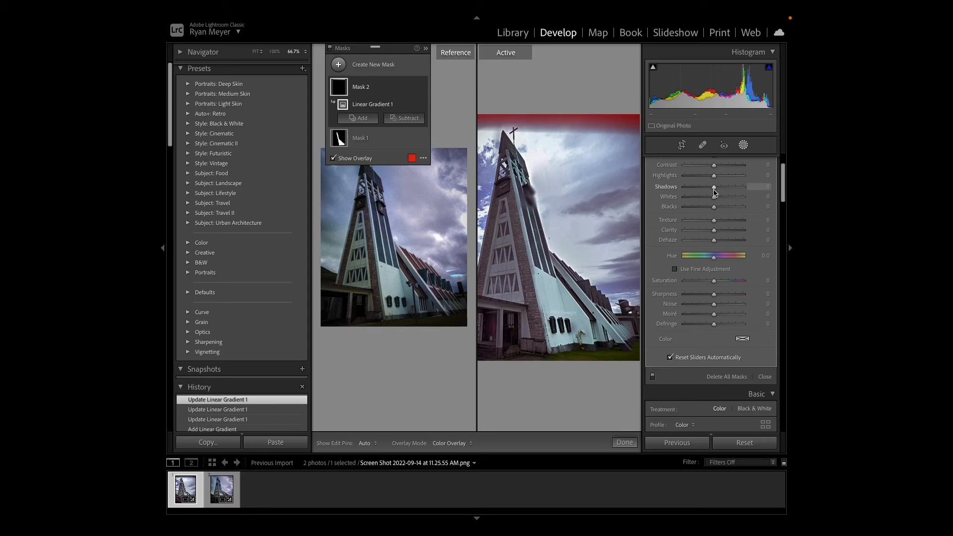
pyautogui.moveTo(713, 190); pyautogui.dragTo(712, 190)
pyautogui.moveTo(697, 190); pyautogui.dragTo(689, 224)
pyautogui.scroll(3, 785, 189)
pyautogui.moveTo(688, 223); pyautogui.dragTo(683, 224)
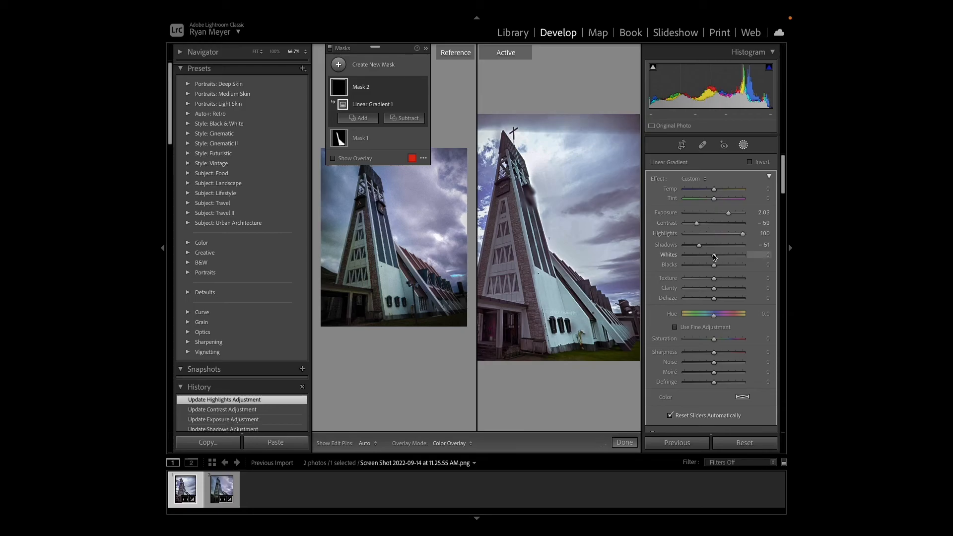
pyautogui.moveTo(714, 255); pyautogui.dragTo(753, 253)
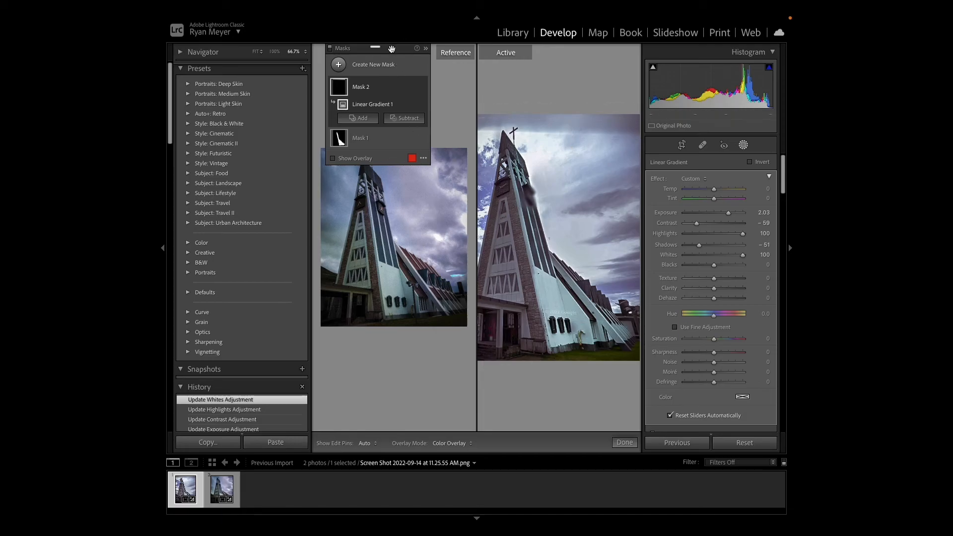
# - Uncover the reference view, switch to the phone photo and darken its upper sky with a linear gradient mask of lowered exposure
pyautogui.moveTo(393, 48); pyautogui.dragTo(422, 349)
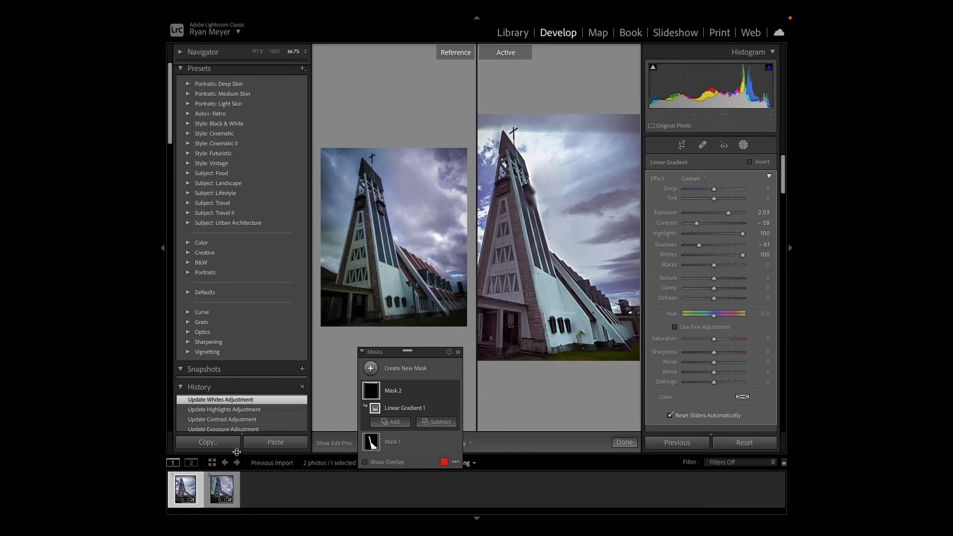
pyautogui.click(219, 489)
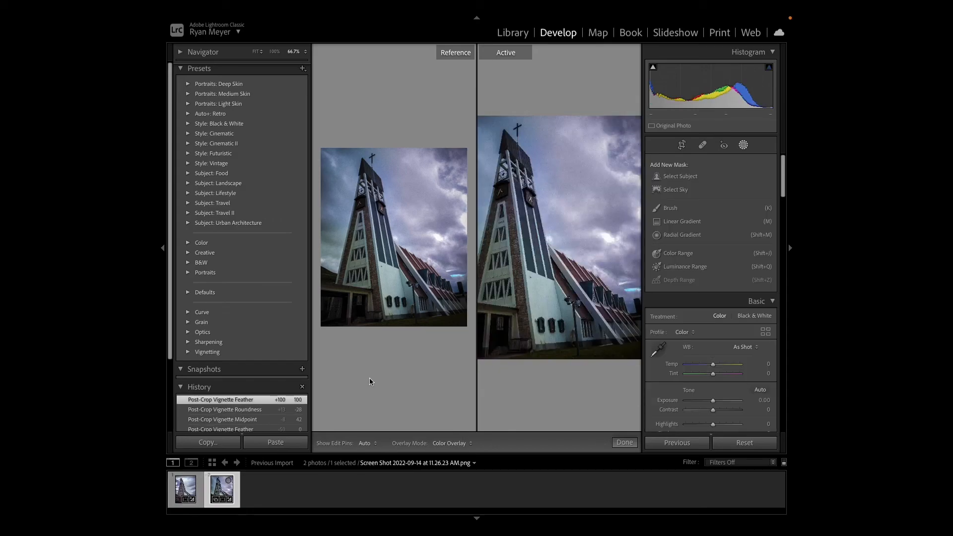
pyautogui.click(742, 145)
pyautogui.click(742, 144)
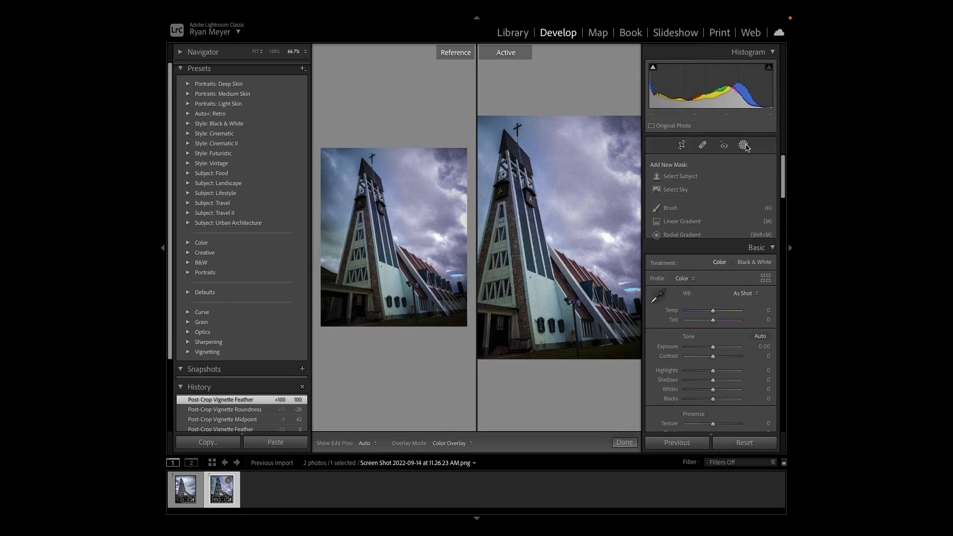
pyautogui.click(684, 222)
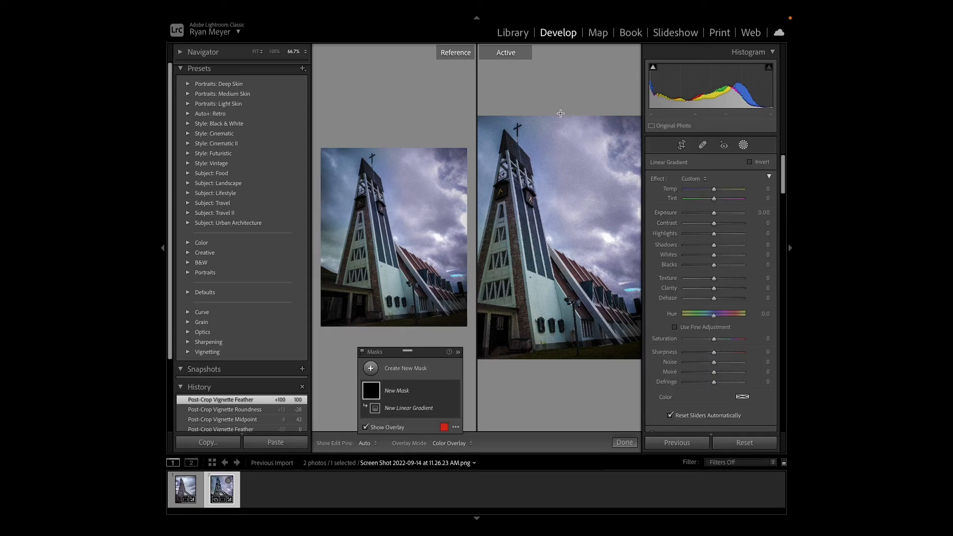
pyautogui.moveTo(563, 113); pyautogui.dragTo(561, 152)
pyautogui.moveTo(713, 213); pyautogui.dragTo(705, 217)
# - Return to the Street View photo and add a large oval radial gradient mask over the dark clouds beside the church tower
pyautogui.click(189, 491)
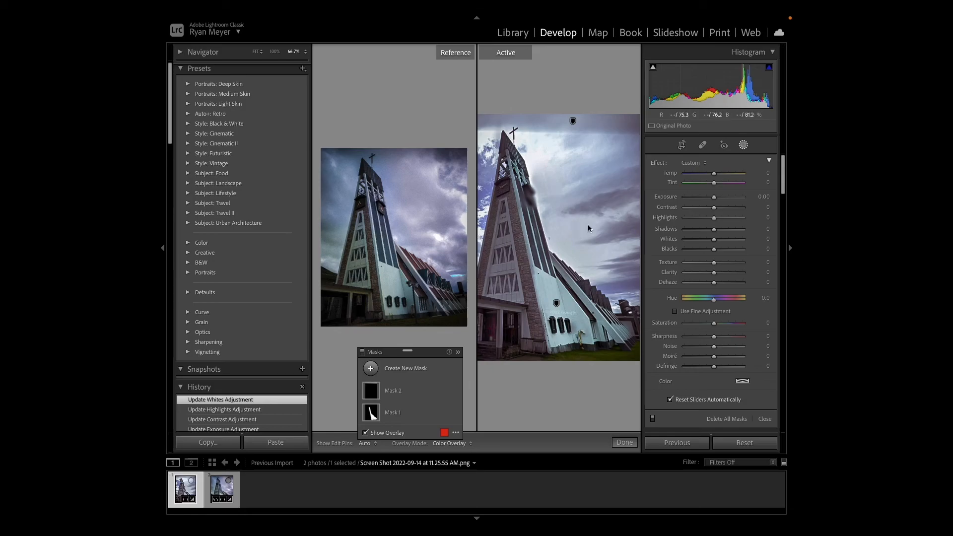
pyautogui.click(743, 144)
pyautogui.click(742, 147)
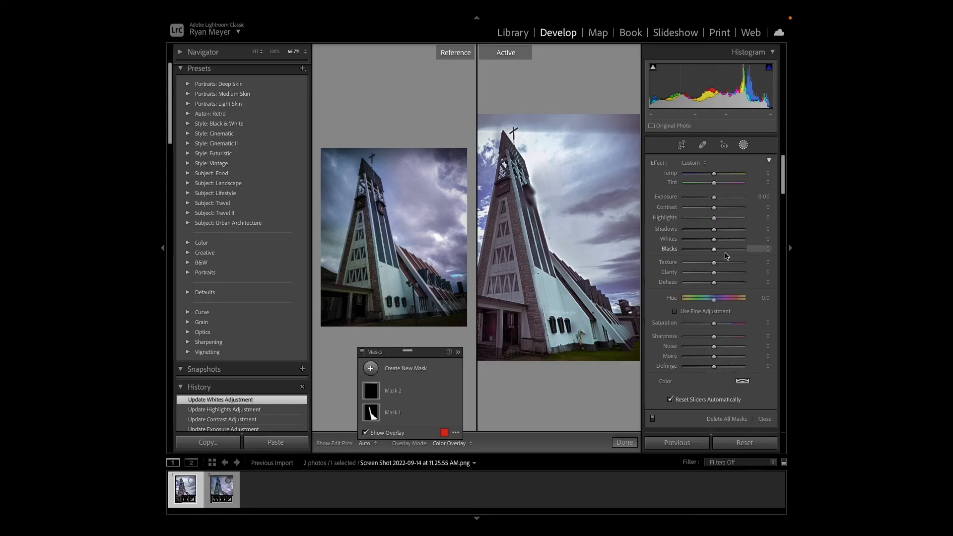
pyautogui.click(372, 368)
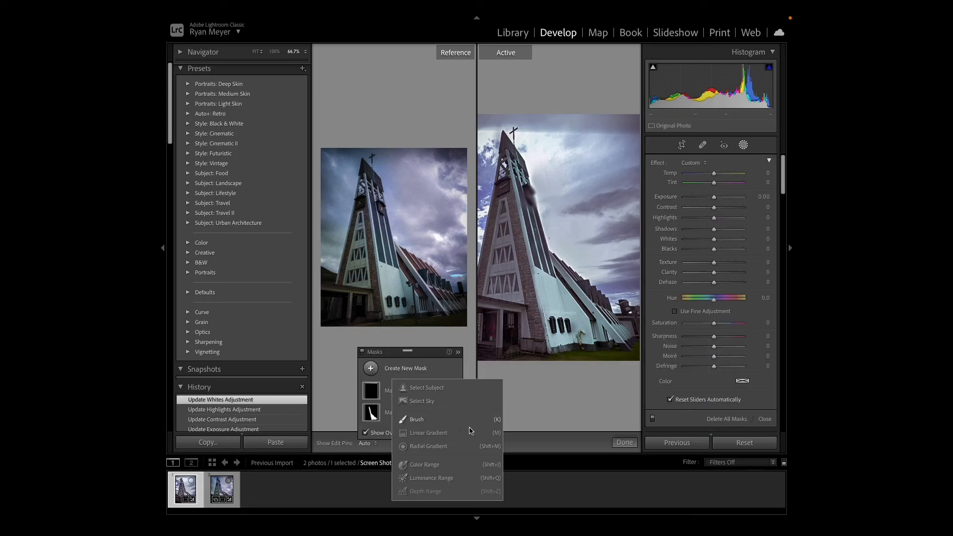
pyautogui.click(424, 446)
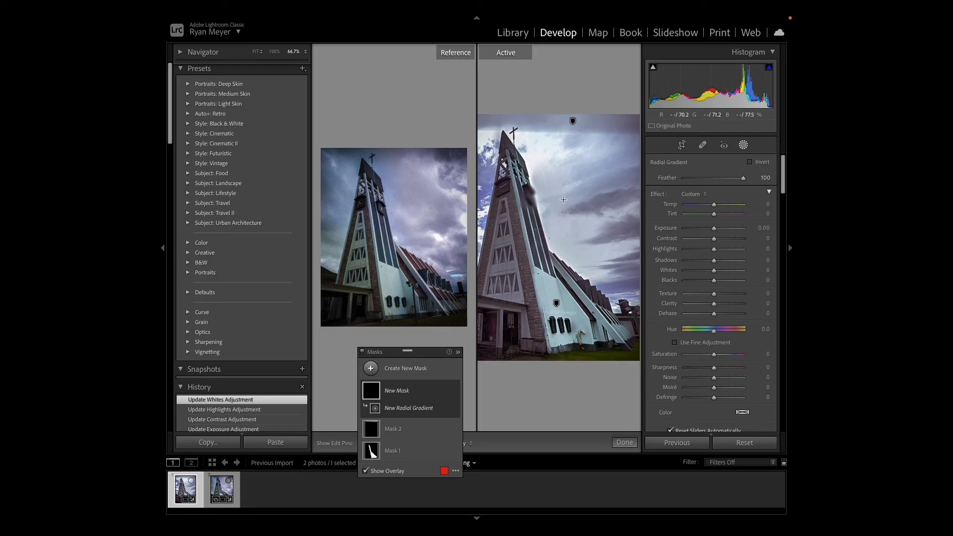
pyautogui.moveTo(564, 190); pyautogui.dragTo(578, 218)
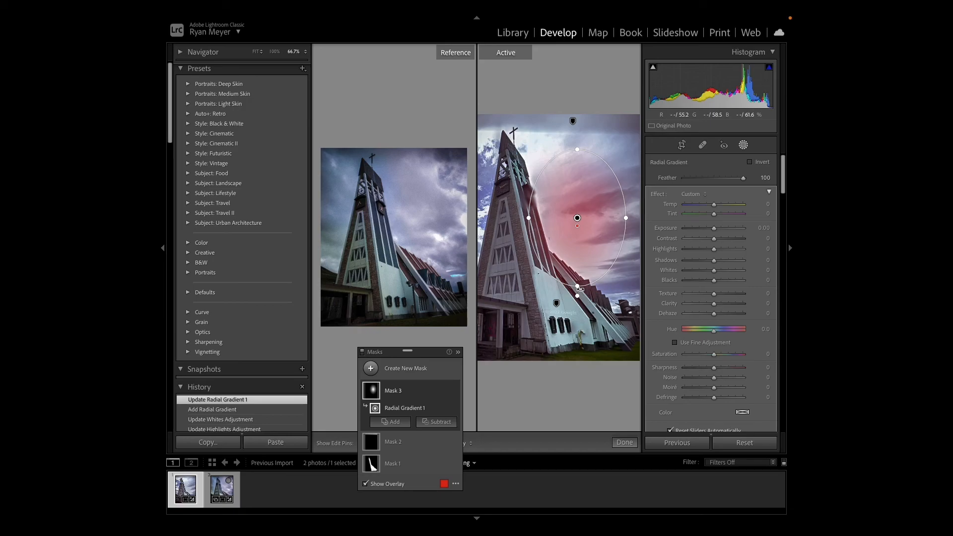
pyautogui.moveTo(579, 289); pyautogui.dragTo(603, 284)
pyautogui.moveTo(591, 252); pyautogui.dragTo(629, 238)
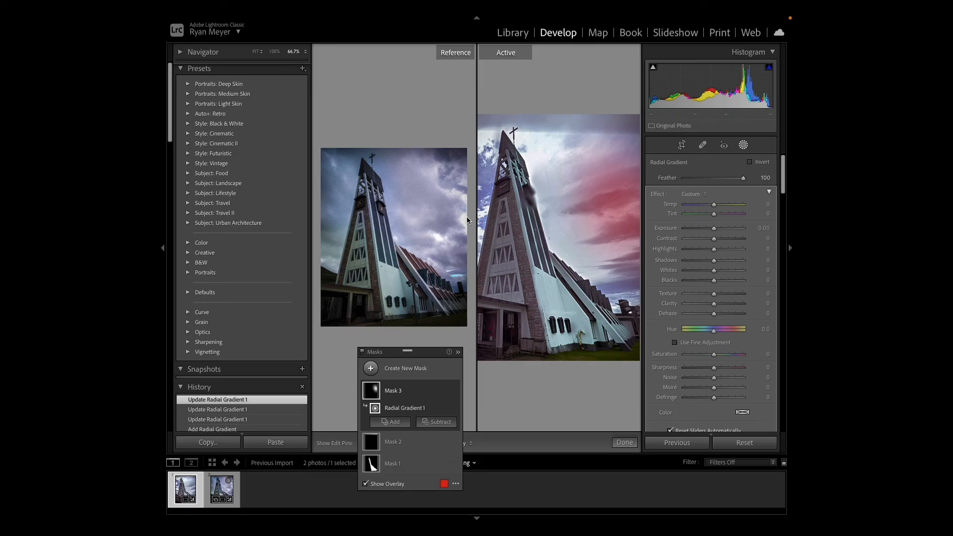
pyautogui.moveTo(615, 204); pyautogui.dragTo(629, 210)
# - Hide the mask overlay and brighten the masked clouds with highlights 82, whites 100 and exposure 0.43
pyautogui.press('o')
pyautogui.moveTo(715, 249); pyautogui.dragTo(792, 267)
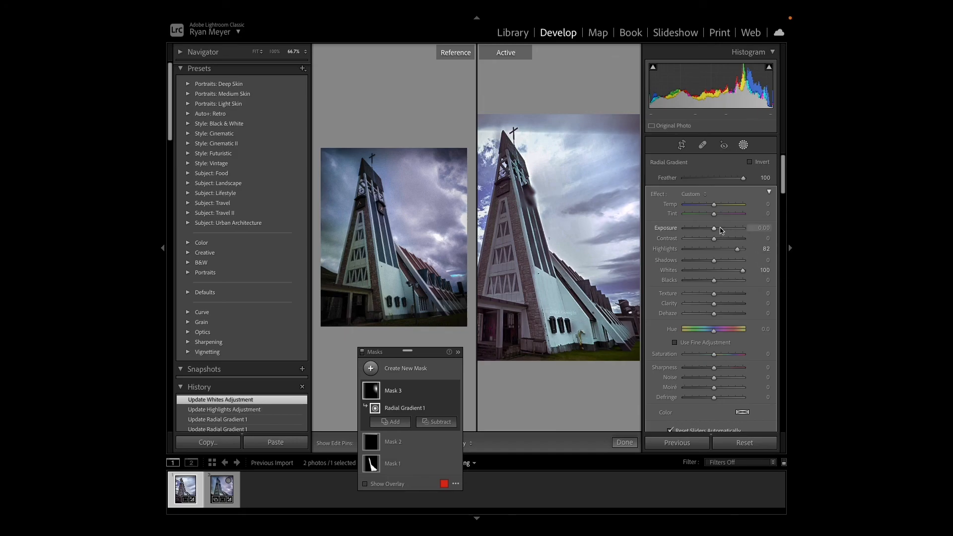
pyautogui.moveTo(715, 231); pyautogui.dragTo(718, 231)
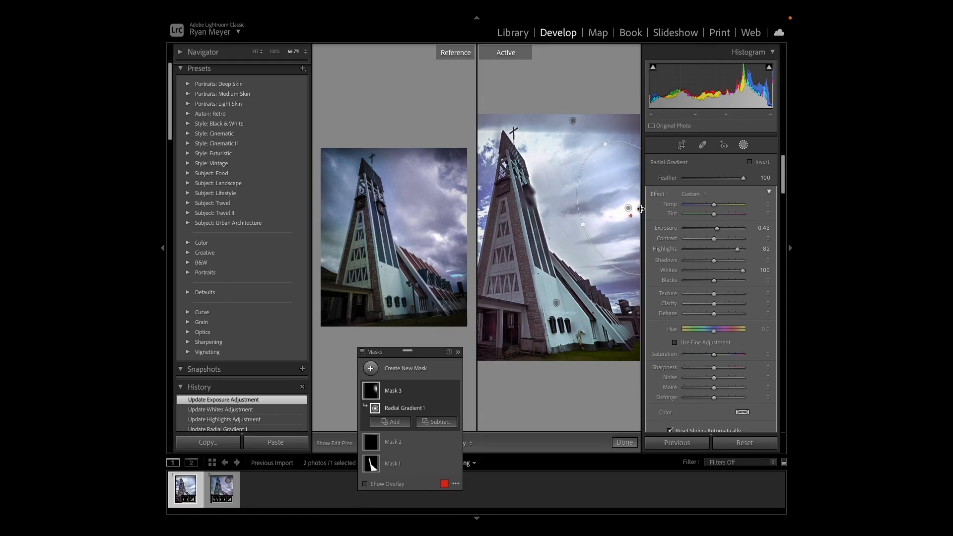
# - Compare the Street View photo with and without all masks, also at 50% zoom, leaving the masks enabled
pyautogui.click(362, 352)
pyautogui.click(362, 352)
pyautogui.click(362, 351)
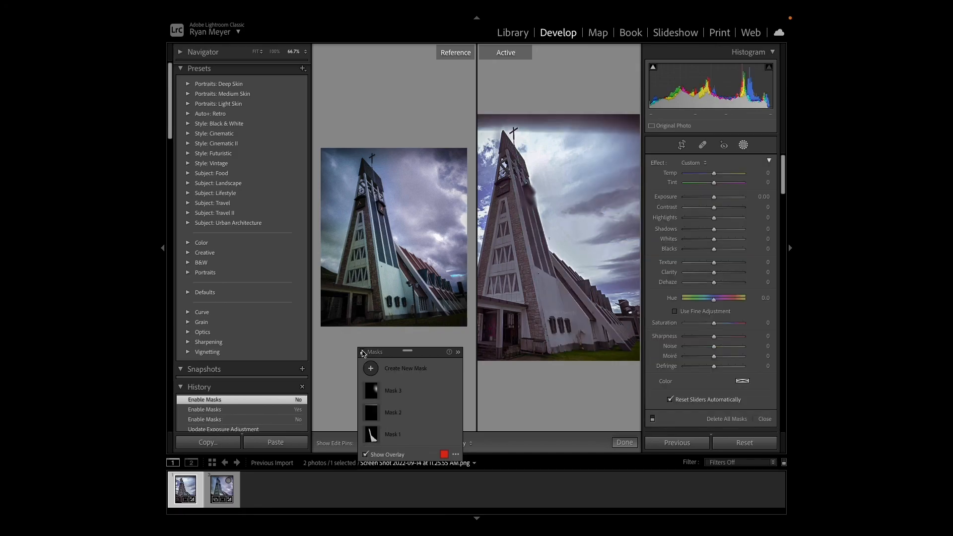
pyautogui.click(362, 352)
pyautogui.hotkey('ctrl', '-')
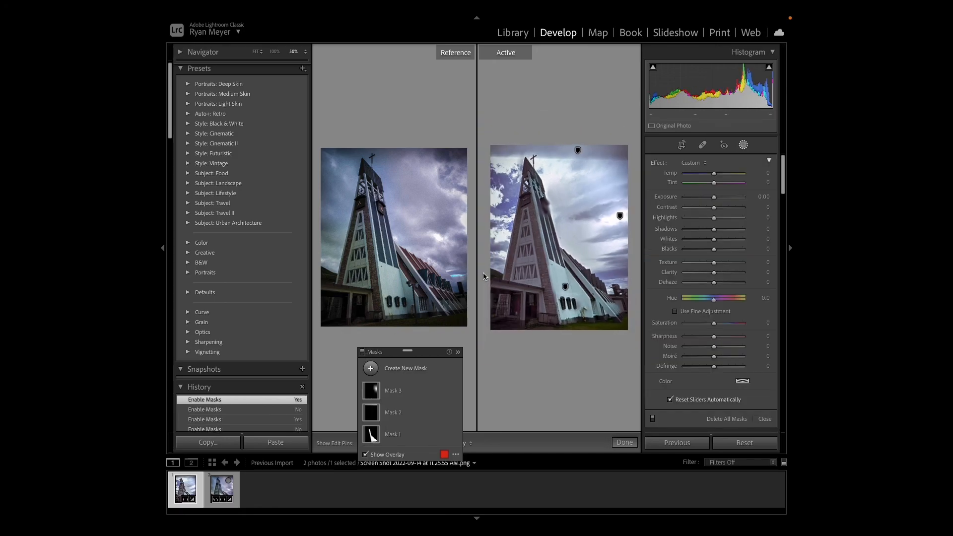
pyautogui.click(363, 352)
pyautogui.click(362, 352)
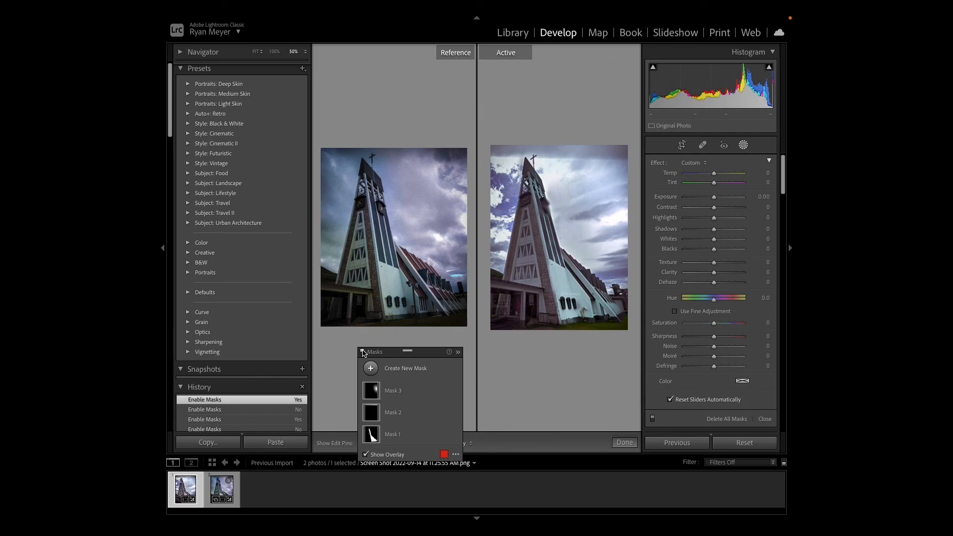